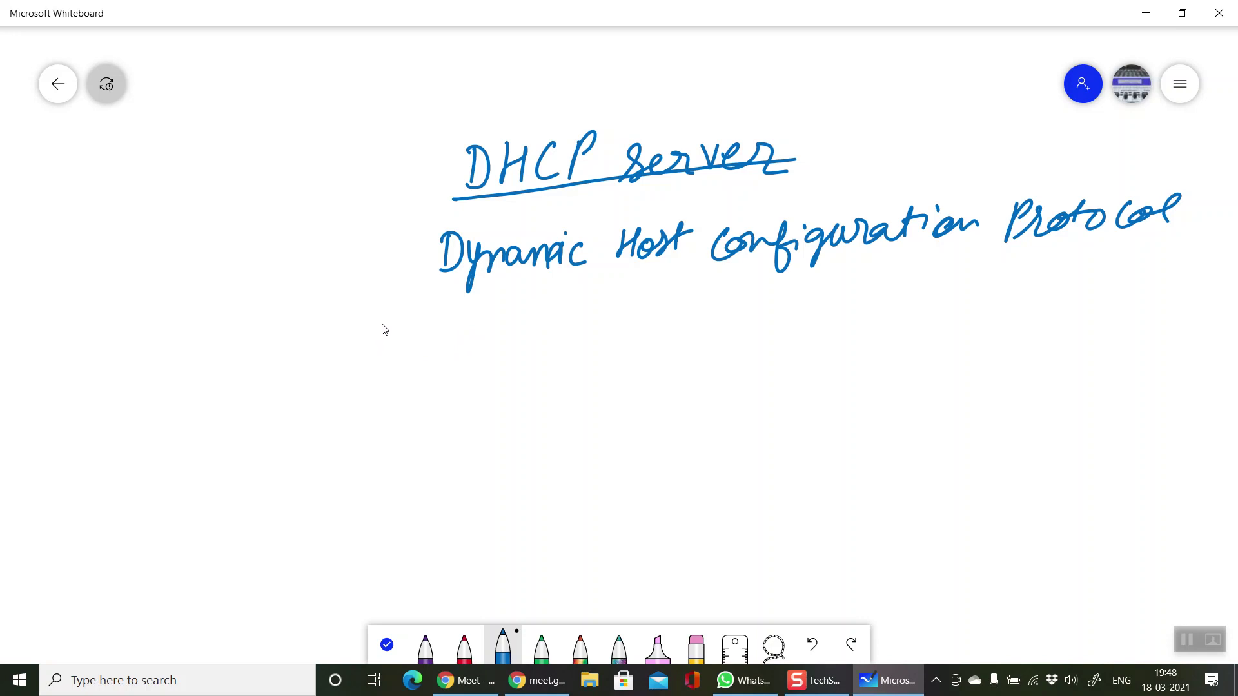
Handwrite "IP Address" below the Dynamic Host Configuration Protocol line, branching it into "Static IP" and "Dynamic IP"
mouse_move(387, 324)
left_mouse_down()
mouse_move(382, 351)
mouse_move(515, 330)
mouse_move(583, 335)
left_mouse_up()
left_click_drag(493, 313, 489, 333)
mouse_move(613, 322)
left_mouse_down()
mouse_move(667, 301)
mouse_move(666, 358)
mouse_move(709, 316)
mouse_move(739, 309)
mouse_move(857, 315)
left_mouse_up()
mouse_move(850, 290)
left_mouse_down()
mouse_move(865, 287)
mouse_move(868, 312)
left_mouse_up()
mouse_move(882, 290)
left_mouse_down()
mouse_move(880, 311)
mouse_move(900, 291)
left_mouse_up()
mouse_move(679, 372)
left_mouse_down()
mouse_move(702, 393)
mouse_move(746, 359)
mouse_move(804, 367)
mouse_move(834, 351)
mouse_move(858, 367)
mouse_move(910, 338)
left_mouse_up()
mouse_move(900, 340)
left_mouse_down()
mouse_move(893, 368)
mouse_move(909, 365)
left_mouse_up()
left_click_drag(916, 351, 909, 378)
left_click_drag(918, 354, 941, 339)
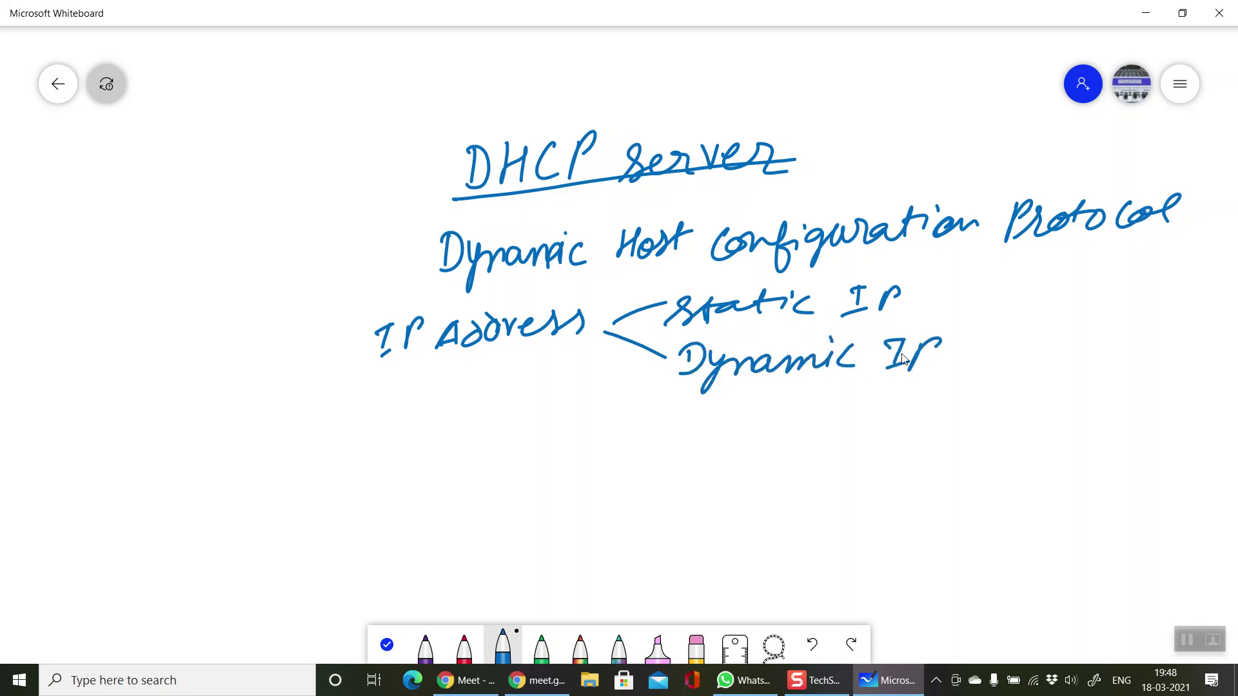
Annotate Static IP with "(fixed)" and Dynamic IP with "(change)"
mouse_move(936, 279)
left_mouse_down()
mouse_move(933, 303)
mouse_move(966, 315)
mouse_move(986, 297)
left_mouse_up()
left_click_drag(998, 288, 1018, 297)
mouse_move(1017, 288)
left_mouse_down()
mouse_move(1005, 300)
mouse_move(1078, 305)
left_mouse_up()
mouse_move(981, 331)
left_mouse_down()
mouse_move(980, 369)
mouse_move(1118, 361)
mouse_move(1168, 342)
mouse_move(1140, 379)
left_mouse_up()
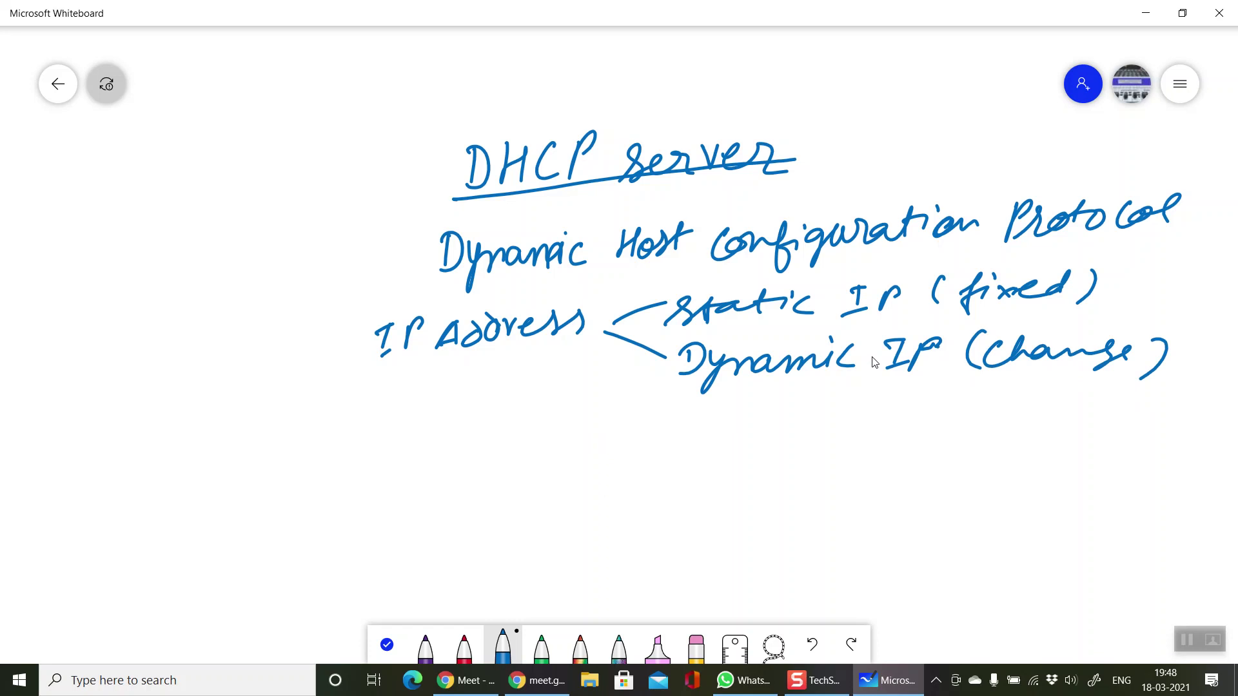
Write "(Auto)" and an arrow to "DHCP" below Dynamic IP, and add a tick beside the Static IP line
mouse_move(841, 416)
left_mouse_down()
mouse_move(868, 390)
mouse_move(945, 412)
left_mouse_up()
left_click_drag(840, 392, 830, 420)
mouse_move(774, 385)
left_mouse_down()
mouse_move(878, 470)
mouse_move(923, 464)
left_mouse_up()
mouse_move(951, 441)
left_mouse_down()
mouse_move(944, 465)
mouse_move(956, 468)
left_mouse_up()
left_click_drag(963, 441, 964, 452)
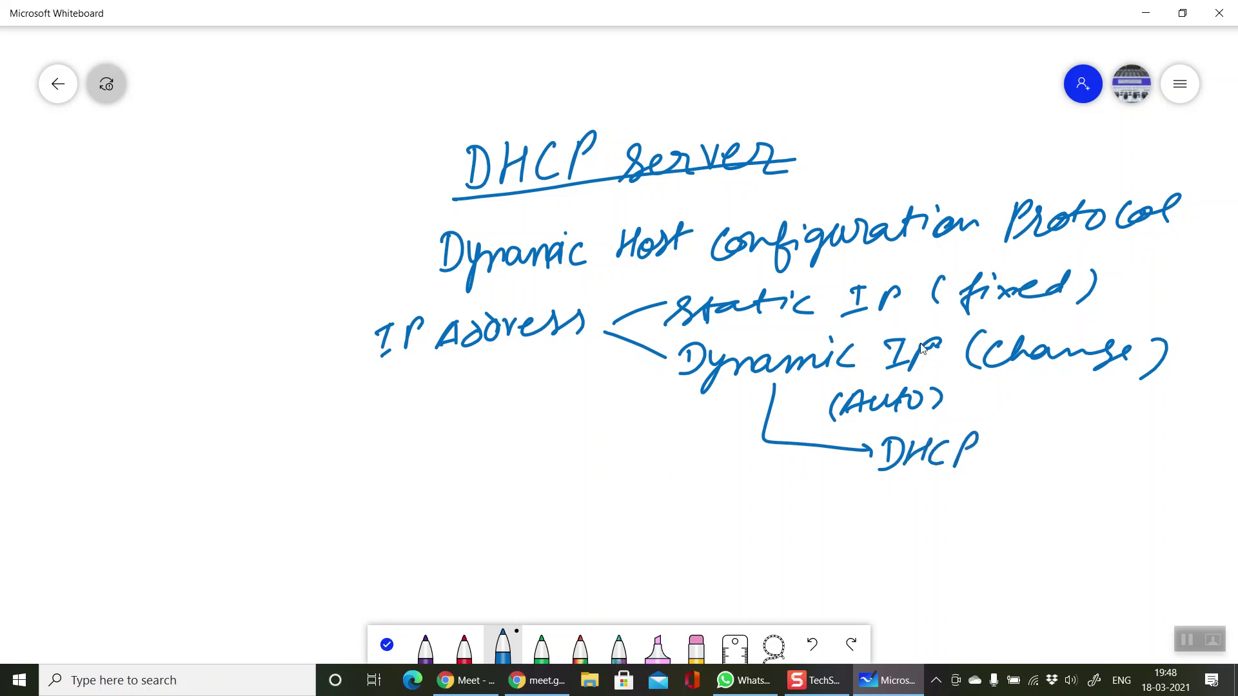
left_click_drag(1115, 286, 1189, 275)
Handwrite "DHCP server" in purple ink in the empty space below the IP address notes
left_click(425, 647)
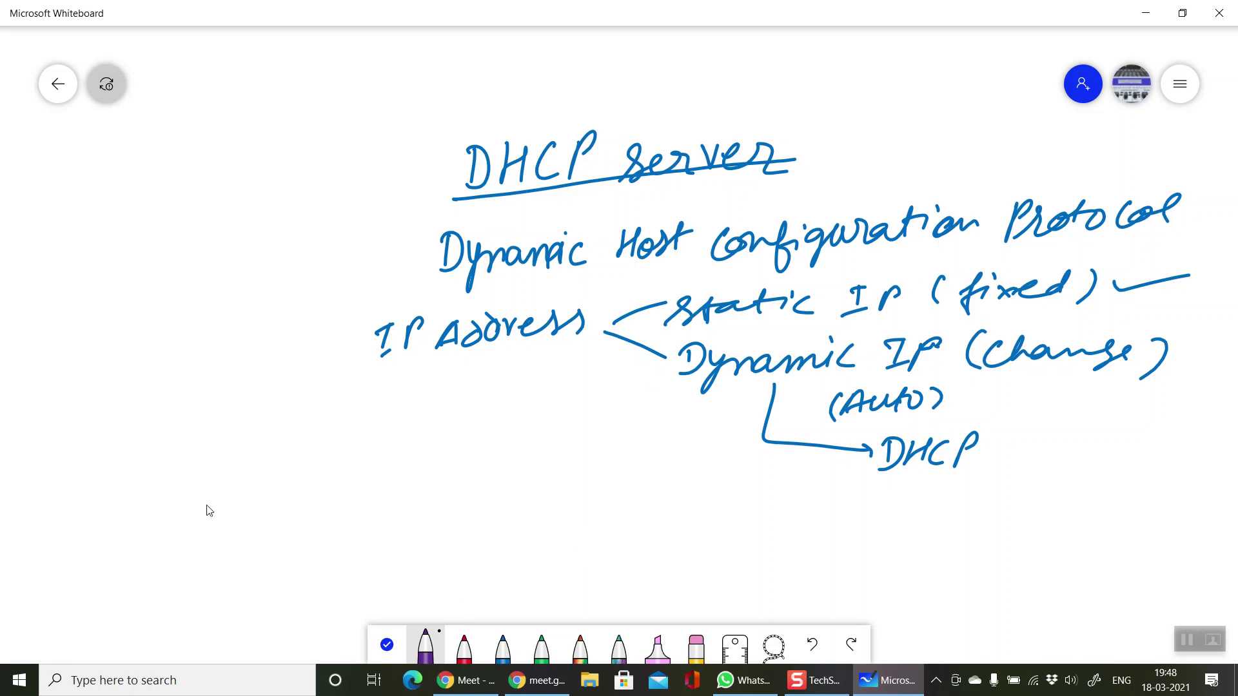
mouse_move(211, 472)
left_mouse_down()
mouse_move(213, 510)
mouse_move(240, 509)
left_mouse_up()
left_click_drag(240, 495, 269, 493)
mouse_move(269, 479)
left_mouse_down()
mouse_move(268, 510)
mouse_move(282, 509)
left_mouse_up()
left_click_drag(304, 475, 297, 507)
left_click_drag(301, 471, 298, 495)
left_click_drag(369, 472, 352, 501)
mouse_move(360, 493)
left_mouse_down()
mouse_move(435, 477)
mouse_move(517, 505)
left_mouse_up()
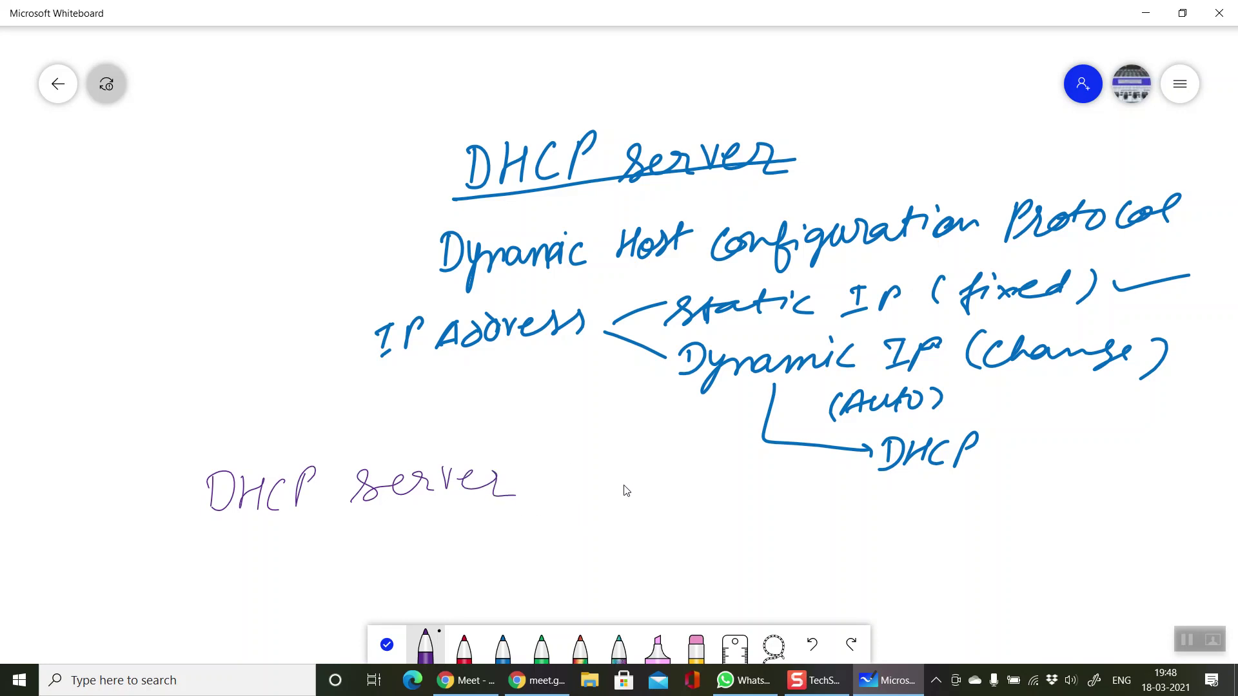
Add "(DORA)" with "Process" beneath it, beside the purple DHCP server heading
left_click_drag(568, 457, 556, 500)
left_click_drag(578, 470, 578, 501)
mouse_move(578, 469)
left_mouse_down()
mouse_move(603, 493)
mouse_move(618, 477)
left_mouse_up()
left_click_drag(645, 463, 641, 498)
left_click_drag(645, 465, 663, 501)
left_click_drag(669, 497, 693, 497)
mouse_move(670, 488)
left_mouse_down()
mouse_move(733, 496)
mouse_move(713, 505)
left_mouse_up()
mouse_move(578, 513)
left_mouse_down()
mouse_move(601, 532)
mouse_move(698, 540)
mouse_move(689, 546)
left_mouse_up()
left_click_drag(721, 519, 712, 546)
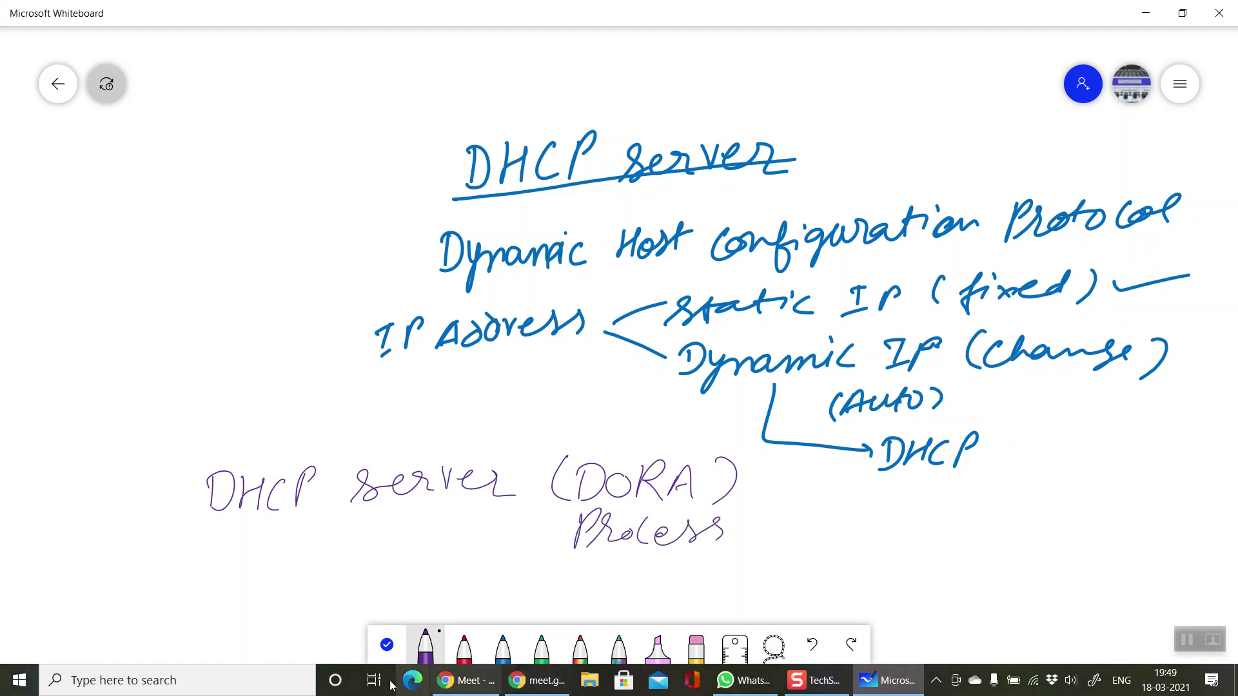
Draw a circle with a cross inside in the blank area below the DORA Process heading
left_click(387, 645)
scroll(509, 572, "down", 5)
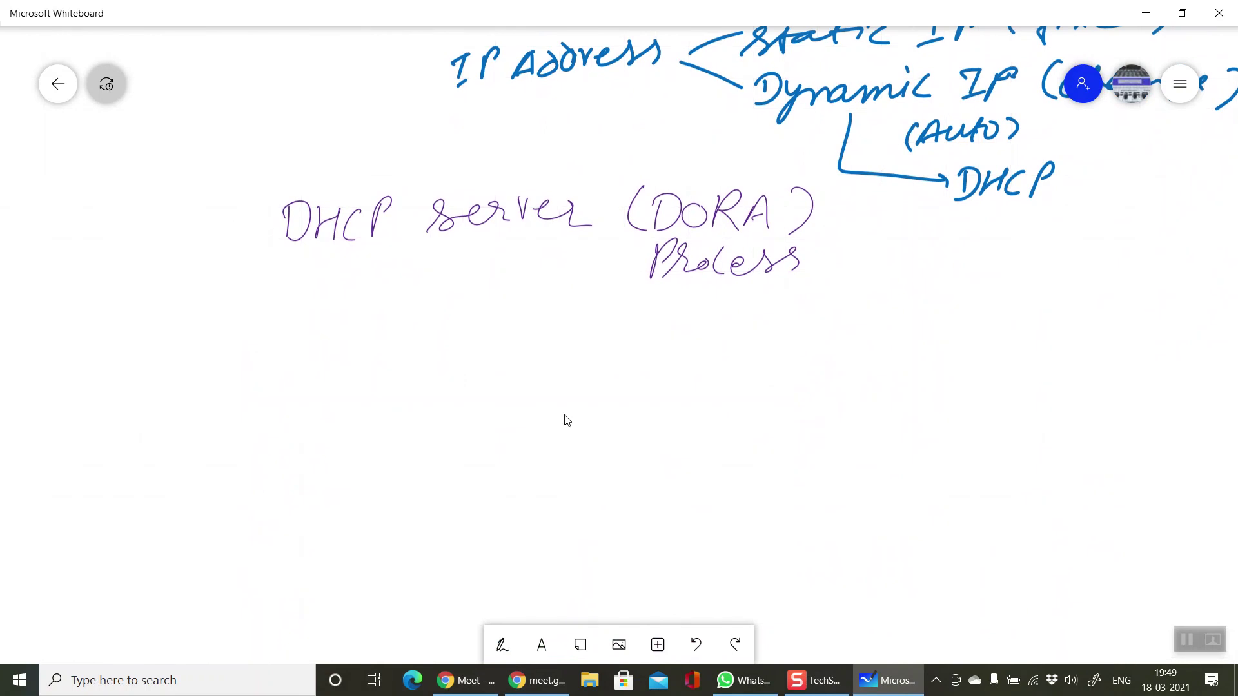
left_click(502, 644)
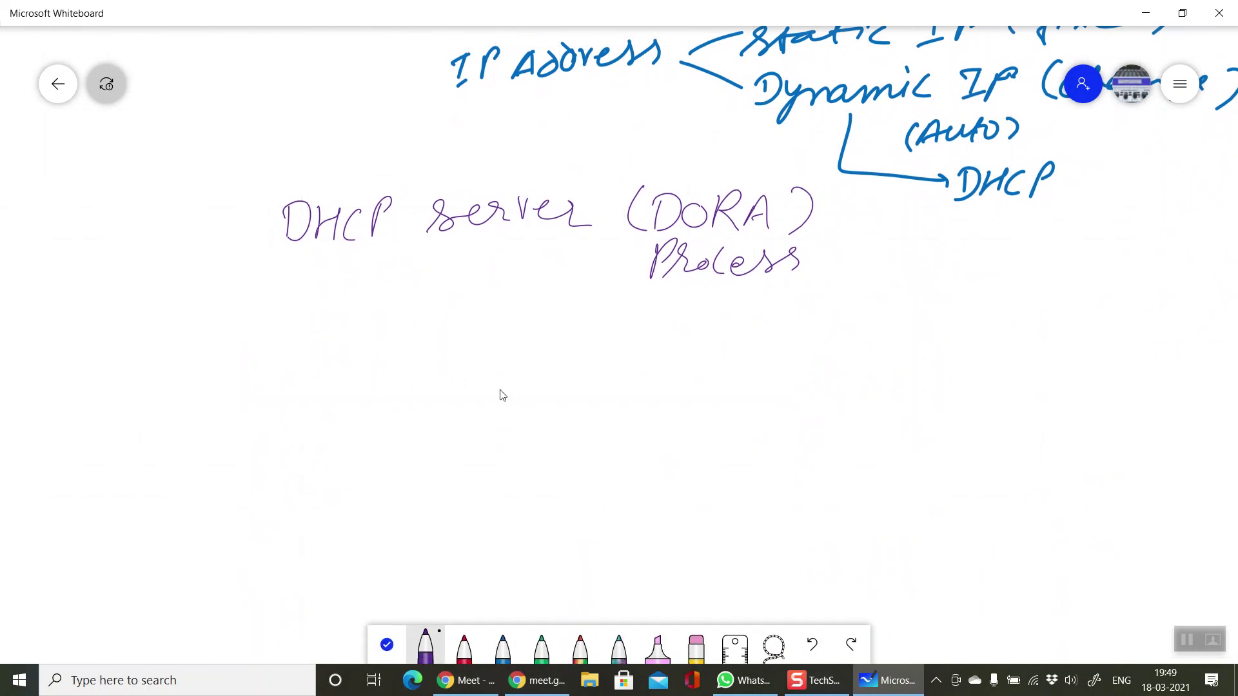
mouse_move(525, 363)
left_mouse_down()
mouse_move(579, 412)
mouse_move(524, 362)
left_mouse_up()
left_click_drag(522, 367, 571, 422)
left_click_drag(572, 372, 513, 418)
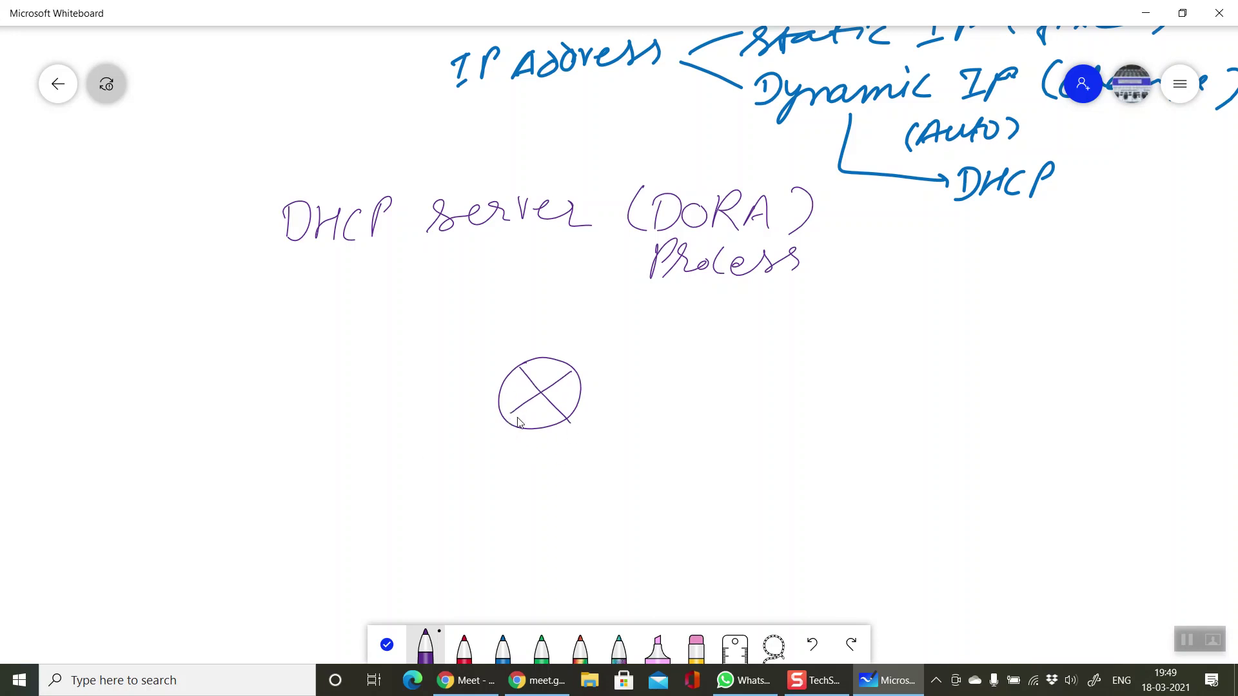
Draw a box labelled "SW" below the crossed circle and connect the two with a vertical line
mouse_move(511, 418)
left_mouse_down()
mouse_move(536, 445)
mouse_move(534, 488)
mouse_move(493, 520)
left_mouse_up()
mouse_move(494, 482)
left_mouse_down()
mouse_move(547, 480)
mouse_move(591, 528)
left_mouse_up()
left_click_drag(478, 528, 599, 525)
mouse_move(526, 495)
left_mouse_down()
mouse_move(520, 520)
mouse_move(510, 517)
left_mouse_up()
mouse_move(511, 500)
left_mouse_down()
mouse_move(548, 520)
mouse_move(568, 499)
left_mouse_up()
Draw three lines fanning down from the SW box, each ending in a small computer
left_click_drag(491, 528, 428, 575)
left_click_drag(542, 527, 545, 584)
left_click_drag(596, 526, 646, 565)
left_click_drag(414, 570, 444, 566)
left_click_drag(443, 565, 445, 602)
mouse_move(525, 596)
left_mouse_down()
mouse_move(527, 573)
mouse_move(551, 570)
mouse_move(552, 595)
left_mouse_up()
left_click_drag(525, 599, 554, 594)
mouse_move(545, 599)
left_mouse_down()
mouse_move(524, 608)
mouse_move(564, 607)
left_mouse_up()
left_click_drag(638, 577, 638, 591)
left_click_drag(638, 564, 671, 554)
left_click_drag(671, 554, 674, 581)
mouse_move(661, 583)
left_mouse_down()
mouse_move(650, 604)
mouse_move(686, 600)
left_mouse_up()
Label the crossed circle "DHCP server" and the rightmost computer "Client"
left_click_drag(579, 357, 579, 381)
mouse_move(579, 355)
left_mouse_down()
mouse_move(581, 380)
mouse_move(615, 370)
left_mouse_up()
left_click_drag(617, 358, 615, 381)
left_click_drag(635, 361, 639, 377)
mouse_move(642, 355)
left_mouse_down()
mouse_move(632, 413)
mouse_move(699, 403)
mouse_move(750, 416)
left_mouse_up()
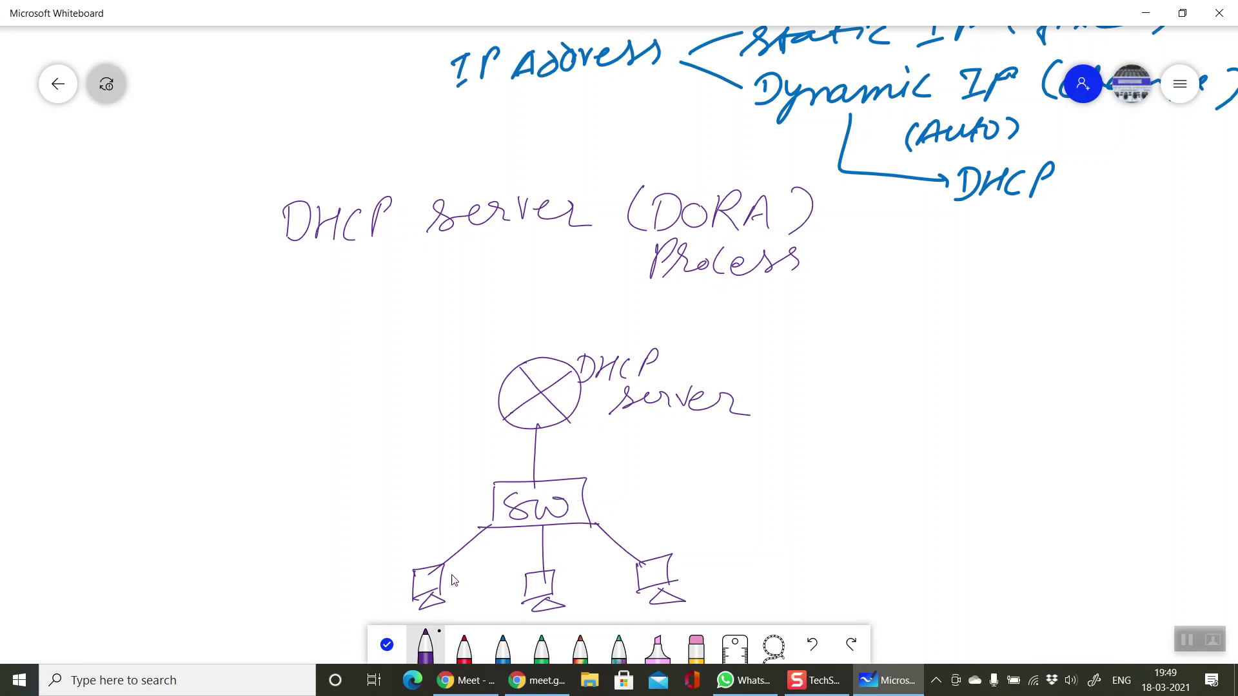
mouse_move(707, 566)
left_mouse_down()
mouse_move(693, 587)
mouse_move(810, 580)
mouse_move(825, 563)
left_mouse_up()
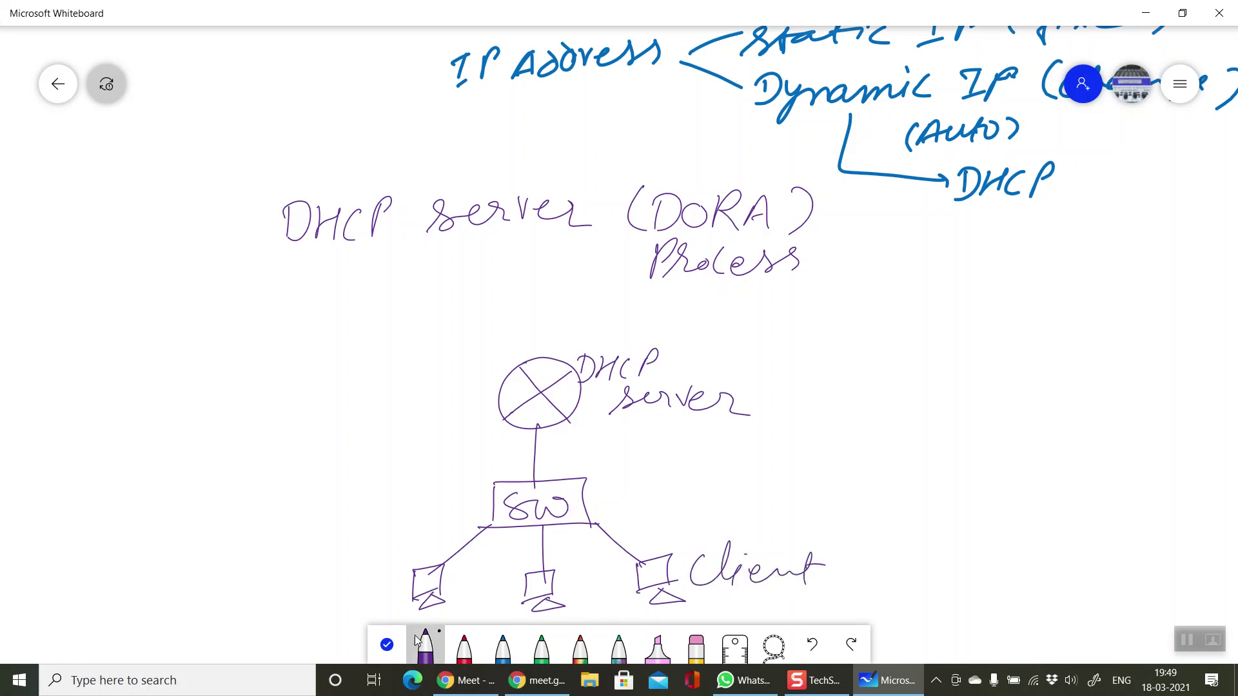
Write "NOIP" under the leftmost computer and "Auto" under the middle computer
left_click(387, 644)
left_click_drag(801, 509, 810, 362)
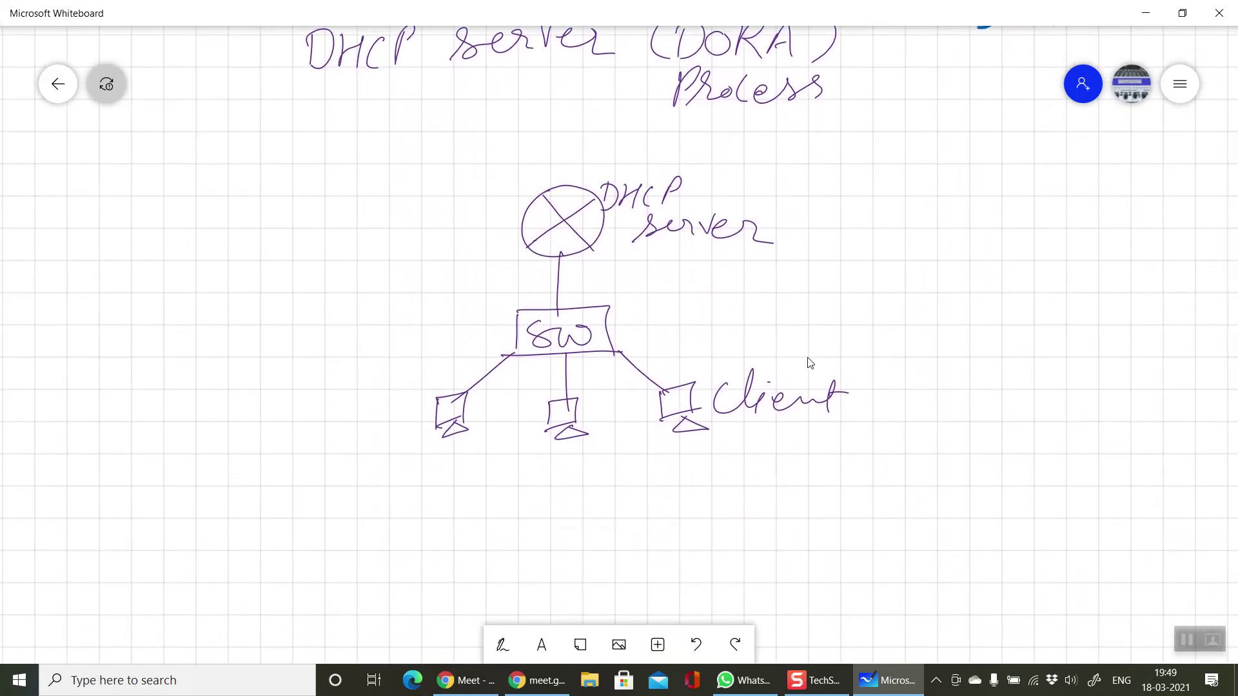
left_click(502, 645)
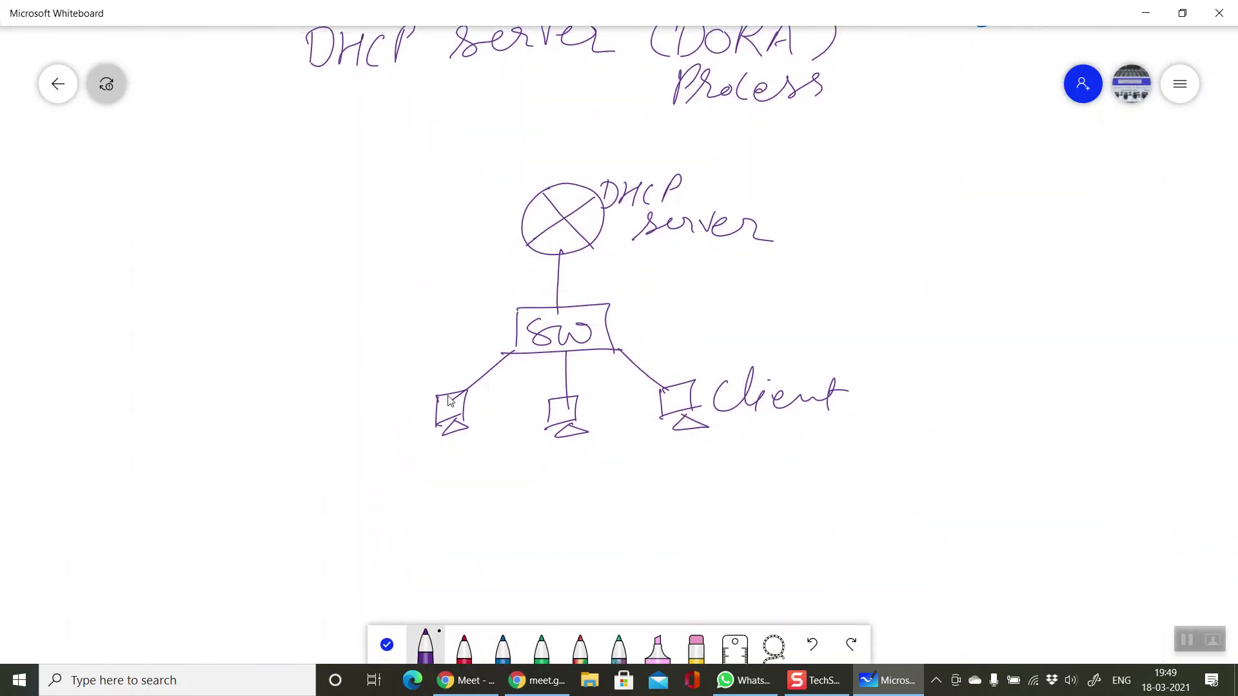
mouse_move(430, 469)
left_mouse_down()
mouse_move(446, 450)
mouse_move(475, 466)
mouse_move(494, 444)
mouse_move(567, 465)
mouse_move(613, 463)
mouse_move(611, 450)
left_mouse_up()
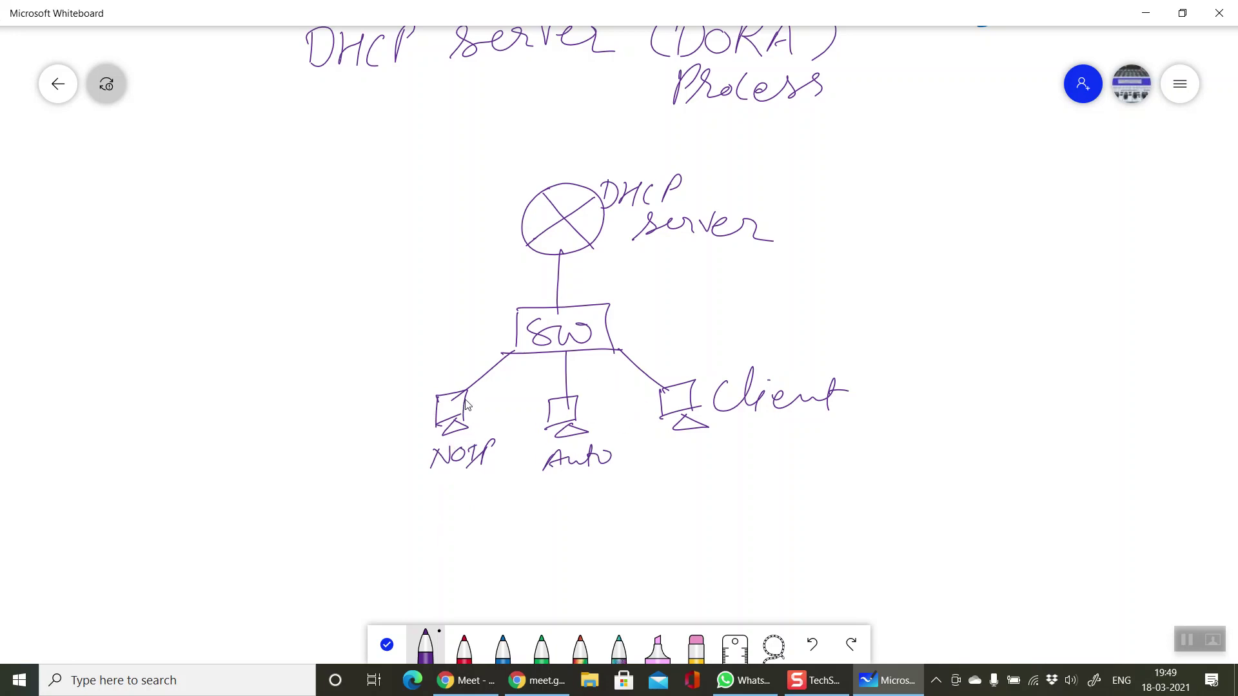
Write "DHCP Discover packet" with a leading arrow and a circled 1 to the right of the network diagram
left_click_drag(853, 209, 916, 217)
mouse_move(939, 194)
left_mouse_down()
mouse_move(936, 227)
mouse_move(964, 206)
left_mouse_up()
left_click_drag(965, 193, 968, 216)
mouse_move(996, 192)
left_mouse_down()
mouse_move(990, 226)
mouse_move(999, 207)
mouse_move(1034, 217)
left_mouse_up()
mouse_move(1081, 181)
left_mouse_down()
mouse_move(1081, 200)
mouse_move(1204, 211)
left_mouse_up()
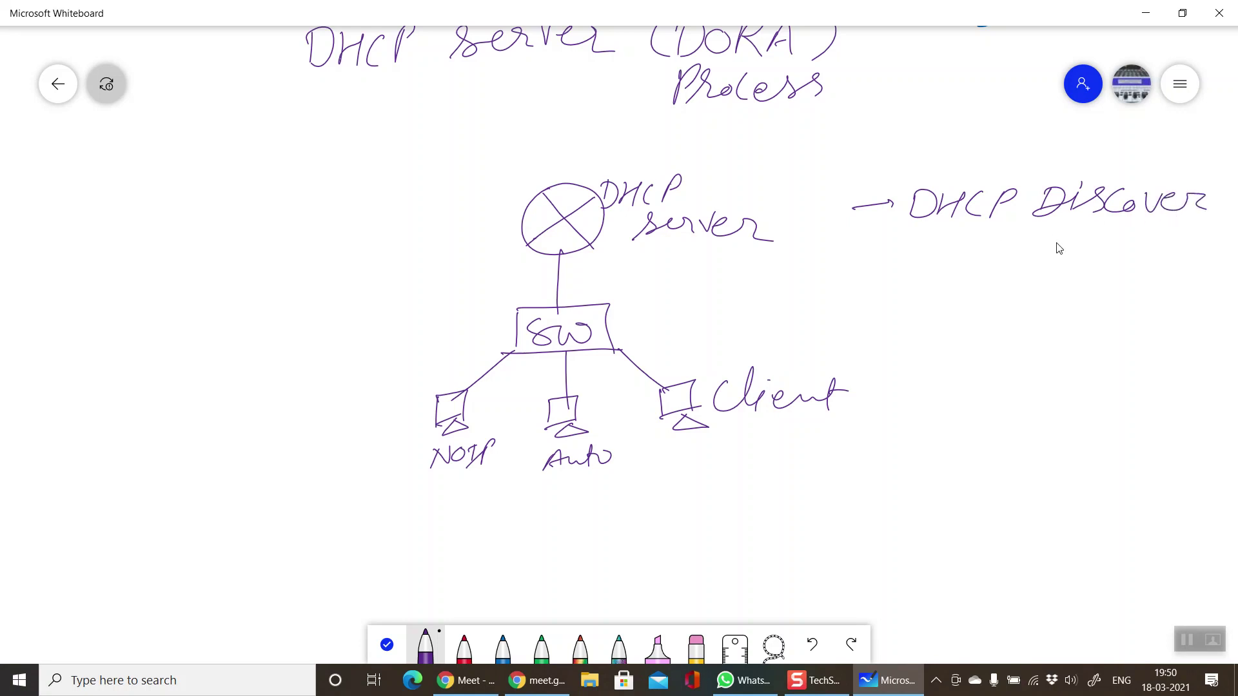
left_click_drag(900, 157, 891, 176)
mouse_move(901, 146)
left_mouse_down()
mouse_move(894, 182)
mouse_move(902, 146)
left_mouse_up()
mouse_move(1065, 231)
left_mouse_down()
mouse_move(1097, 247)
mouse_move(1188, 241)
mouse_move(1185, 253)
left_mouse_up()
left_click_drag(1193, 236, 1166, 239)
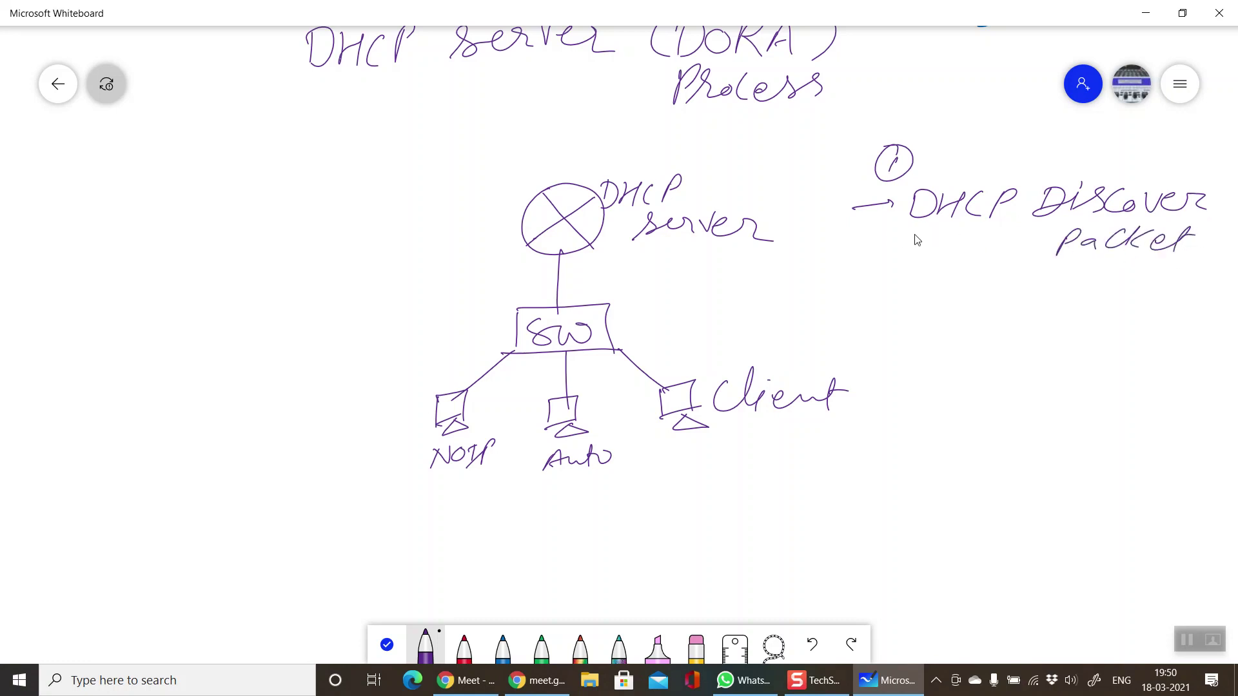
Illustrate the "Discover" message with rings around the computers and arrows through the switch, and write "Broadcast" under the Discover packet note
mouse_move(435, 431)
left_mouse_down()
mouse_move(447, 387)
mouse_move(403, 445)
mouse_move(498, 465)
mouse_move(448, 373)
mouse_move(523, 464)
mouse_move(402, 438)
mouse_move(486, 395)
mouse_move(438, 419)
mouse_move(451, 406)
mouse_move(514, 444)
mouse_move(501, 395)
mouse_move(424, 374)
mouse_move(441, 509)
mouse_move(487, 386)
left_mouse_up()
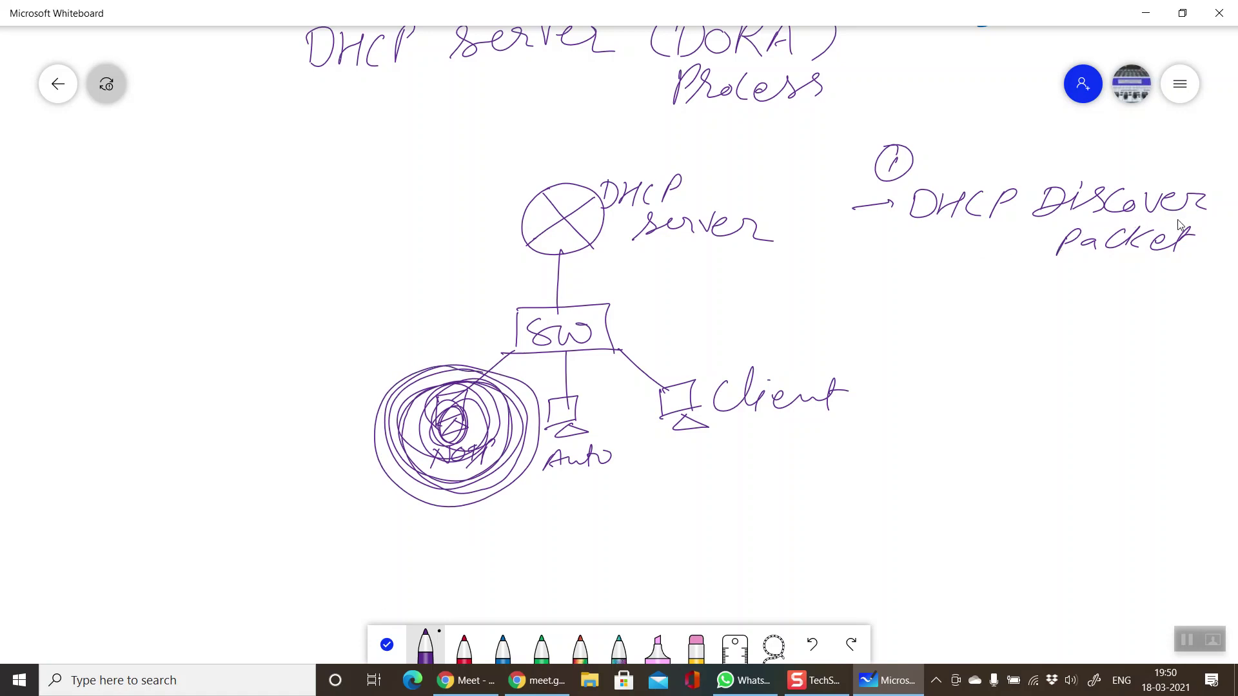
mouse_move(425, 352)
left_mouse_down()
mouse_move(480, 326)
mouse_move(489, 338)
mouse_move(520, 309)
left_mouse_up()
left_click_drag(528, 385, 651, 361)
left_click_drag(547, 314, 550, 266)
left_click_drag(534, 274, 558, 269)
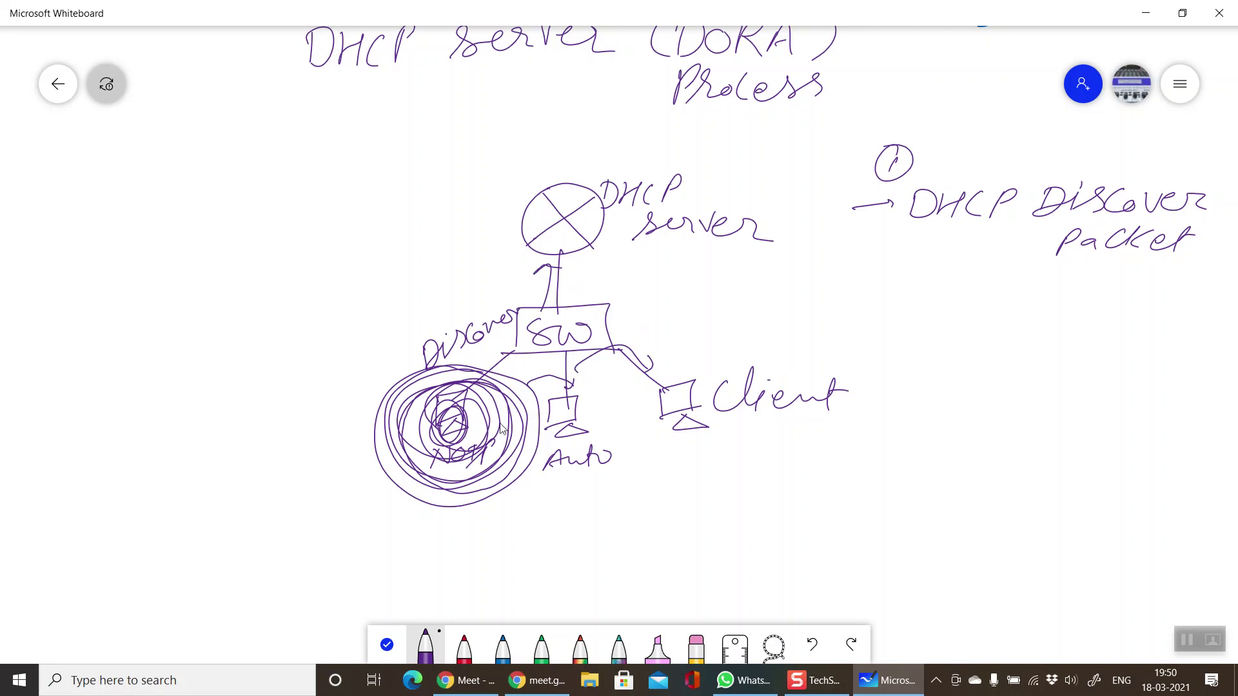
mouse_move(539, 419)
left_mouse_down()
mouse_move(599, 441)
mouse_move(552, 486)
mouse_move(531, 463)
mouse_move(667, 373)
mouse_move(727, 407)
mouse_move(727, 366)
mouse_move(640, 451)
left_mouse_up()
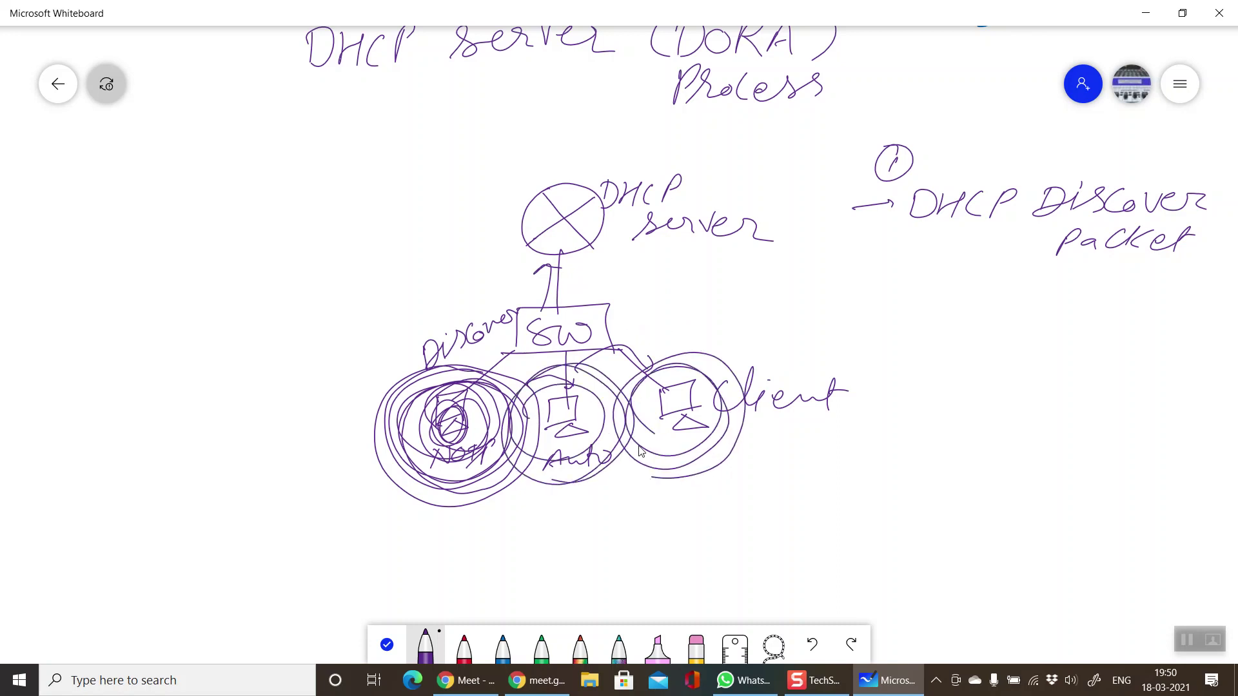
mouse_move(999, 243)
left_mouse_down()
mouse_move(1011, 290)
mouse_move(1043, 306)
mouse_move(1140, 291)
mouse_move(1202, 301)
left_mouse_up()
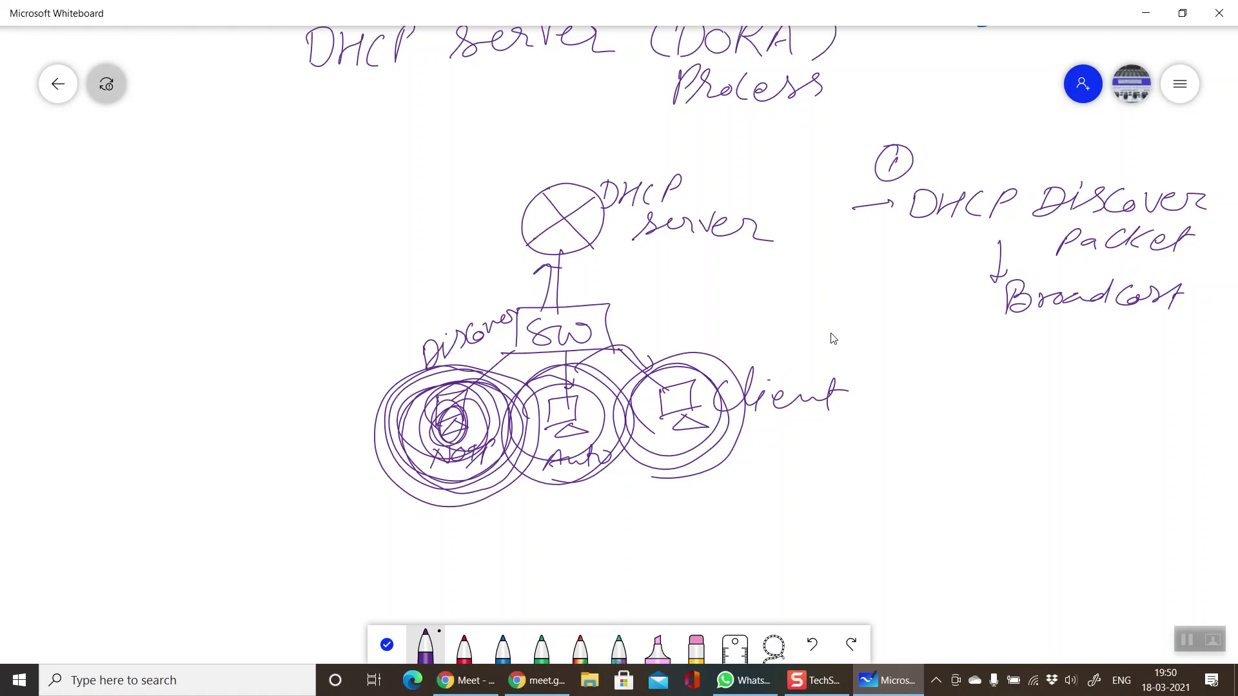
Write "DHCP offer packet" with a leading arrow below the Broadcast note, and double-underline "packet"
left_click_drag(856, 362, 890, 365)
left_click_drag(910, 356, 910, 384)
mouse_move(940, 354)
left_mouse_down()
mouse_move(936, 385)
mouse_move(958, 387)
left_mouse_up()
left_click_drag(978, 361, 979, 385)
mouse_move(981, 361)
left_mouse_down()
mouse_move(992, 370)
mouse_move(1032, 360)
left_mouse_up()
mouse_move(1057, 351)
left_mouse_down()
mouse_move(1030, 418)
mouse_move(1101, 380)
mouse_move(1125, 384)
left_mouse_up()
mouse_move(1014, 422)
left_mouse_down()
mouse_move(1061, 451)
mouse_move(1099, 430)
mouse_move(1127, 438)
mouse_move(1122, 457)
left_mouse_up()
left_click_drag(1120, 438, 1146, 428)
left_click_drag(1050, 466, 1113, 454)
left_click_drag(1077, 474, 1108, 465)
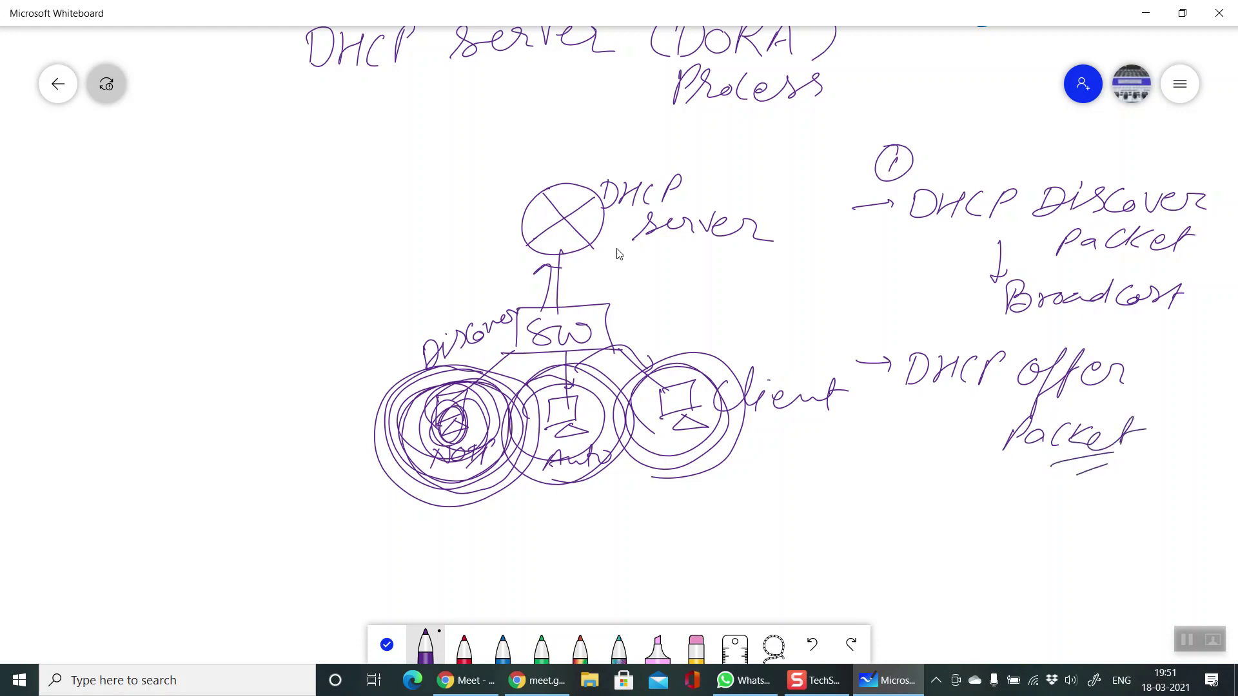
Illustrate the offer with rings around the DHCP server label, the word "Broadcast", and arrows down towards the clients
left_click_drag(600, 250, 595, 294)
mouse_move(584, 280)
left_mouse_down()
mouse_move(594, 296)
mouse_move(617, 279)
left_mouse_up()
mouse_move(719, 195)
left_mouse_down()
mouse_move(781, 206)
mouse_move(778, 244)
mouse_move(823, 219)
mouse_move(805, 137)
mouse_move(706, 286)
left_mouse_up()
mouse_move(788, 240)
left_mouse_down()
mouse_move(796, 261)
mouse_move(819, 260)
left_mouse_up()
left_click_drag(851, 252, 915, 232)
mouse_move(693, 256)
left_mouse_down()
mouse_move(637, 303)
mouse_move(665, 355)
mouse_move(592, 381)
left_mouse_up()
left_click_drag(507, 386, 502, 374)
Write "DHCP Request packet" with a leading arrow below the offer packet note, and add a dash after "Request"
left_click_drag(852, 470, 888, 466)
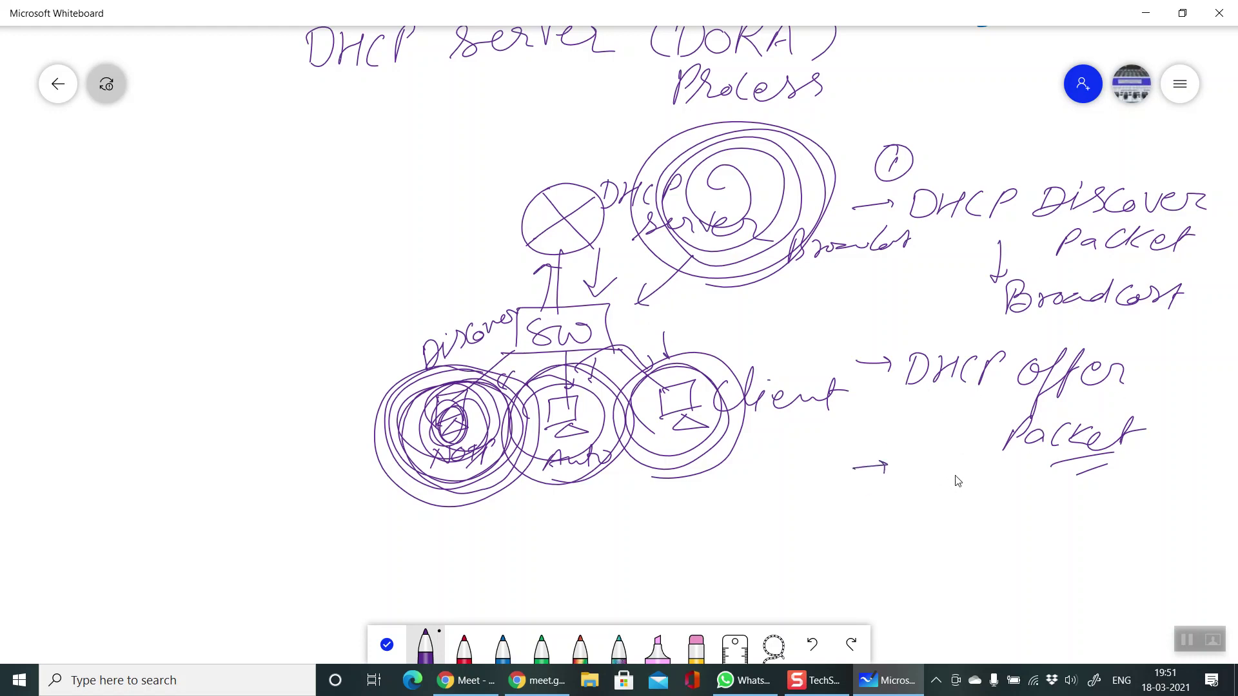
mouse_move(897, 476)
left_mouse_down()
mouse_move(947, 506)
mouse_move(987, 481)
mouse_move(1017, 510)
mouse_move(1060, 506)
mouse_move(1062, 542)
mouse_move(1172, 504)
left_mouse_up()
mouse_move(1073, 530)
left_mouse_down()
mouse_move(1154, 548)
mouse_move(1191, 533)
mouse_move(1185, 552)
left_mouse_up()
left_click_drag(1177, 543, 1197, 537)
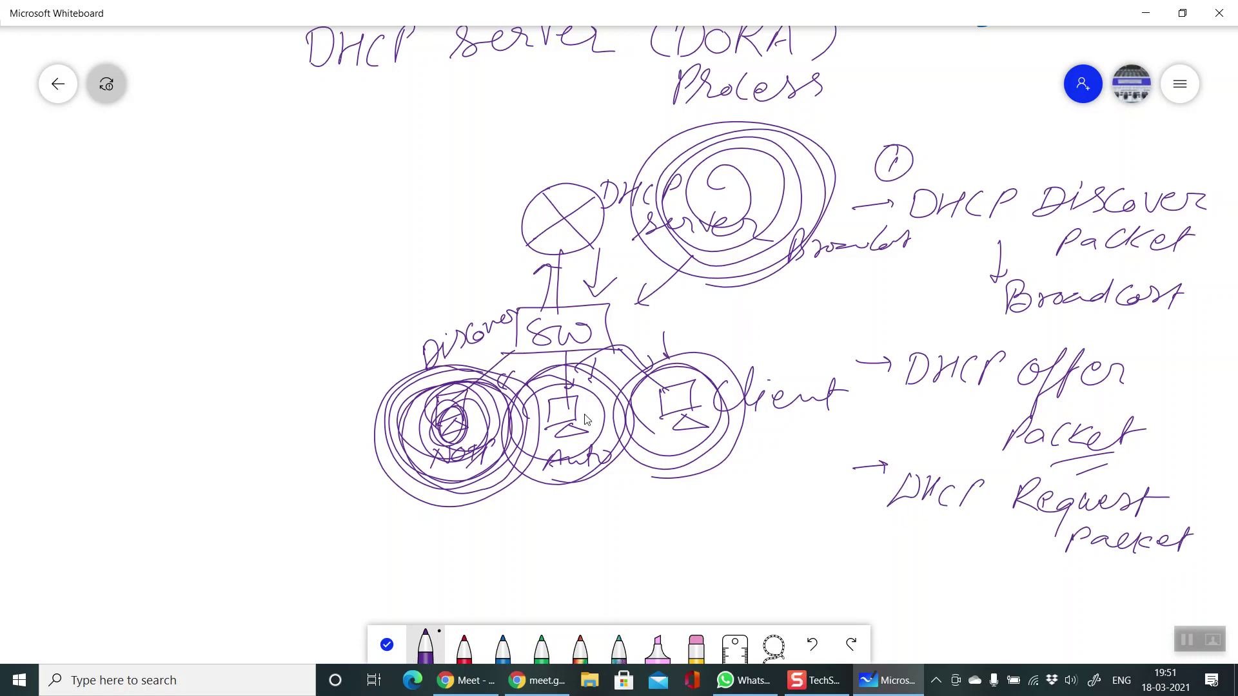
left_click_drag(1178, 505, 1203, 503)
Write "Req" below the leftmost computer and mark the request's path up through the switch to the DHCP server
left_click_drag(476, 539, 464, 558)
mouse_move(472, 515)
left_mouse_down()
mouse_move(466, 560)
mouse_move(516, 519)
mouse_move(523, 543)
left_mouse_up()
left_click_drag(519, 489, 547, 447)
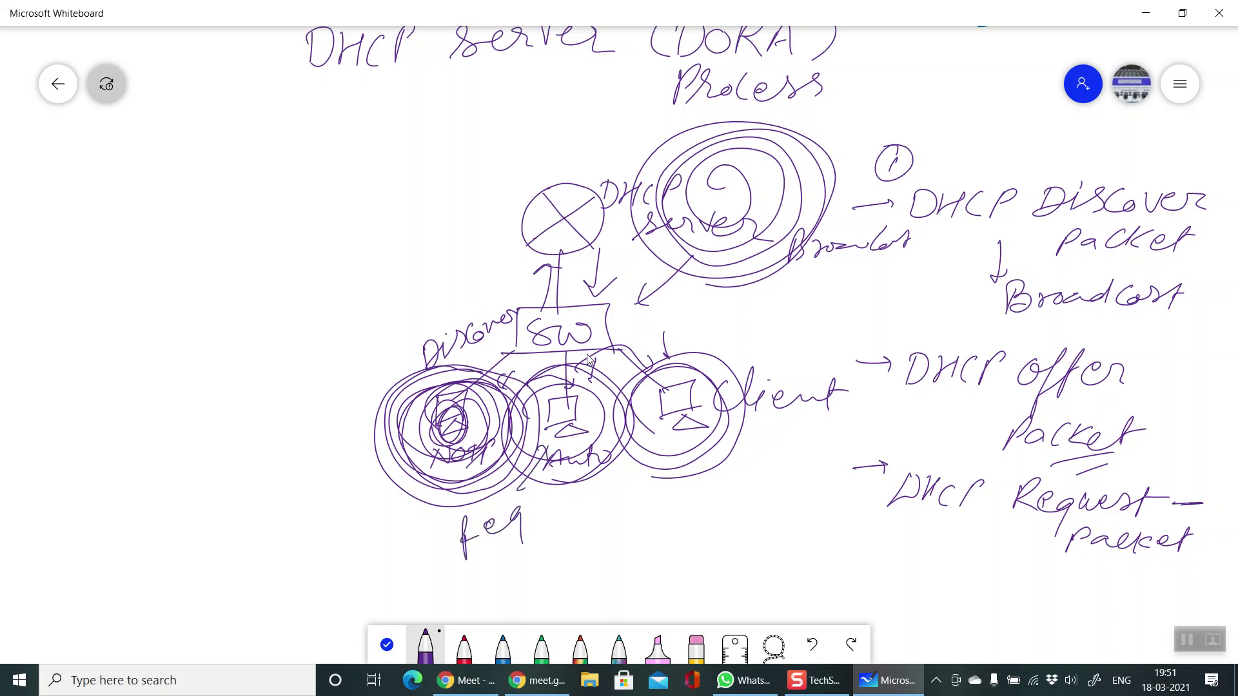
left_click_drag(576, 305, 577, 261)
left_click_drag(569, 283, 584, 277)
left_click_drag(618, 147, 682, 137)
Write "DHCP ACK Packet" with a leading arrow below the request note, and double-underline "Packet"
mouse_move(831, 568)
left_mouse_down()
mouse_move(857, 565)
mouse_move(872, 588)
mouse_move(917, 562)
mouse_move(1064, 600)
mouse_move(1003, 641)
mouse_move(1029, 628)
mouse_move(1125, 631)
left_mouse_up()
left_click_drag(1133, 602, 1127, 631)
left_click_drag(1114, 615, 1146, 608)
left_click_drag(1081, 650, 1130, 637)
left_click_drag(1092, 654, 1128, 642)
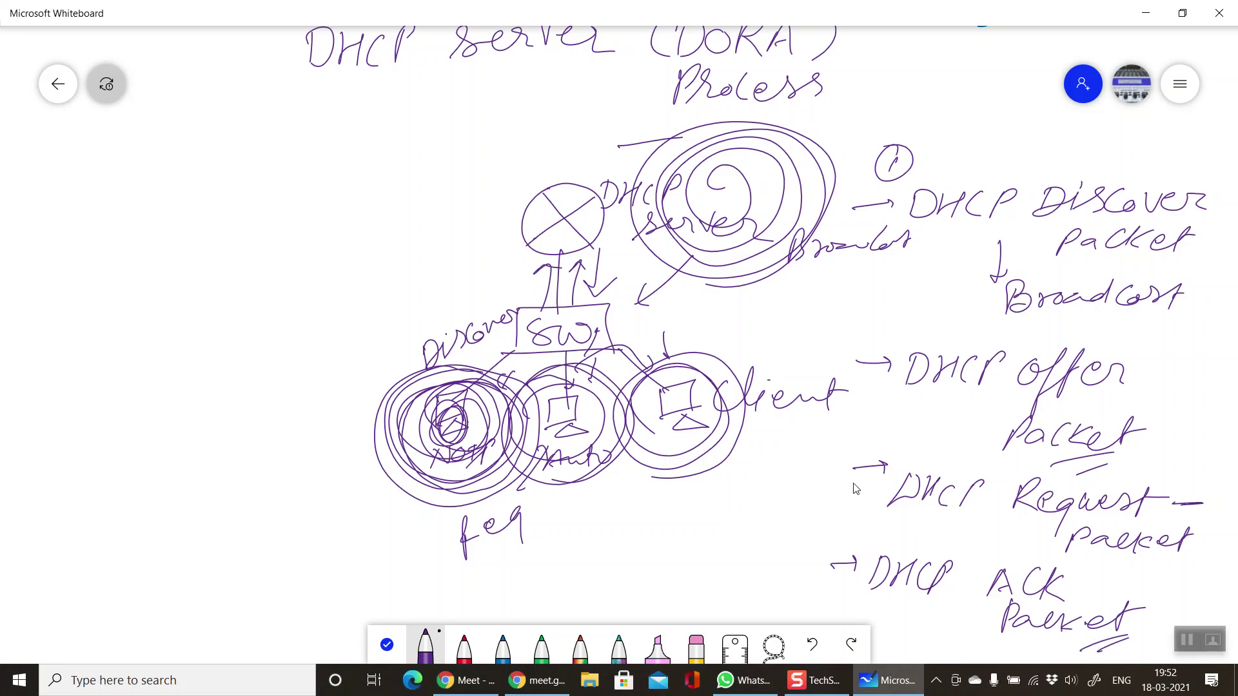
Draw an arrow down to the rightmost client and note "Auto IP Address", "DNS" and "D.G." beside it
left_click_drag(681, 329, 678, 374)
left_click_drag(673, 359, 687, 360)
mouse_move(701, 362)
left_mouse_down()
mouse_move(756, 328)
mouse_move(790, 326)
left_mouse_up()
mouse_move(799, 321)
left_mouse_down()
mouse_move(784, 351)
mouse_move(799, 357)
mouse_move(893, 306)
mouse_move(892, 324)
left_mouse_up()
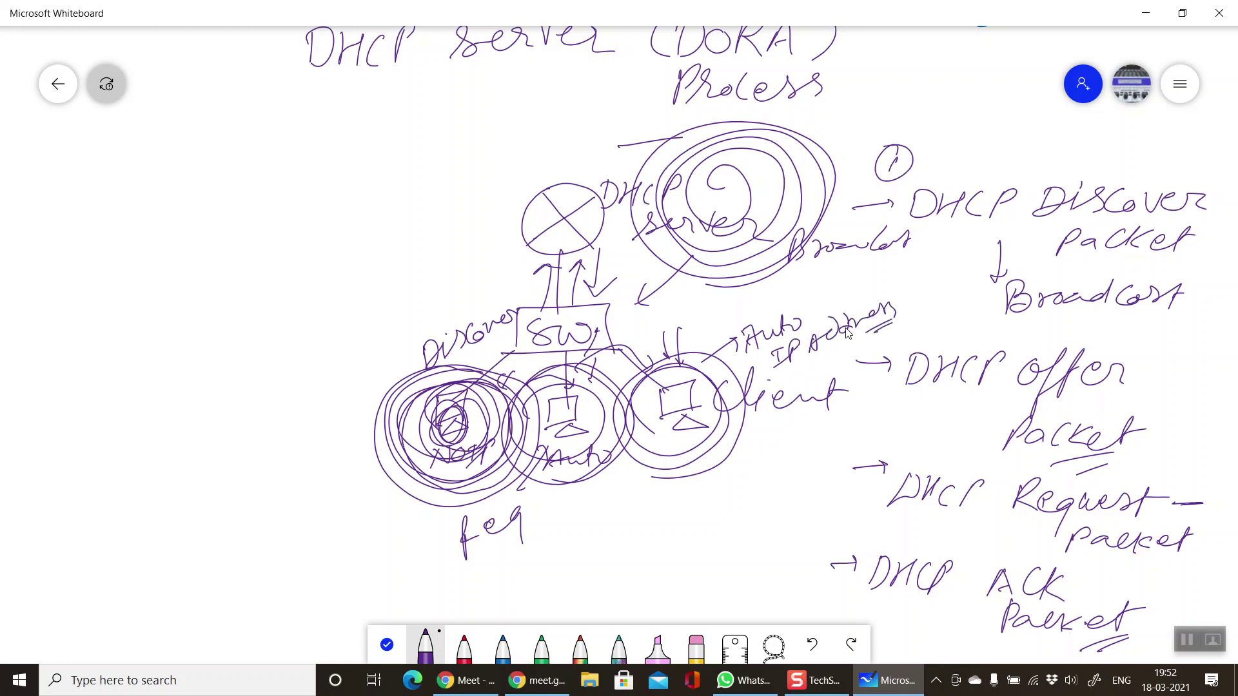
mouse_move(745, 459)
left_mouse_down()
mouse_move(751, 496)
mouse_move(799, 465)
mouse_move(811, 493)
mouse_move(770, 533)
mouse_move(793, 509)
mouse_move(804, 537)
left_mouse_up()
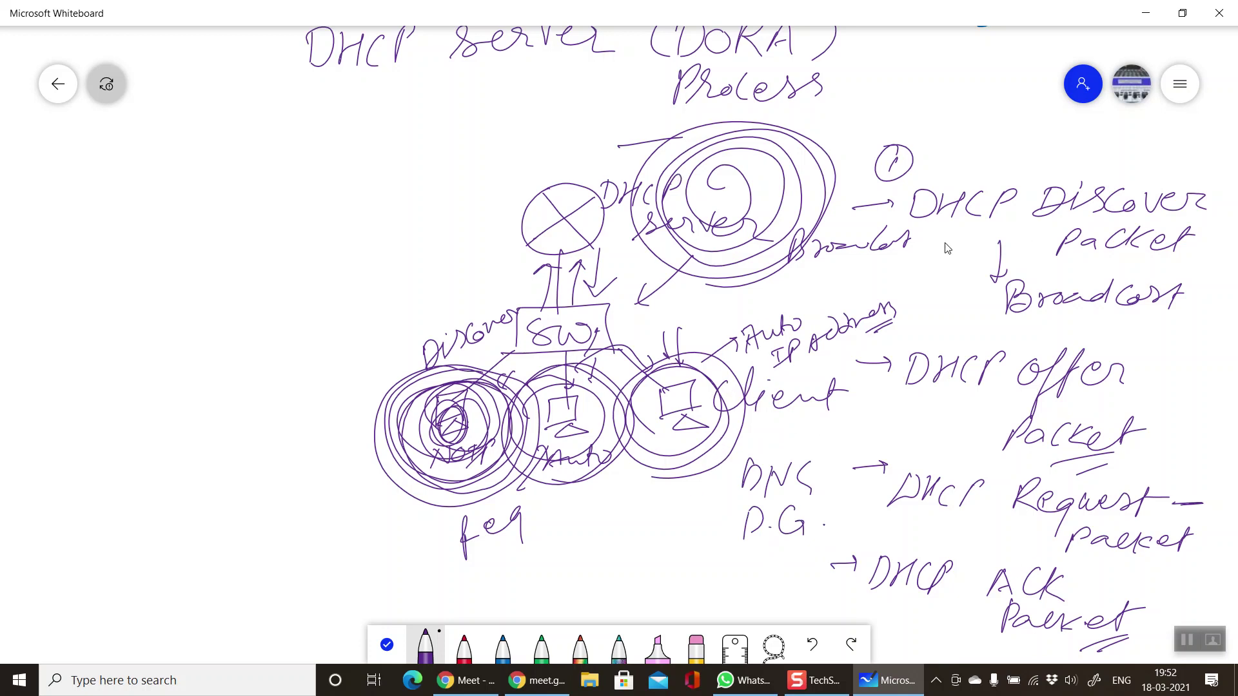
Tick the Process heading and circle the words Discover, offer, Request and ACK in the packet list
left_click_drag(599, 107, 720, 63)
mouse_move(1098, 171)
left_mouse_down()
mouse_move(1051, 222)
mouse_move(1232, 205)
mouse_move(1096, 168)
left_mouse_up()
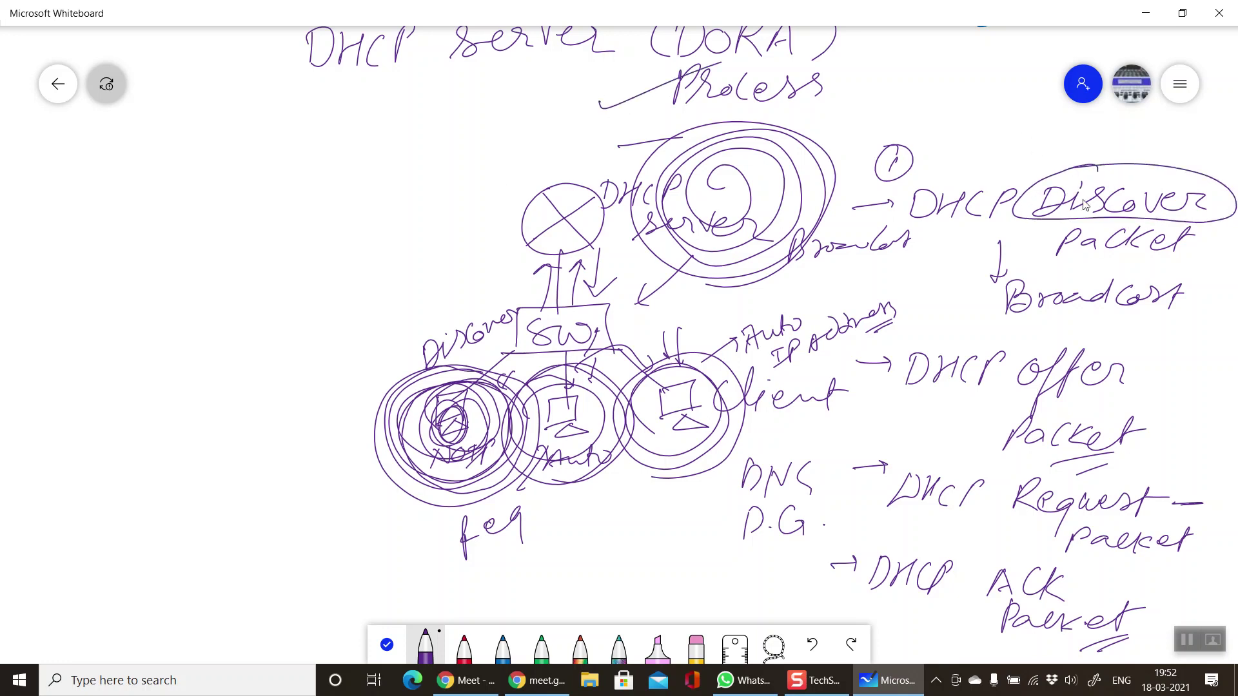
mouse_move(1117, 349)
left_mouse_down()
mouse_move(1096, 341)
mouse_move(1067, 410)
mouse_move(1125, 346)
left_mouse_up()
mouse_move(1088, 478)
left_mouse_down()
mouse_move(1041, 551)
mouse_move(1026, 478)
left_mouse_up()
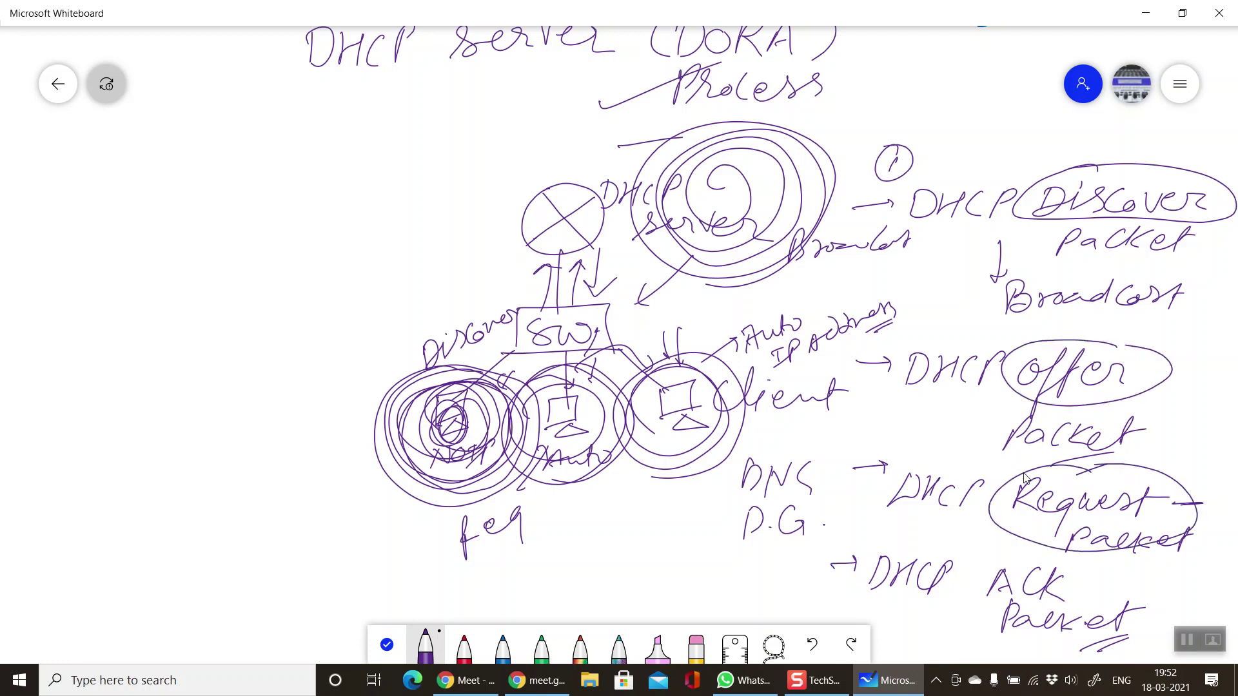
left_click_drag(1065, 558, 1092, 556)
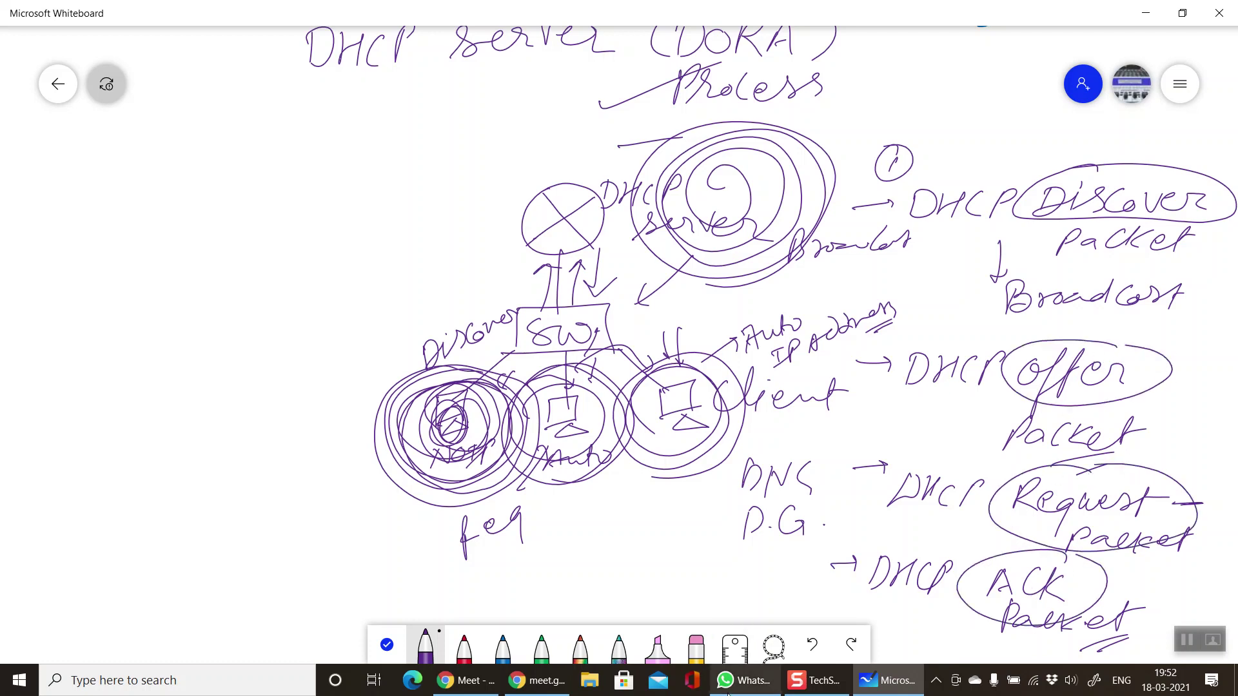
Minimize the whiteboard, search Windows for "p" and launch Cisco Packet Tracer Student
mouse_move(744, 680)
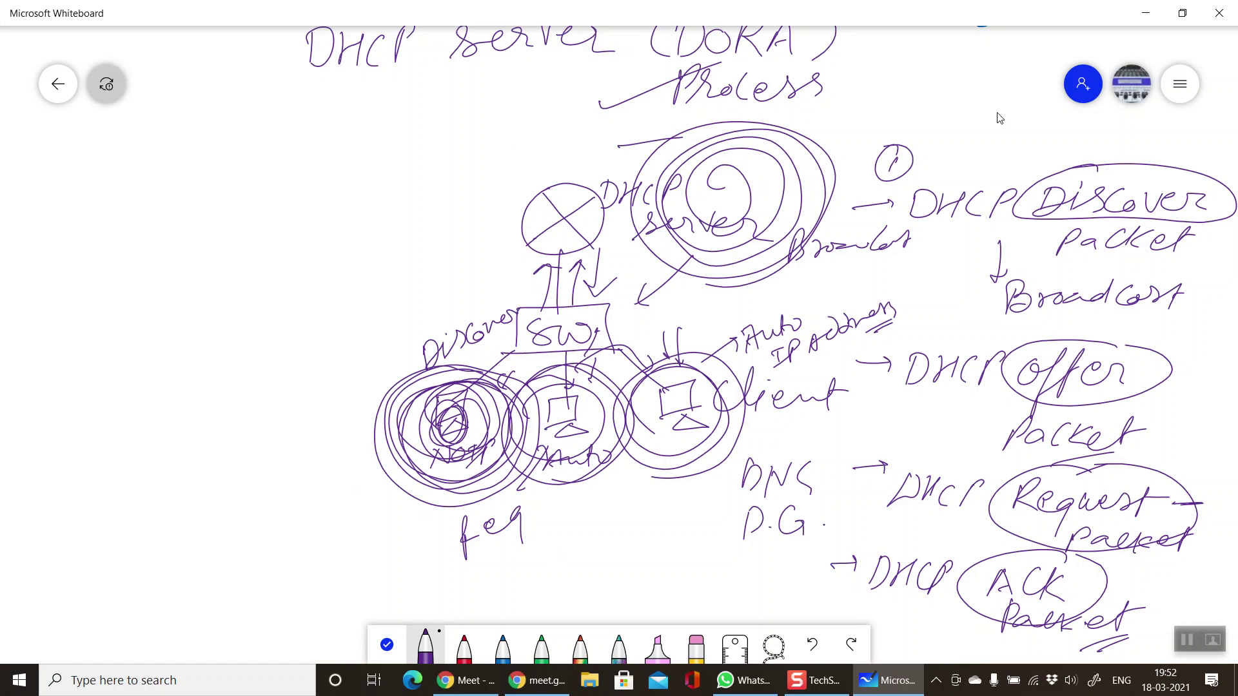
left_click(1146, 16)
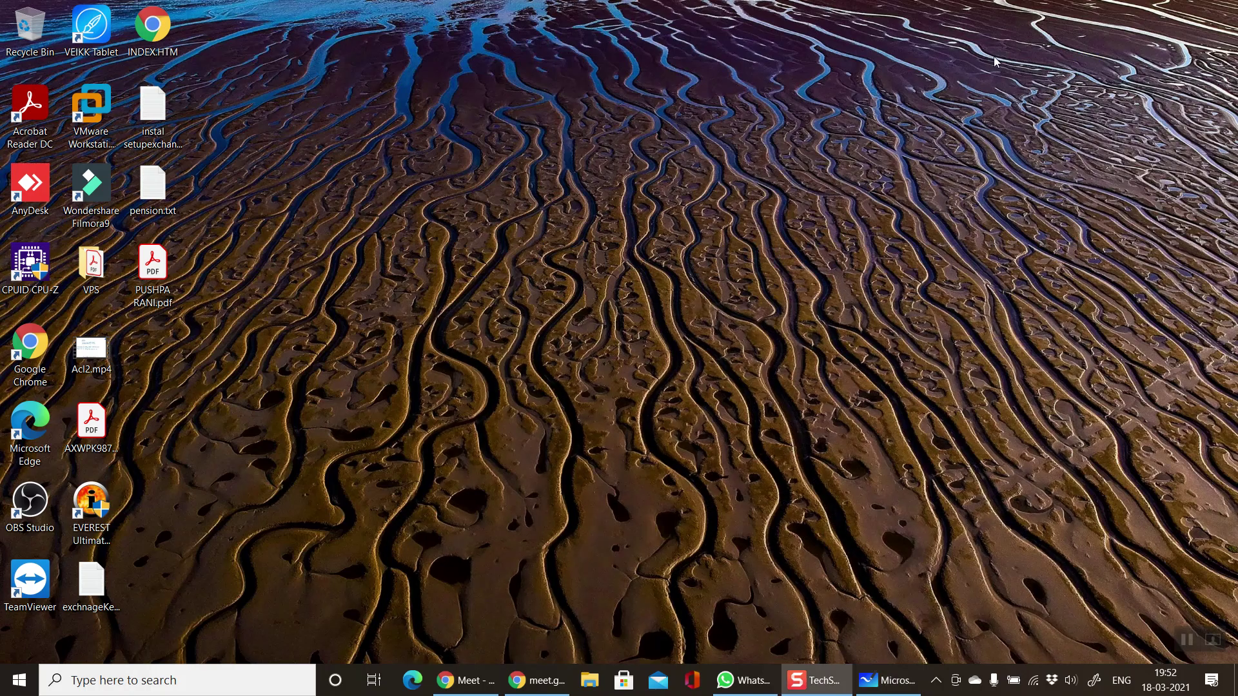
left_click(171, 691)
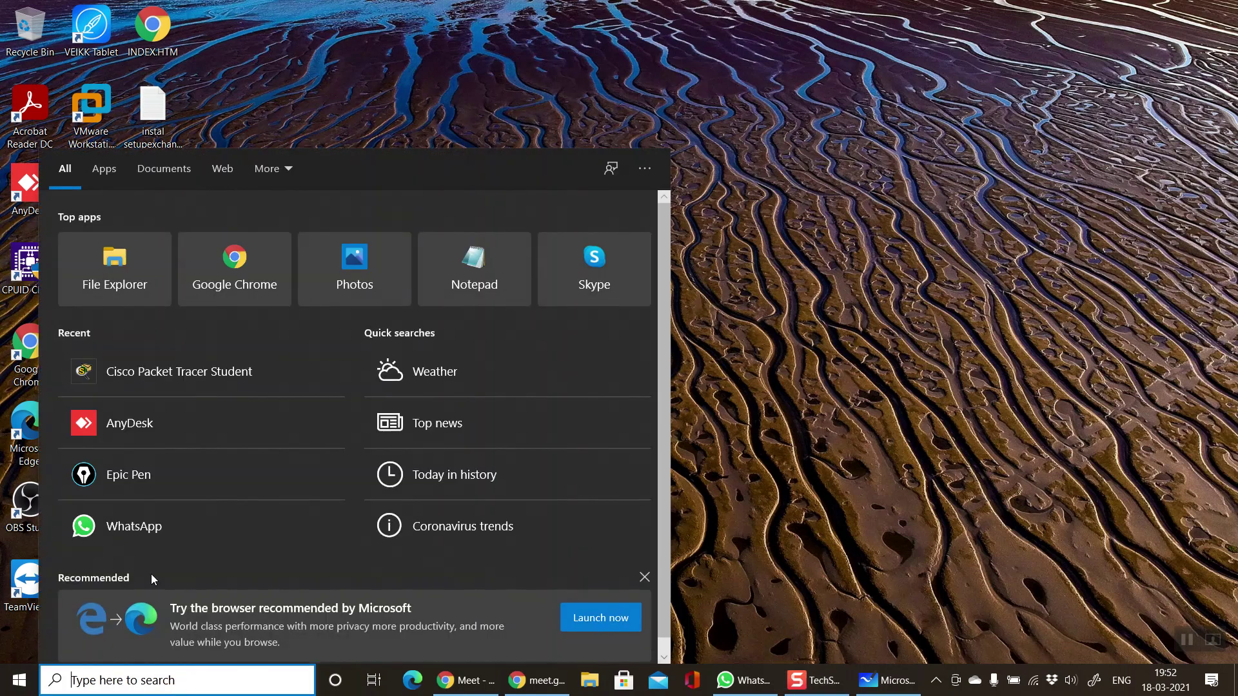
type("p")
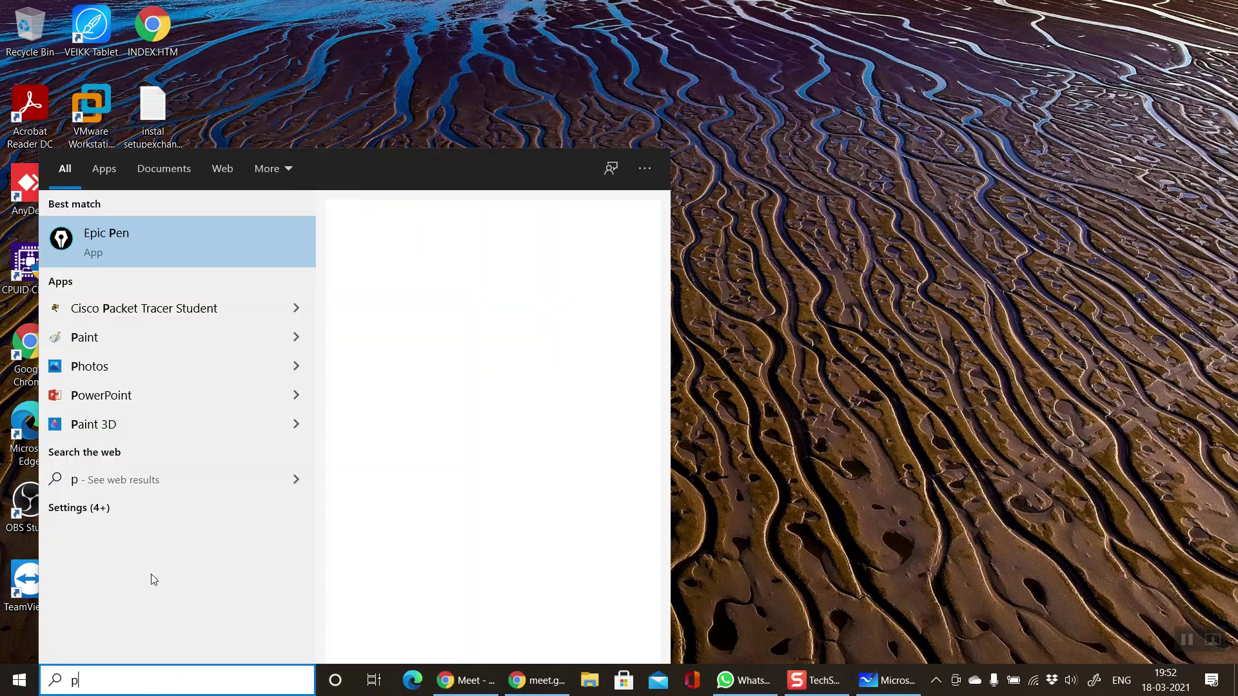
left_click(145, 292)
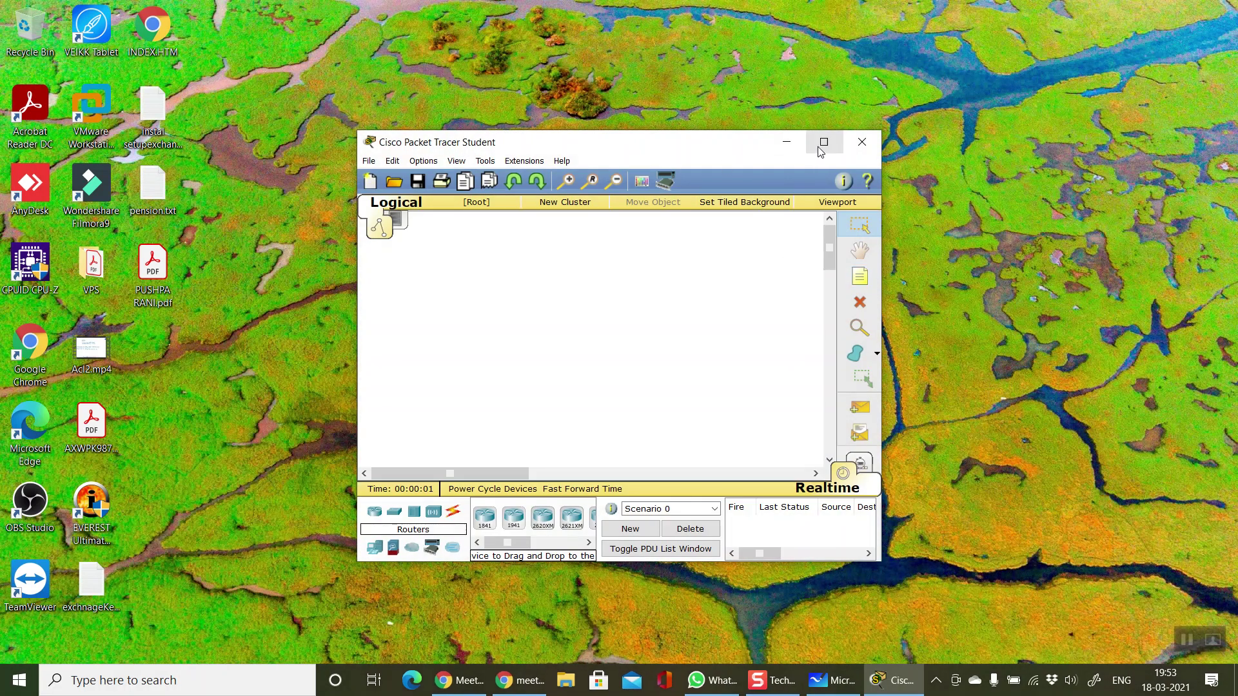
Maximize the window and place an 1841 router with a 2950-24 switch below it in the workspace
left_click(819, 148)
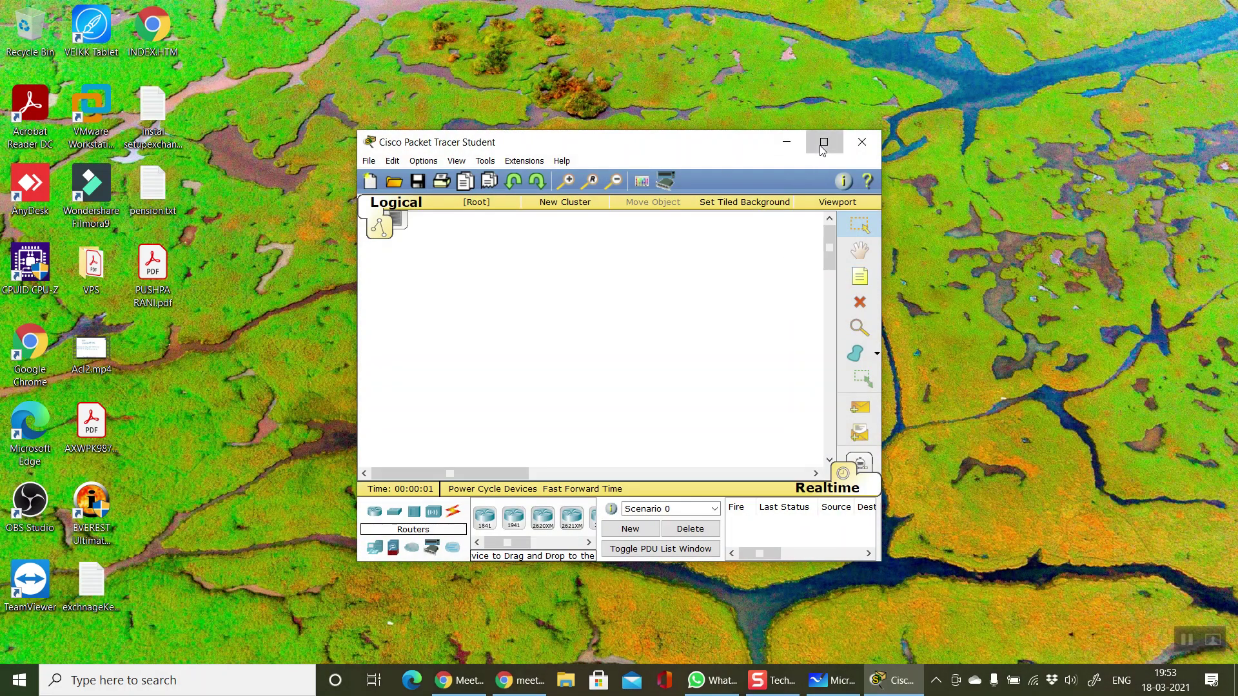
left_click(128, 619)
left_click(520, 190)
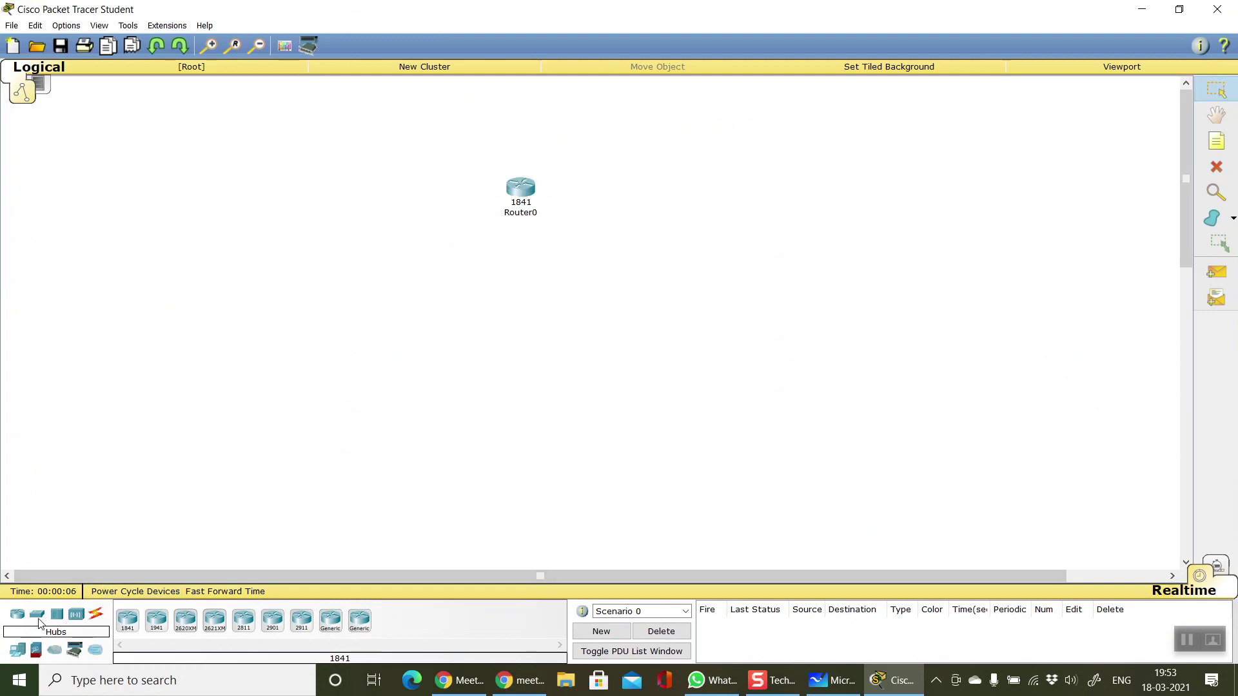
left_click(36, 613)
left_click(128, 619)
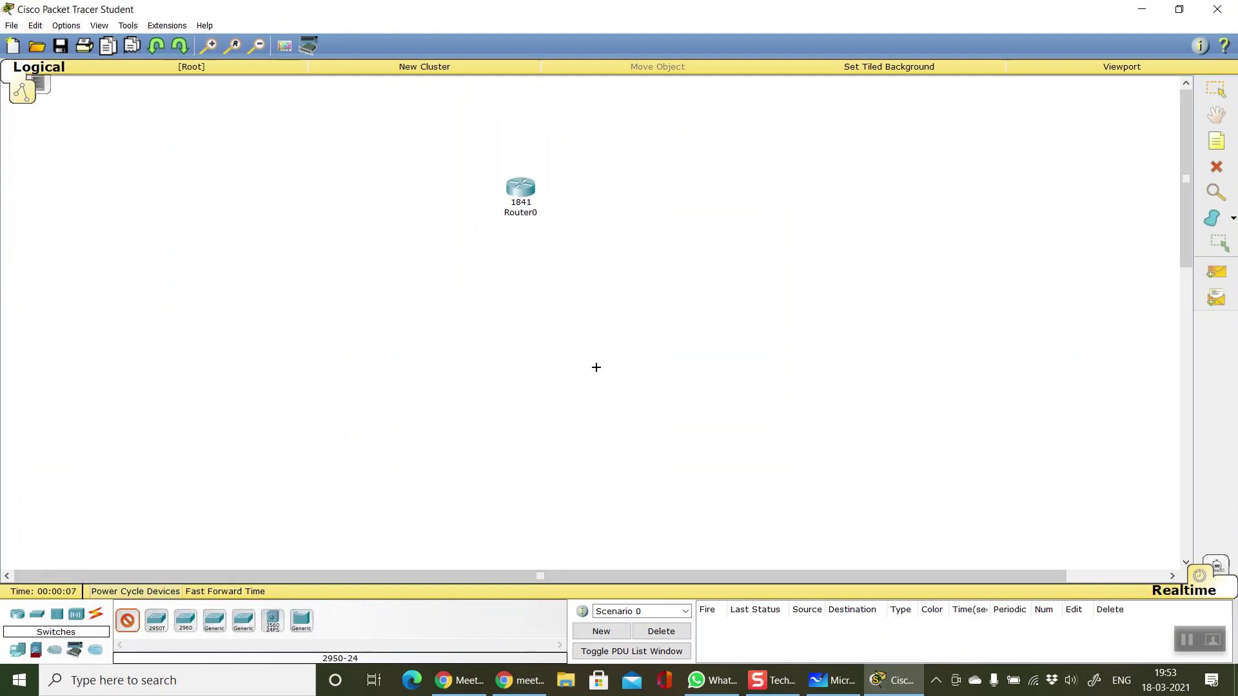
left_click(508, 330)
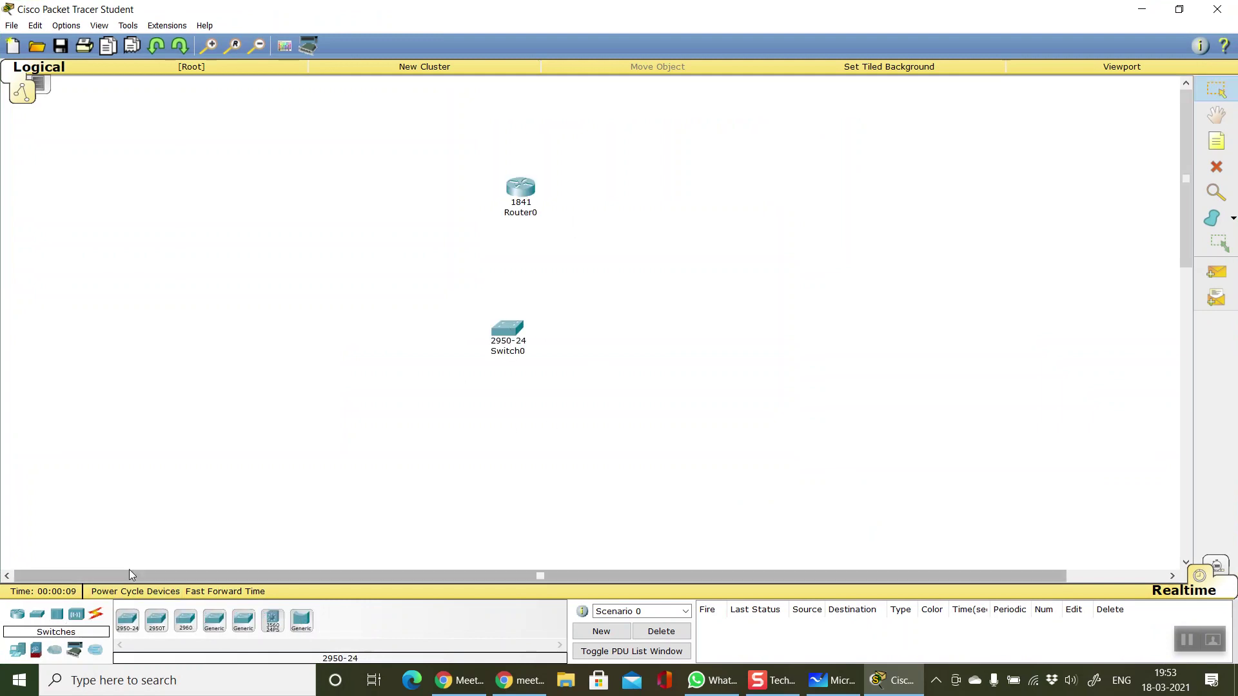
Place three generic PCs in a row below the switch
left_click(17, 650)
left_click(127, 620)
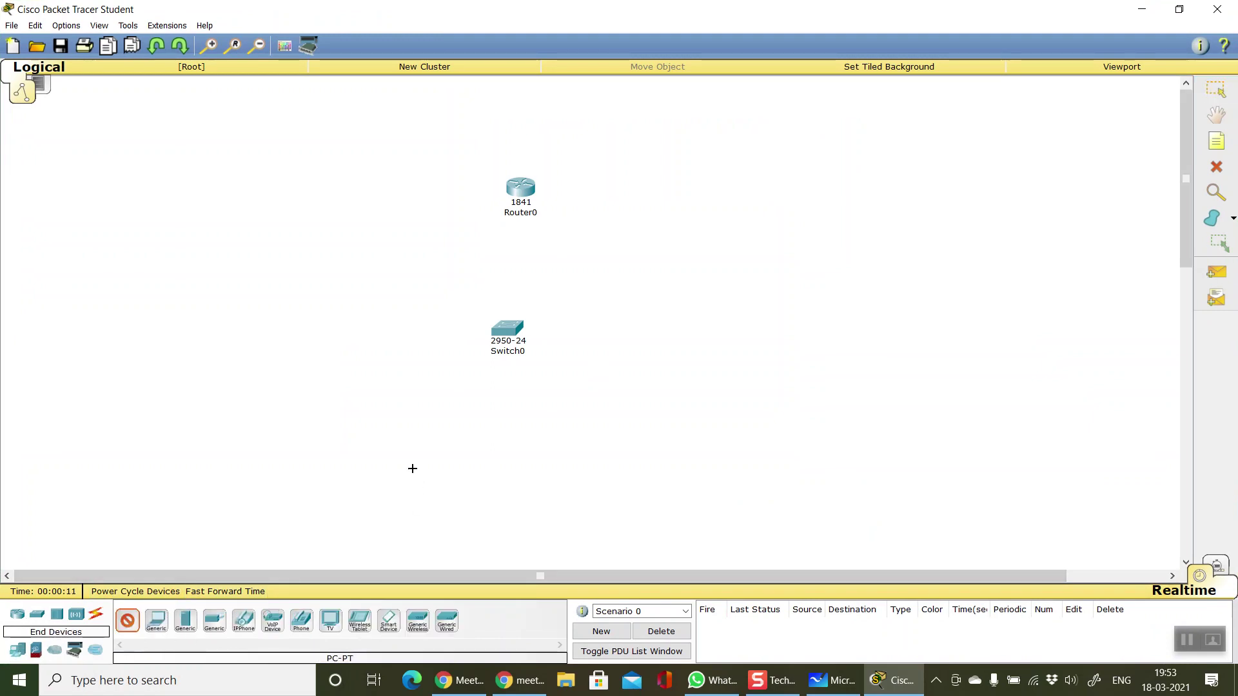
left_click(411, 468)
left_click(127, 620)
left_click(579, 475)
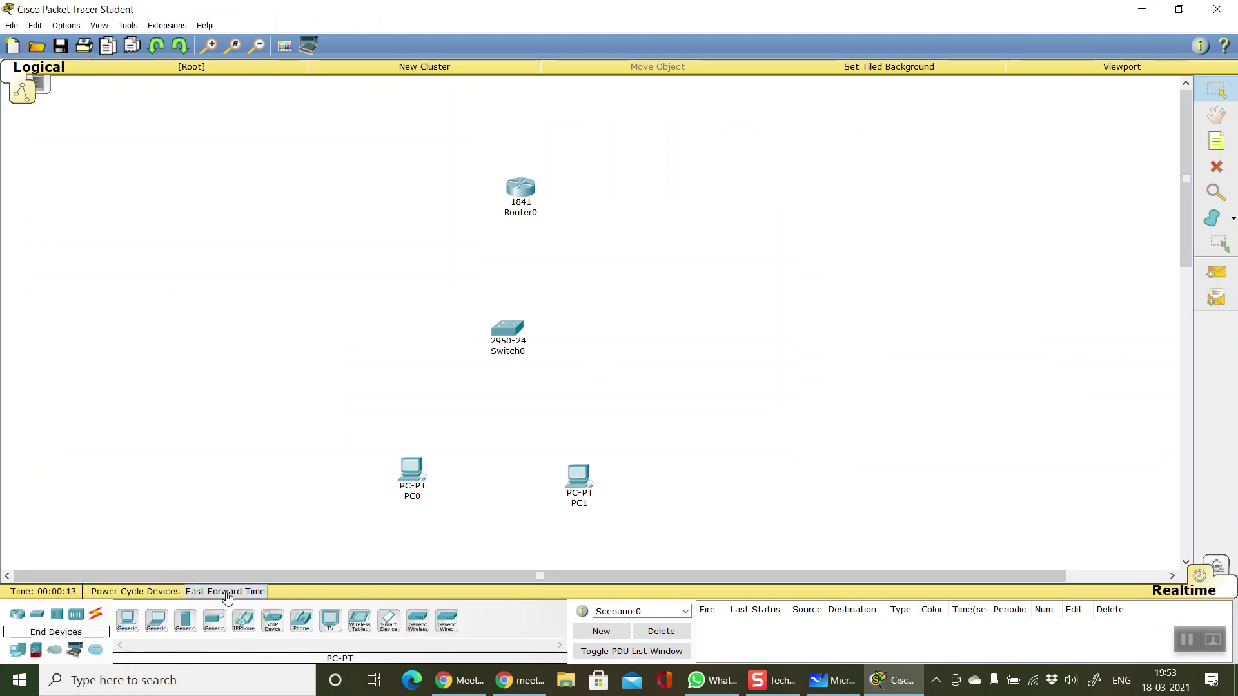
left_click(771, 507)
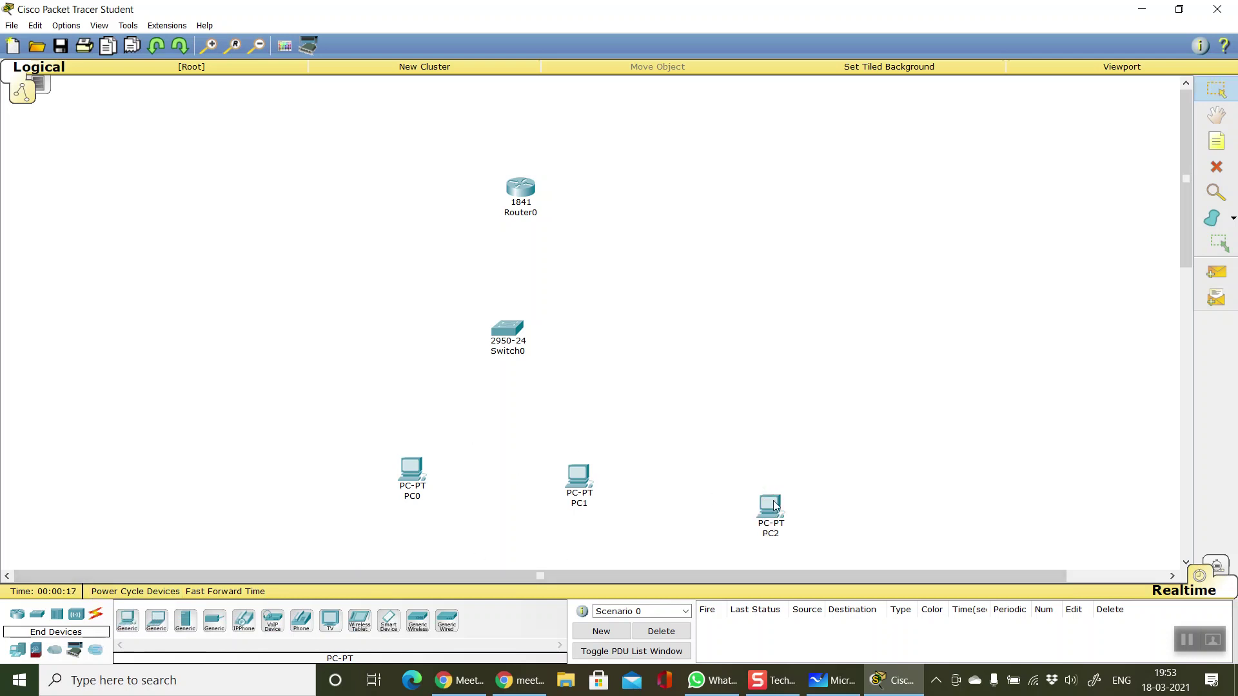
left_click_drag(770, 506, 758, 478)
Connect the router to the switch with an automatically chosen cable and align the switch beneath the router
left_click(103, 618)
left_click(127, 620)
left_click(520, 189)
left_click(507, 327)
left_click_drag(508, 333, 515, 330)
Cable the switch to PC0, PC1 and PC2 using the automatic connection type
left_click(127, 620)
left_click(512, 334)
left_click(413, 469)
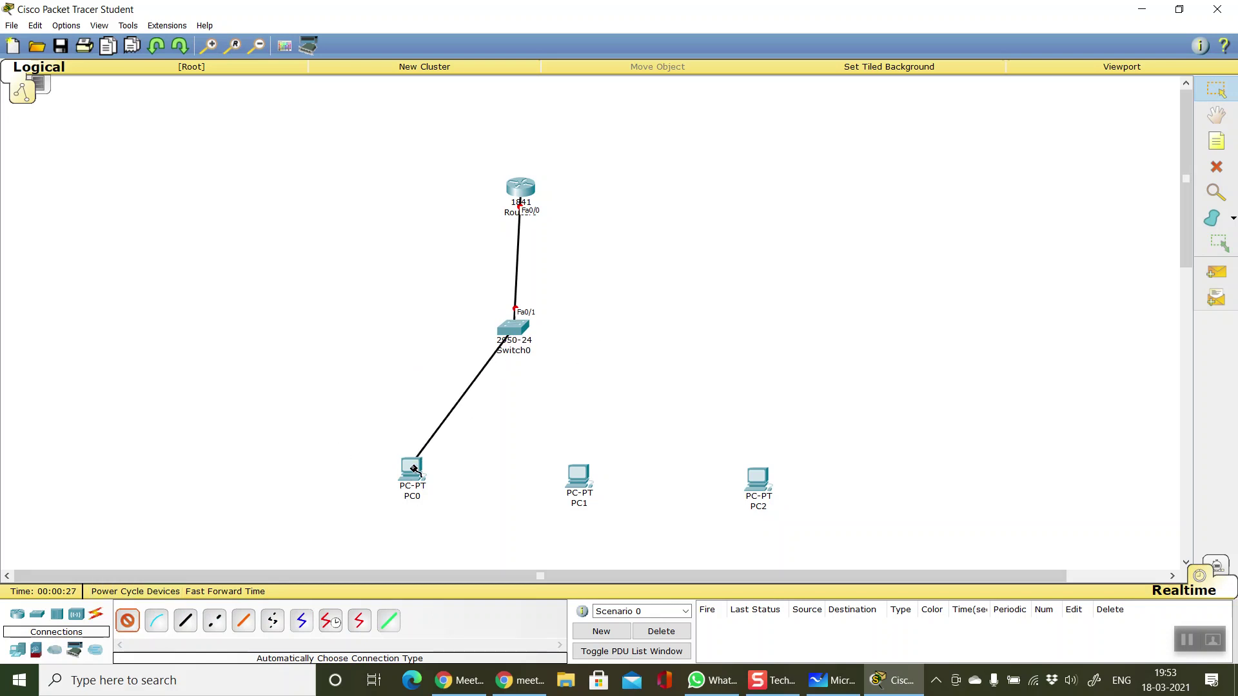
left_click(520, 328)
left_click(579, 476)
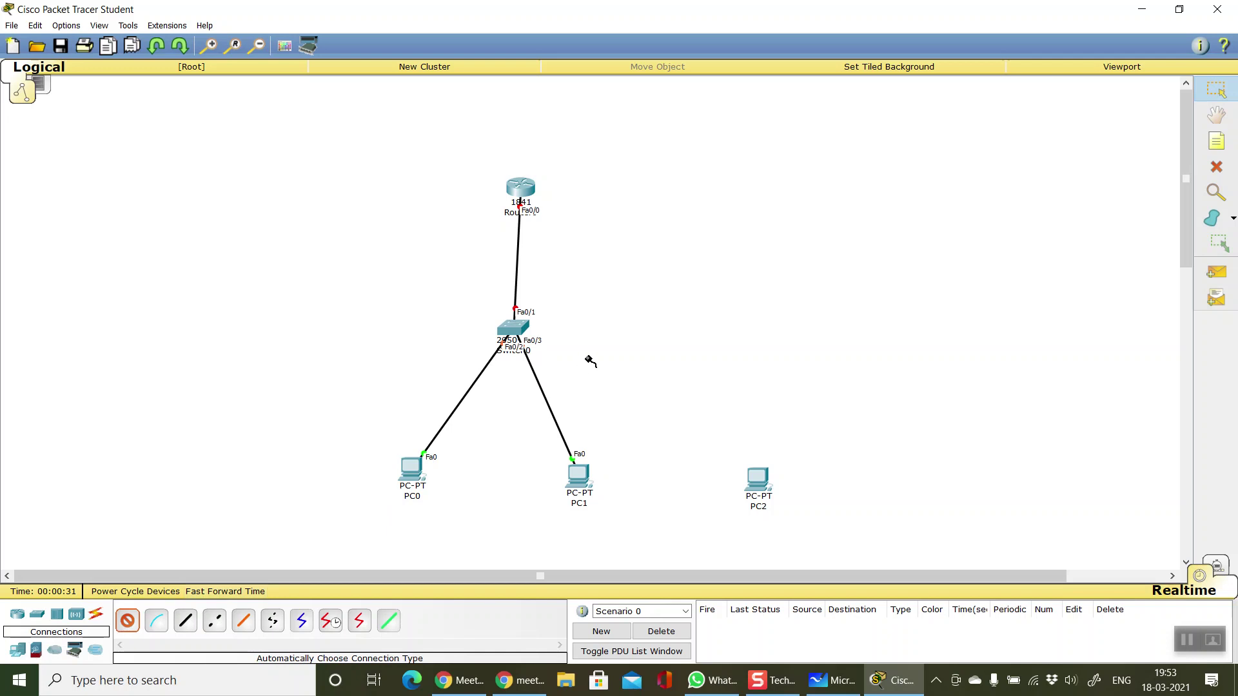
left_click(519, 328)
left_click(760, 484)
Shift PC0 and PC1 away from PC2 so the three PCs spread out evenly below the switch
left_click(763, 490)
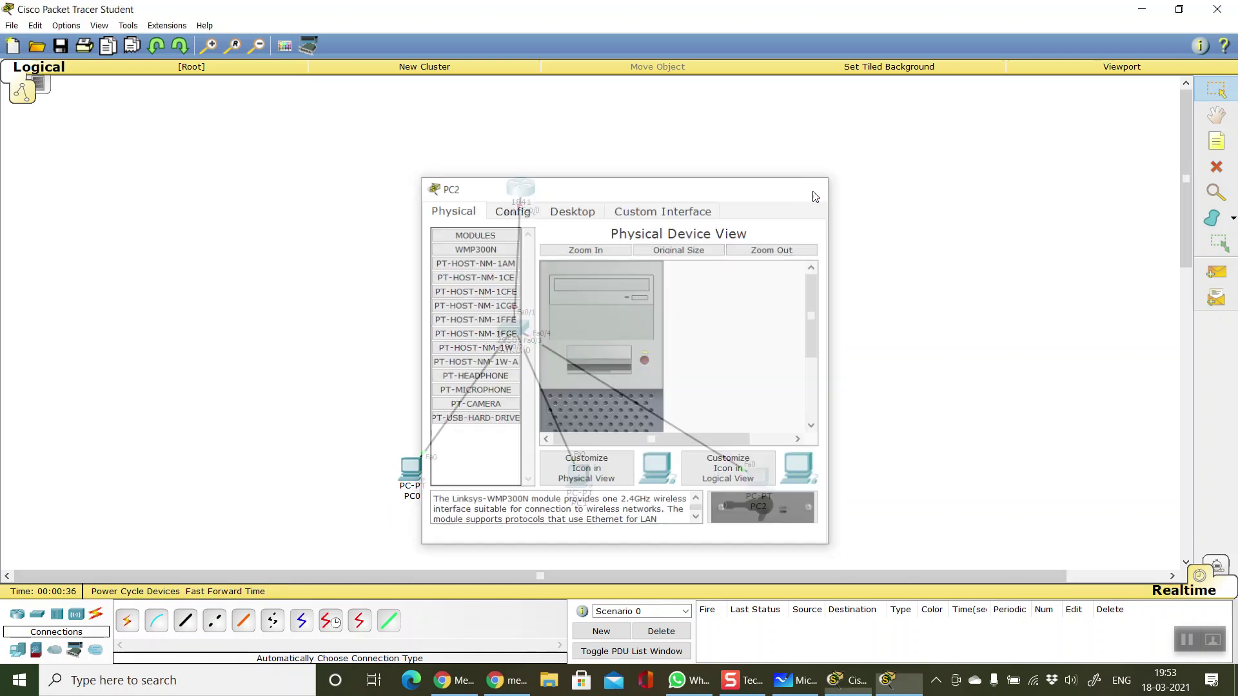
left_click_drag(414, 479, 328, 459)
left_click_drag(583, 492, 521, 496)
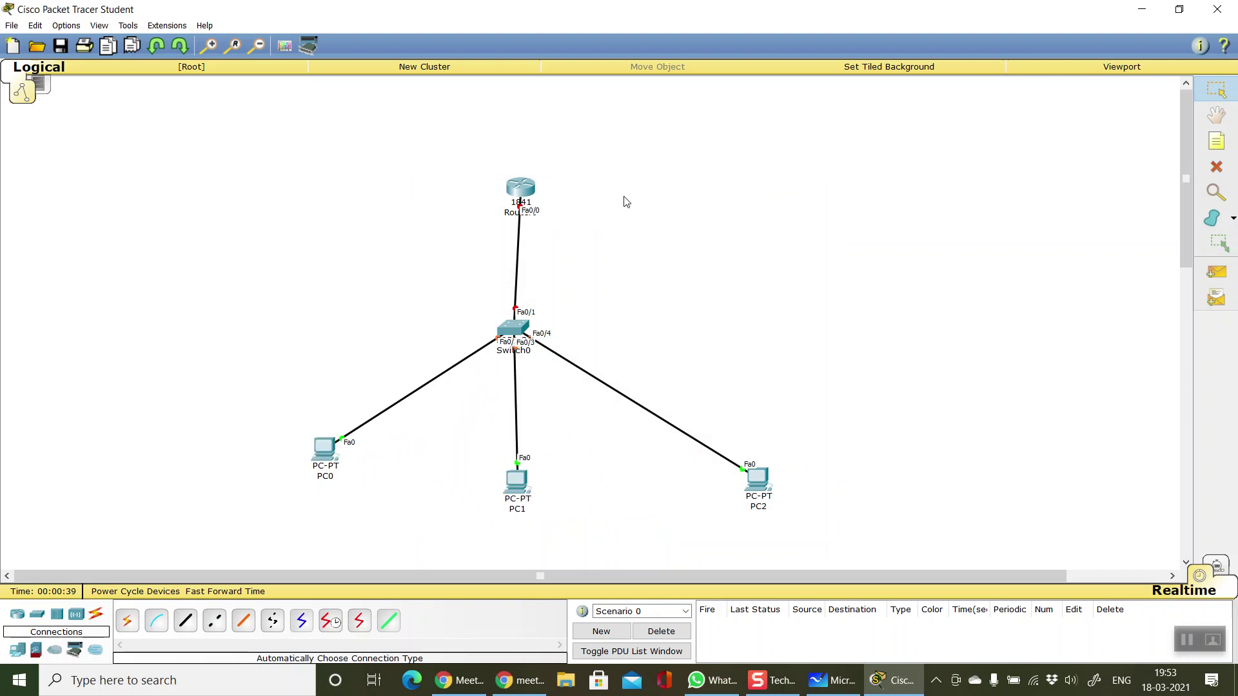
Open Router0's command line in a maximized window and decline the initial configuration dialog
mouse_move(531, 188)
left_click(526, 189)
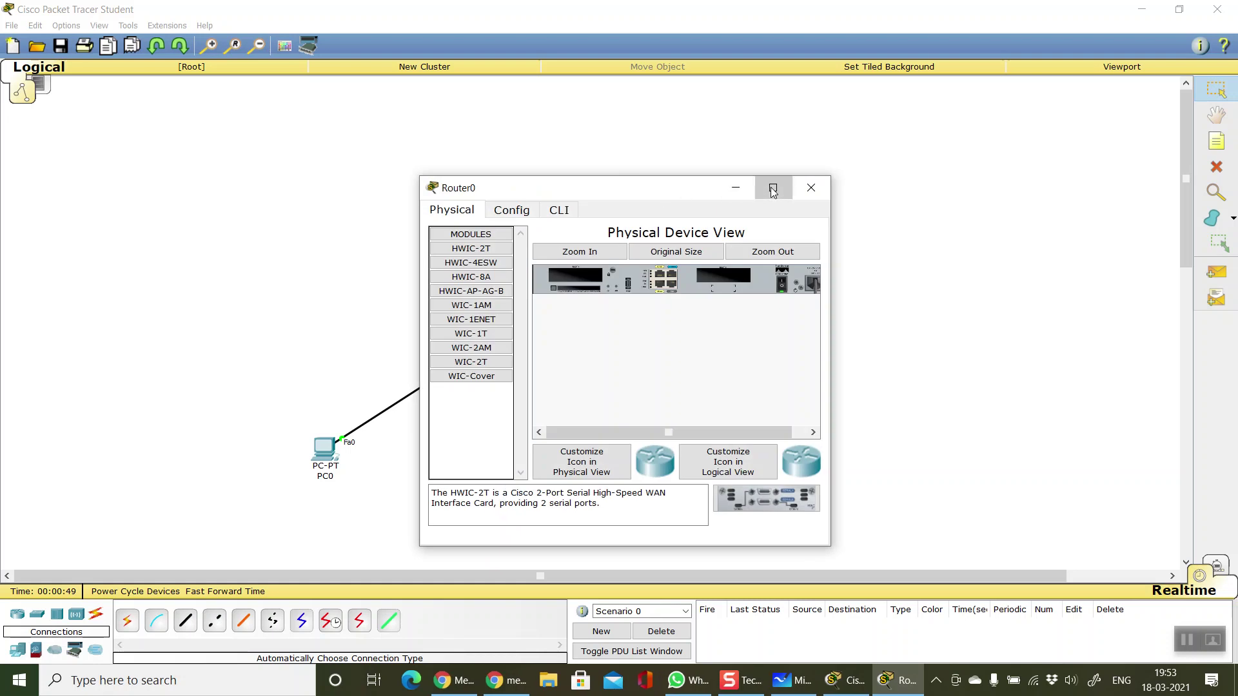
left_click(773, 188)
left_click(140, 29)
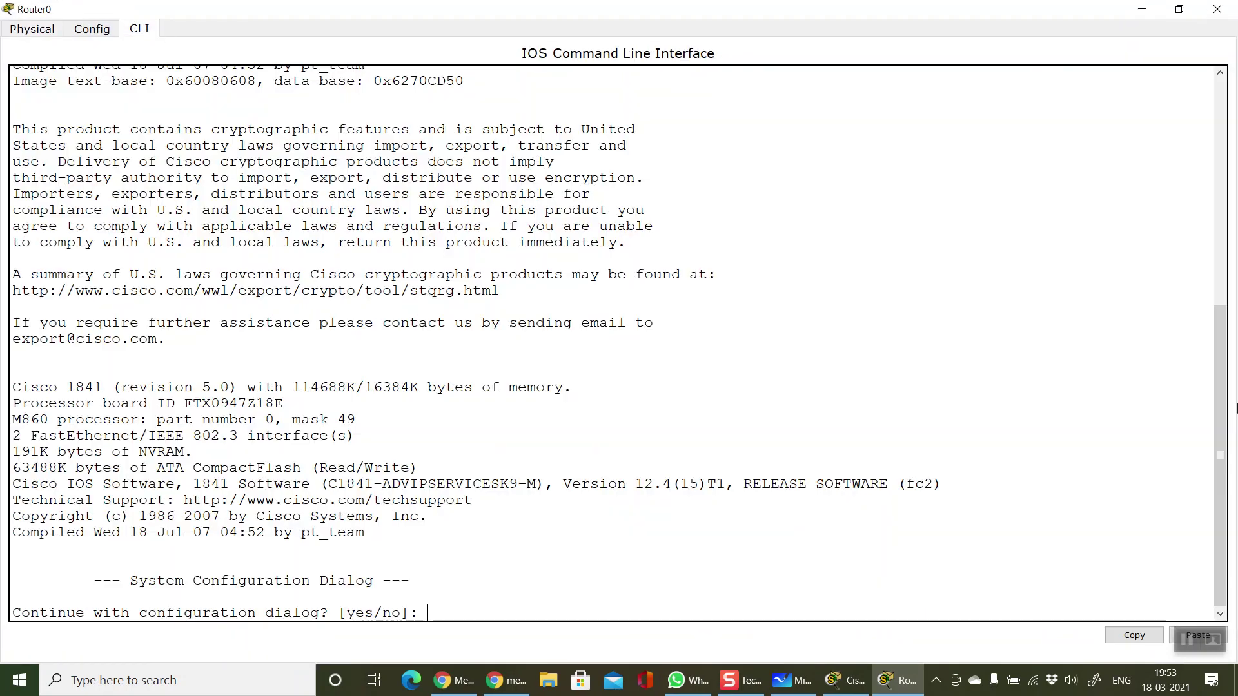
type("n")
key("Return")
key("Return")
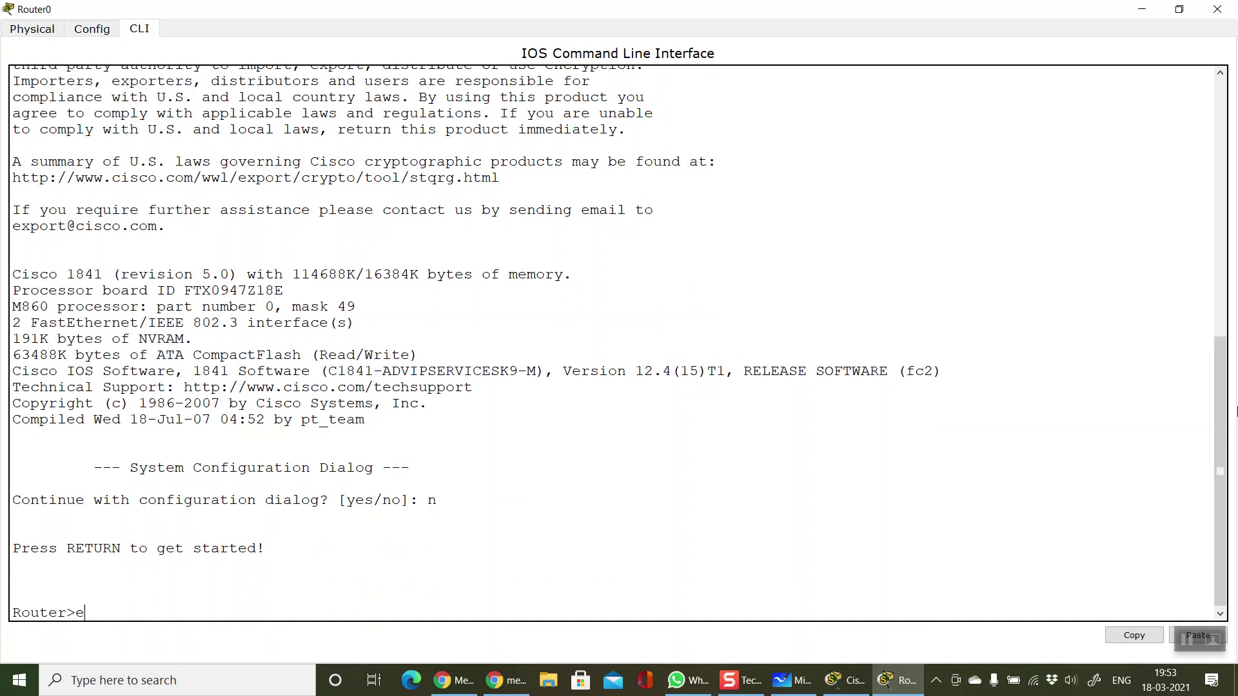
Enter privileged mode and global configuration mode on the router with "en" and "conf t"
type("en")
key("Return")
type("conf t")
key("Return")
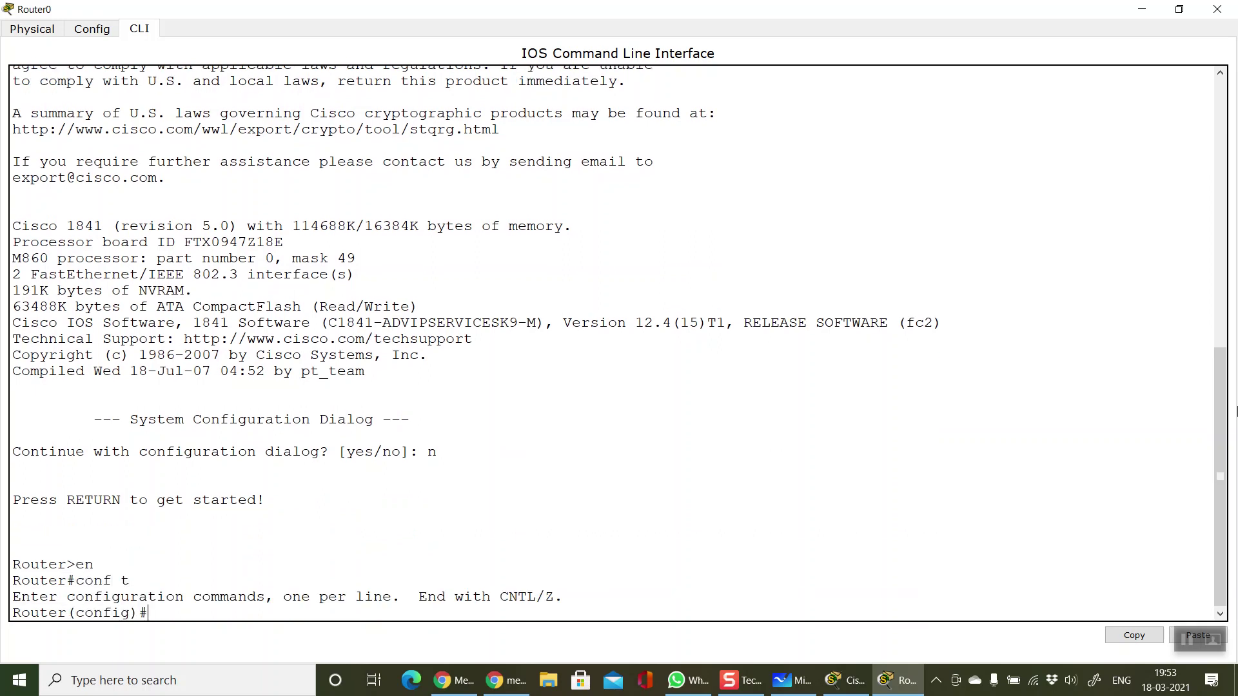
Assign IP address 192.168.1.1 with mask 255.255.255.0 to the router's fastEthernet 0/0 interface
type("int f")
key("Tab")
type("0/0")
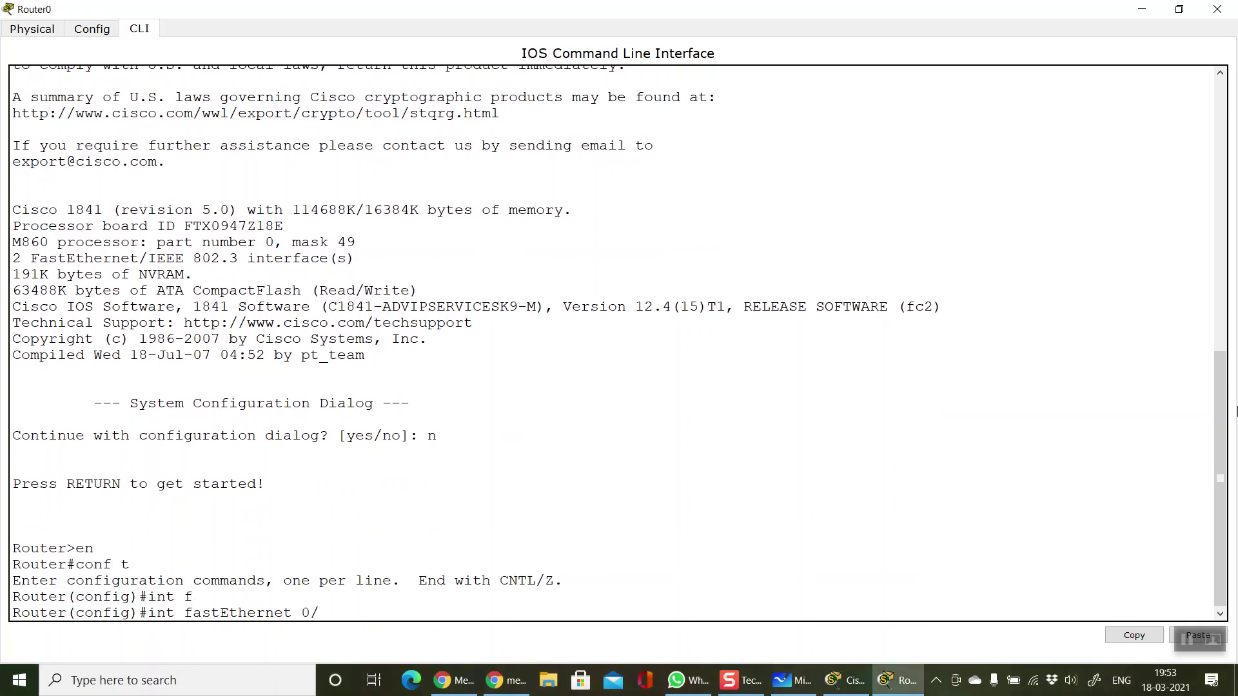
key("Return")
type("ip ad")
key("Tab")
type("192")
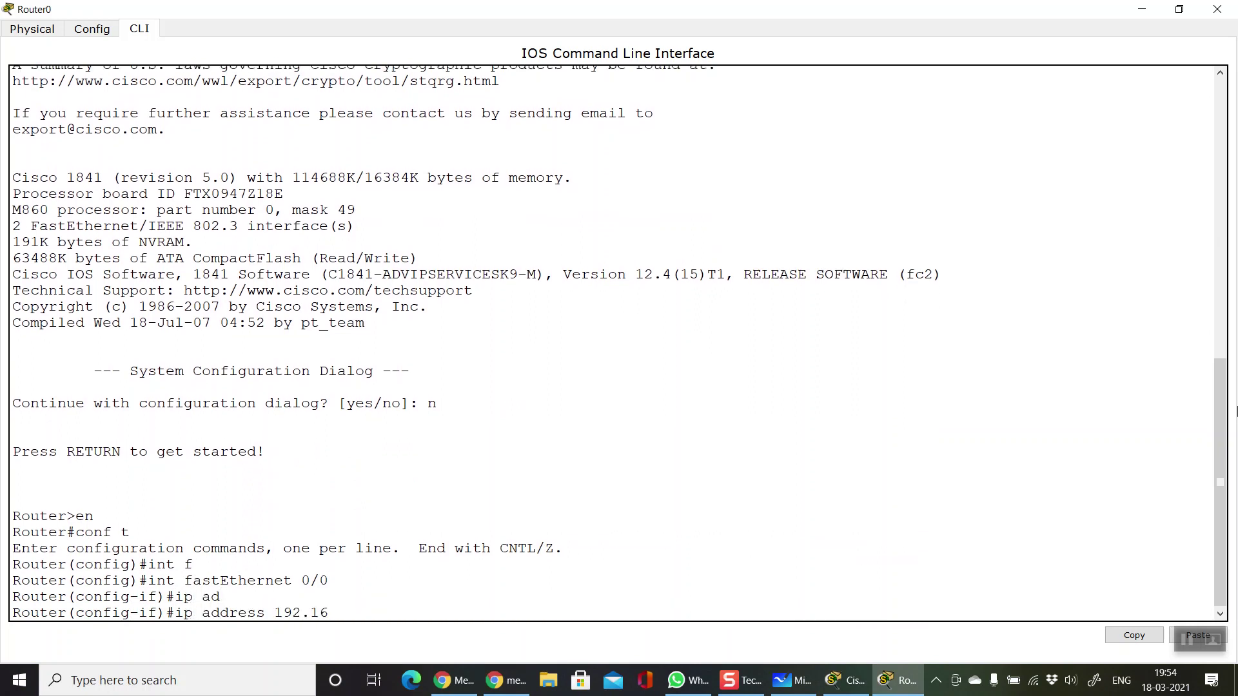
type(".168.1.1 255.255.255.0")
key("Return")
Enable the fastEthernet 0/0 interface with "no shutdown"
type("no ")
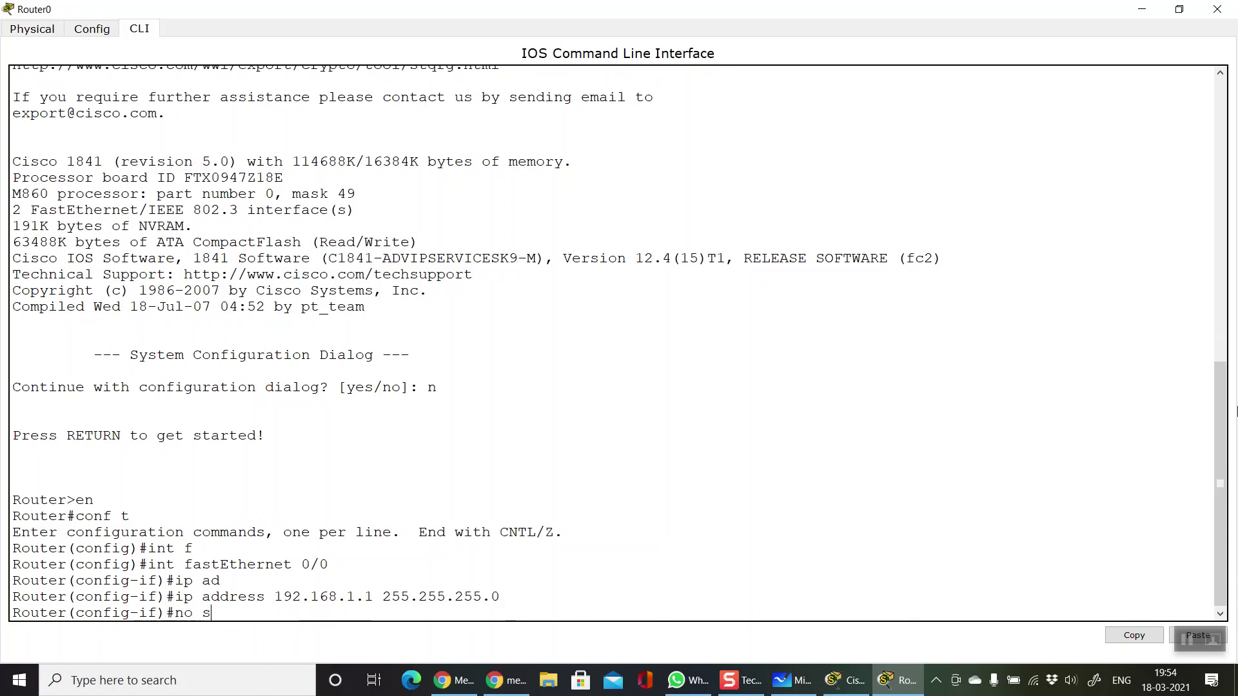
type("sh")
key("Tab")
key("Return")
key("Return")
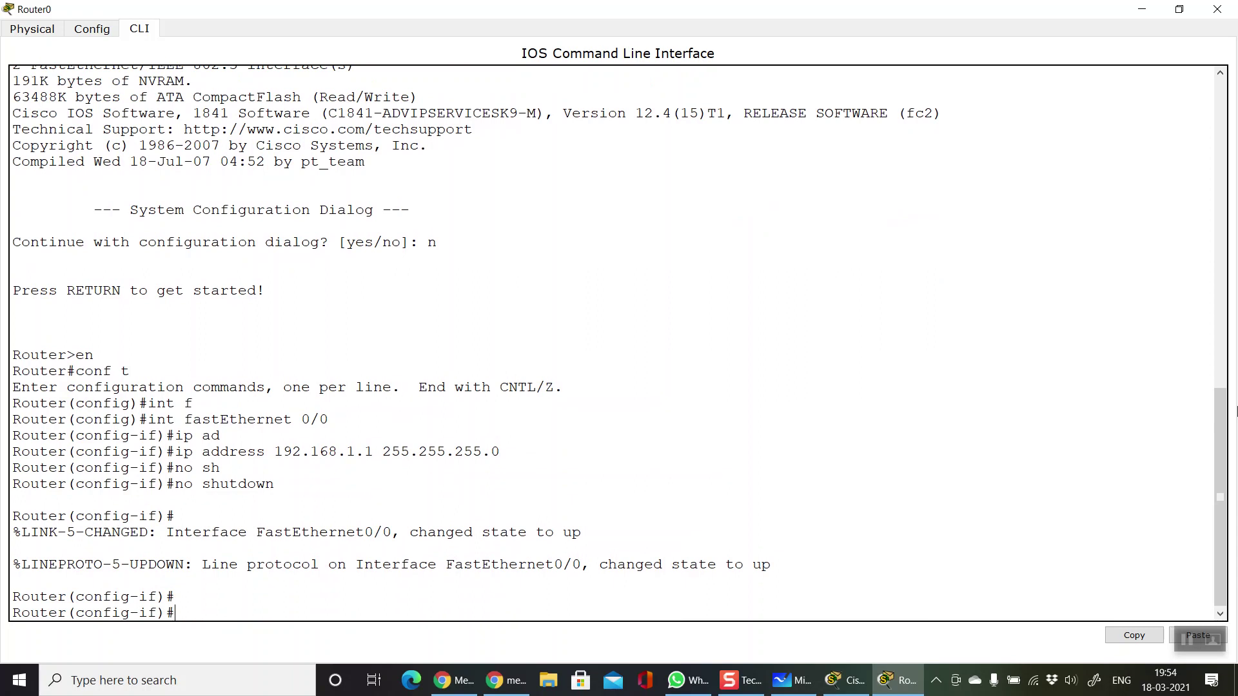
Return to privileged mode and list the router's interfaces with "sh ip int brief"
key("ctrl+z")
key("Return")
key("Return")
type("en")
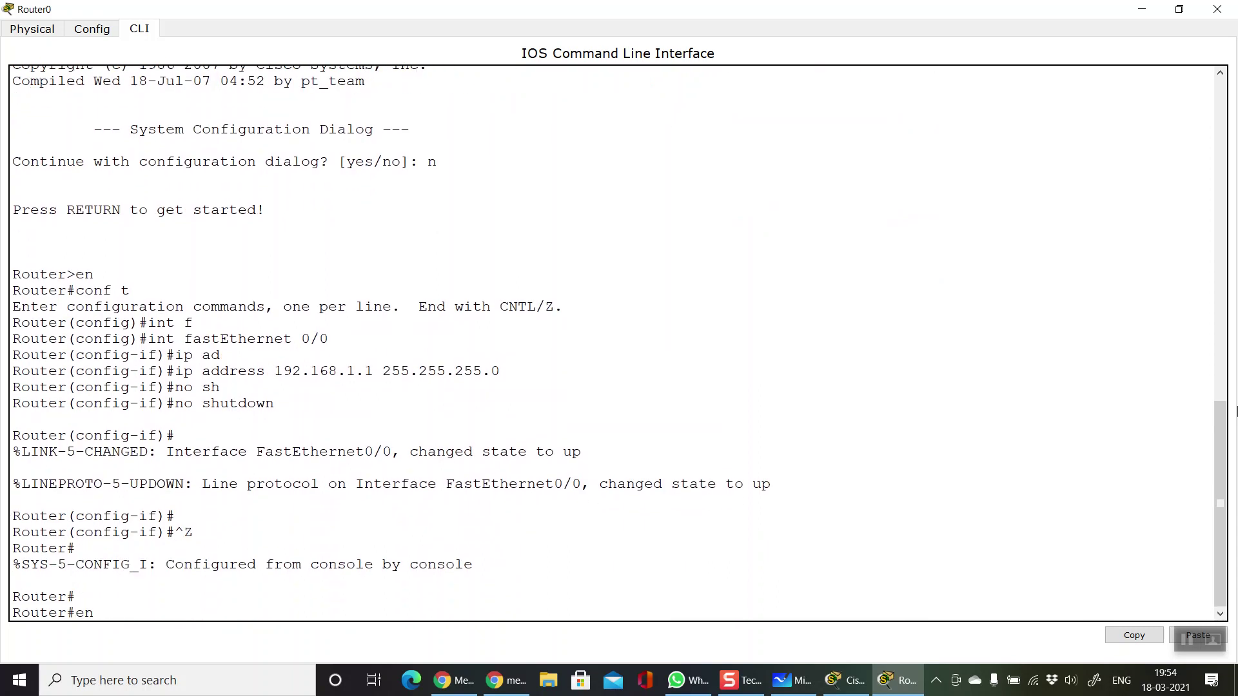
type("sh ip int broef")
key("Return")
key("Up")
key("BackSpace")
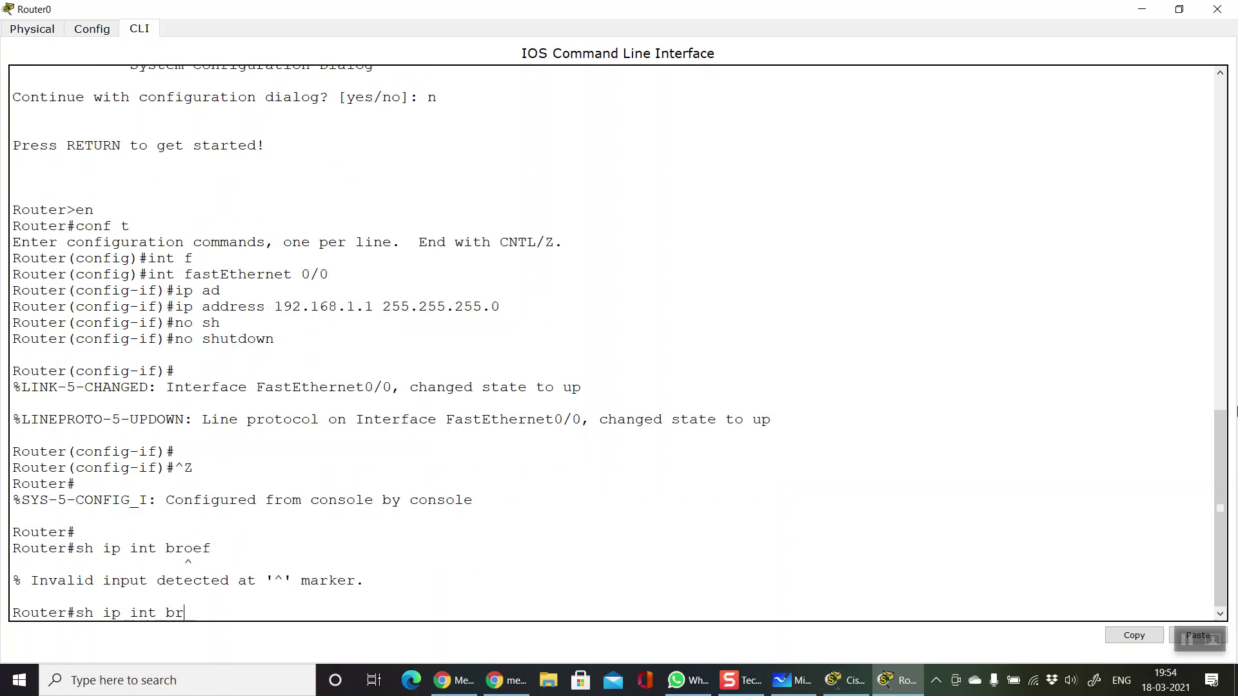
key("Return")
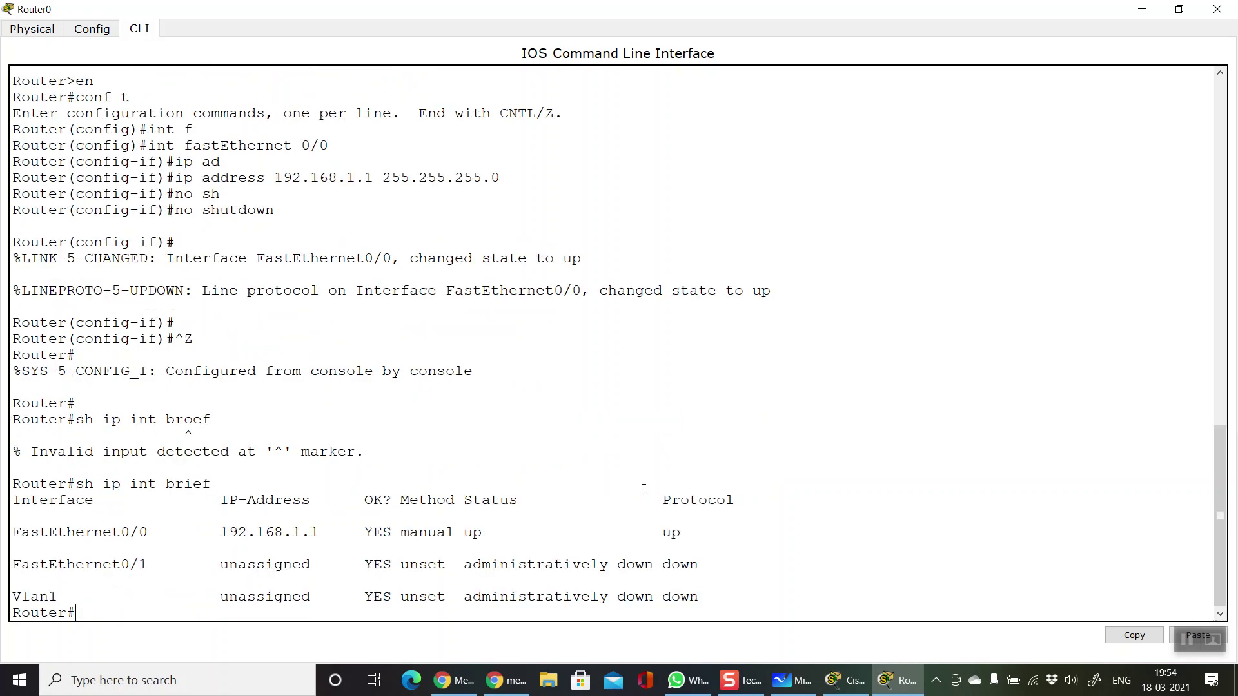
Highlight the FastEthernet0/0 row, including its status and protocol, and close the router window
left_click_drag(13, 532, 684, 544)
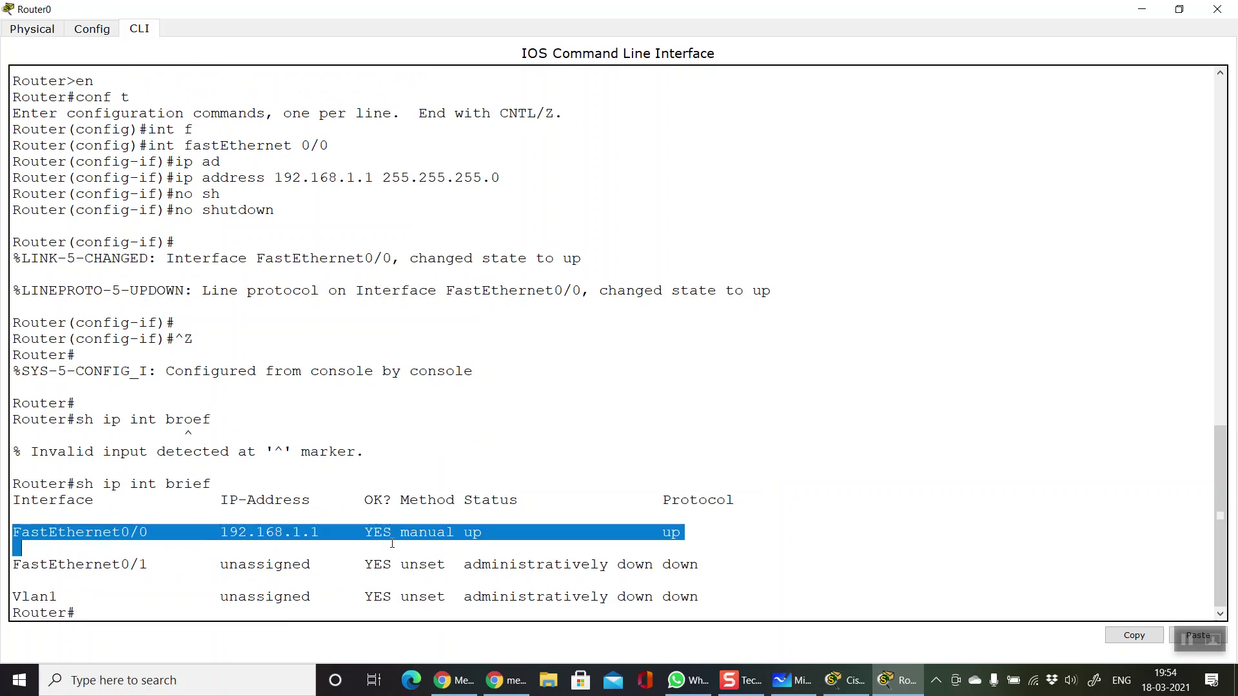
left_click(668, 535)
left_click_drag(492, 530, 365, 532)
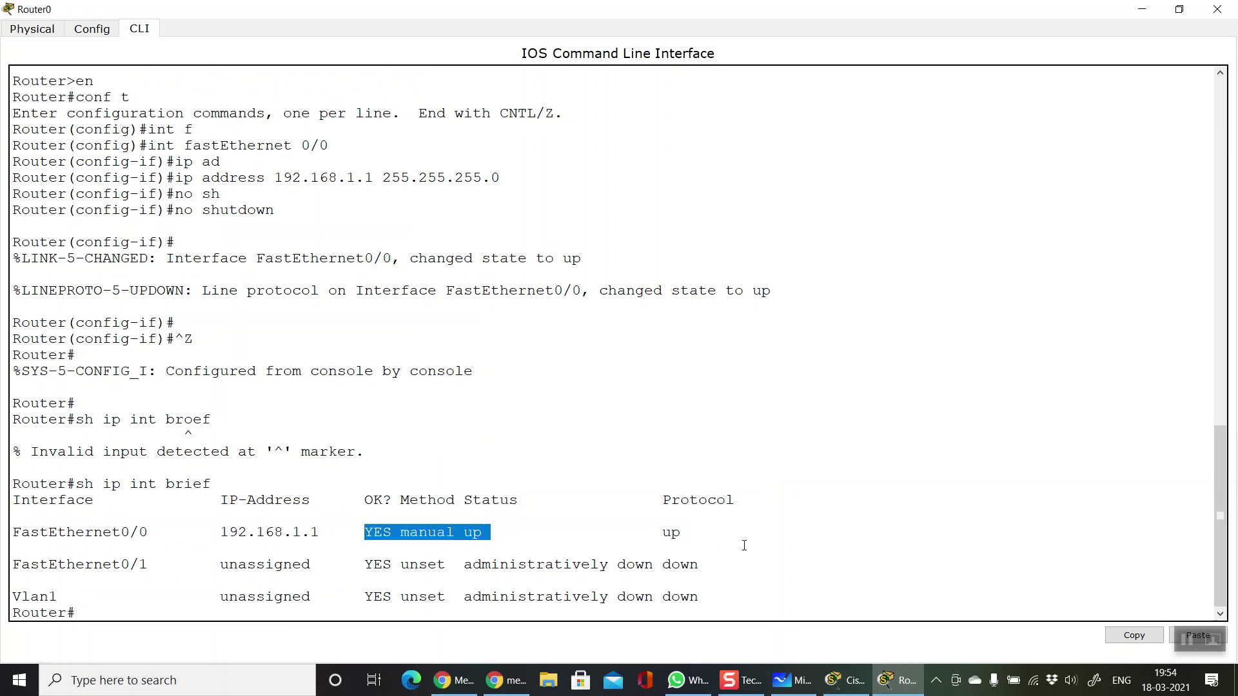
left_click_drag(682, 532, 625, 533)
left_click(683, 541)
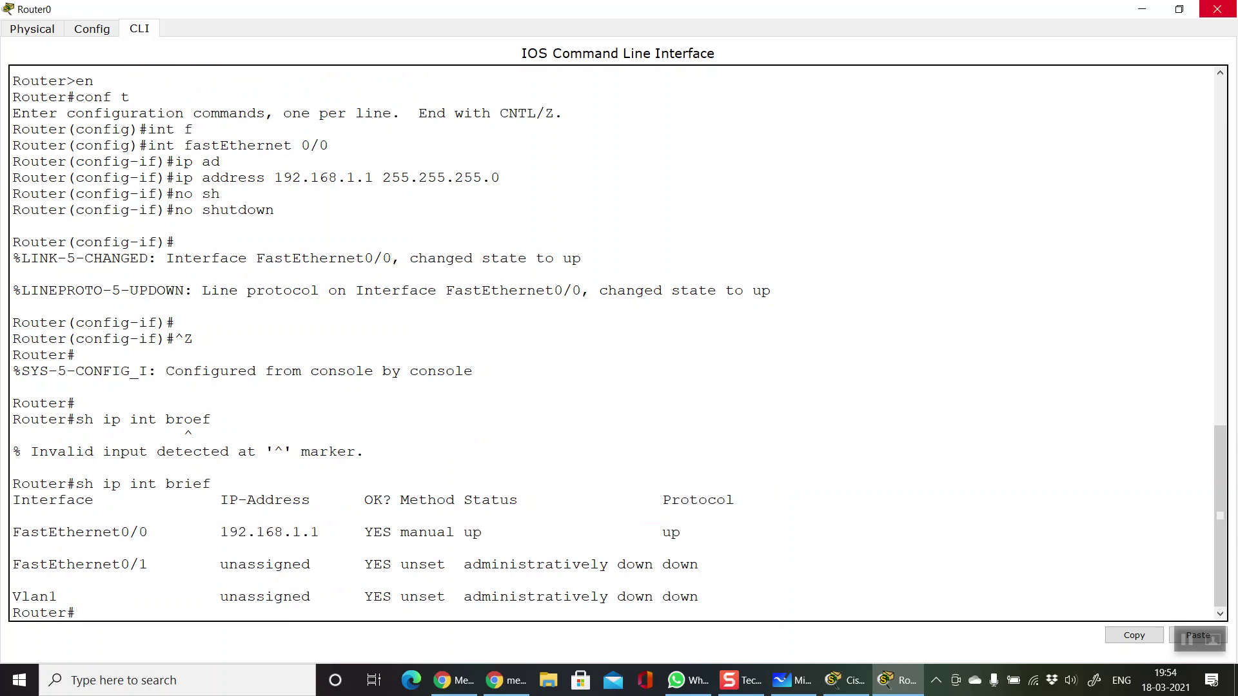
left_click(1217, 9)
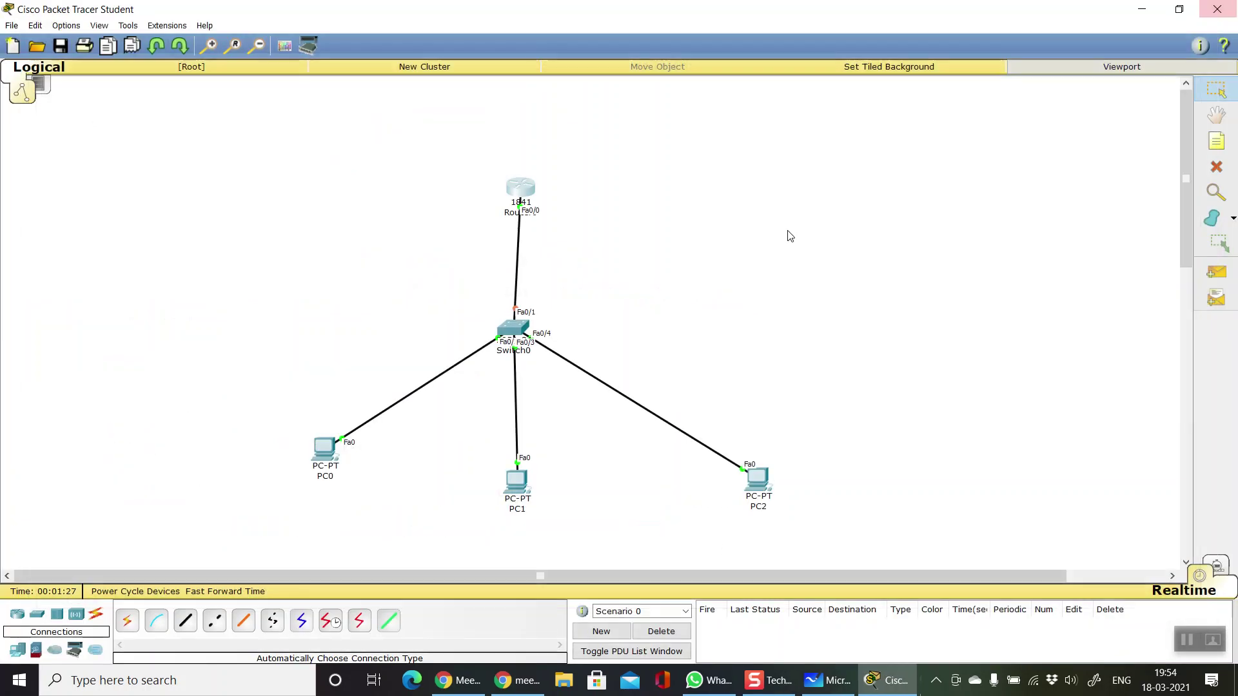
Reopen Router0's command line in a maximized window and enter global configuration mode with "conf t"
left_click_drag(521, 187, 512, 187)
left_click(514, 188)
double_click(626, 188)
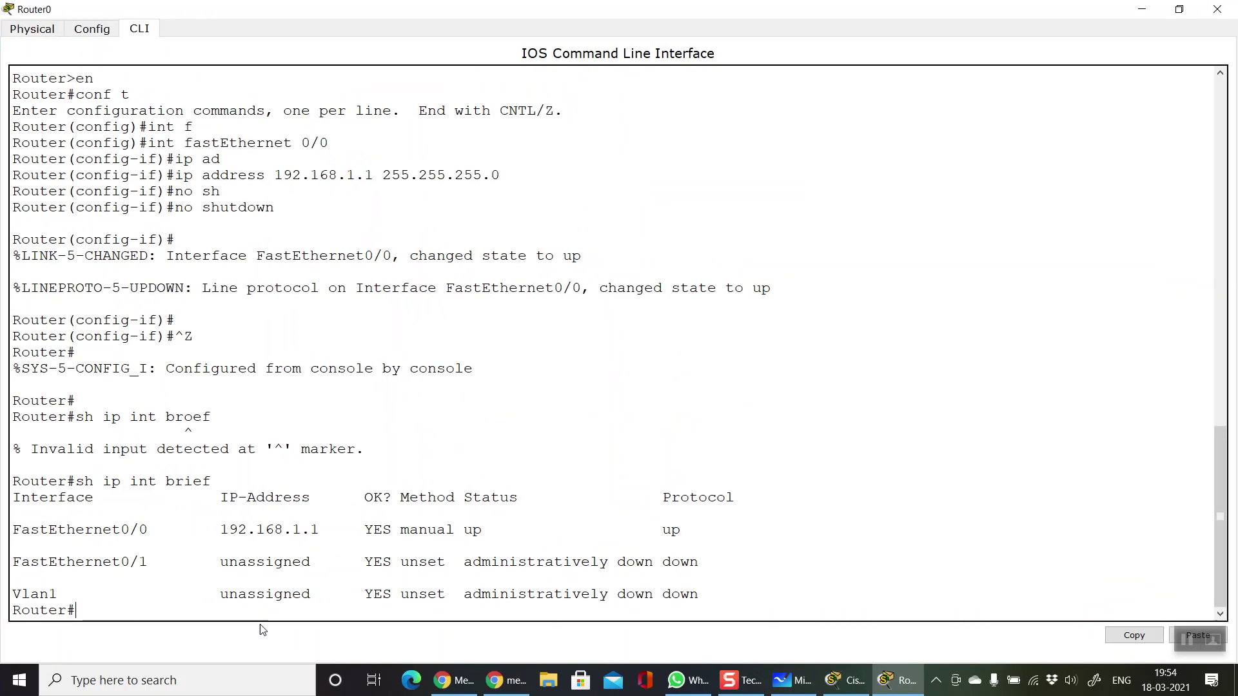
type("f t")
key("Return")
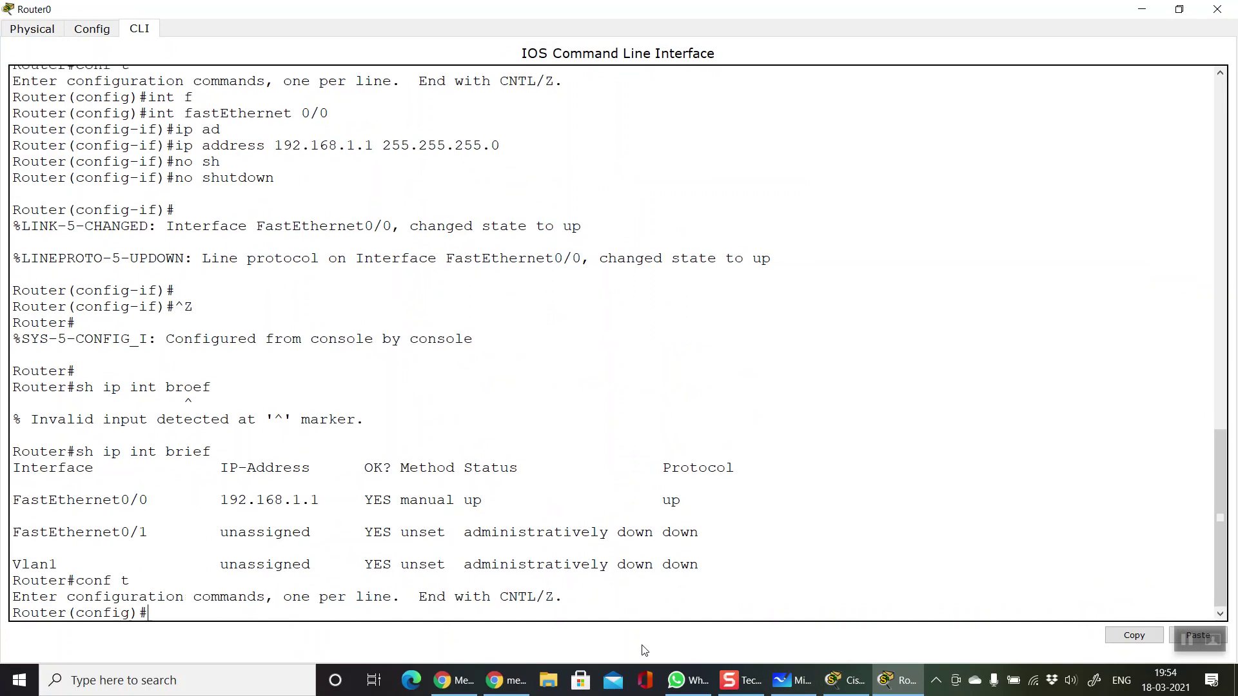
Create a DHCP pool named MYDHCP on the router, consulting the command help for the pool name argument
type("ip dhc")
key("Tab")
type("po")
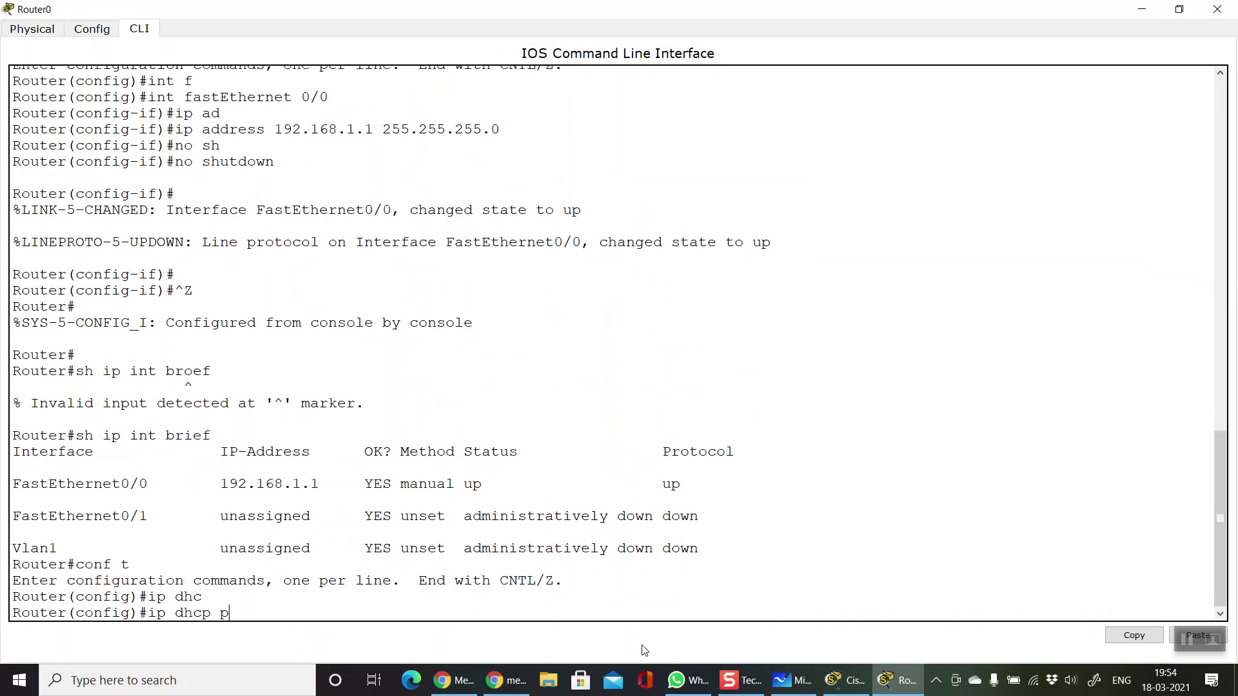
key("Tab")
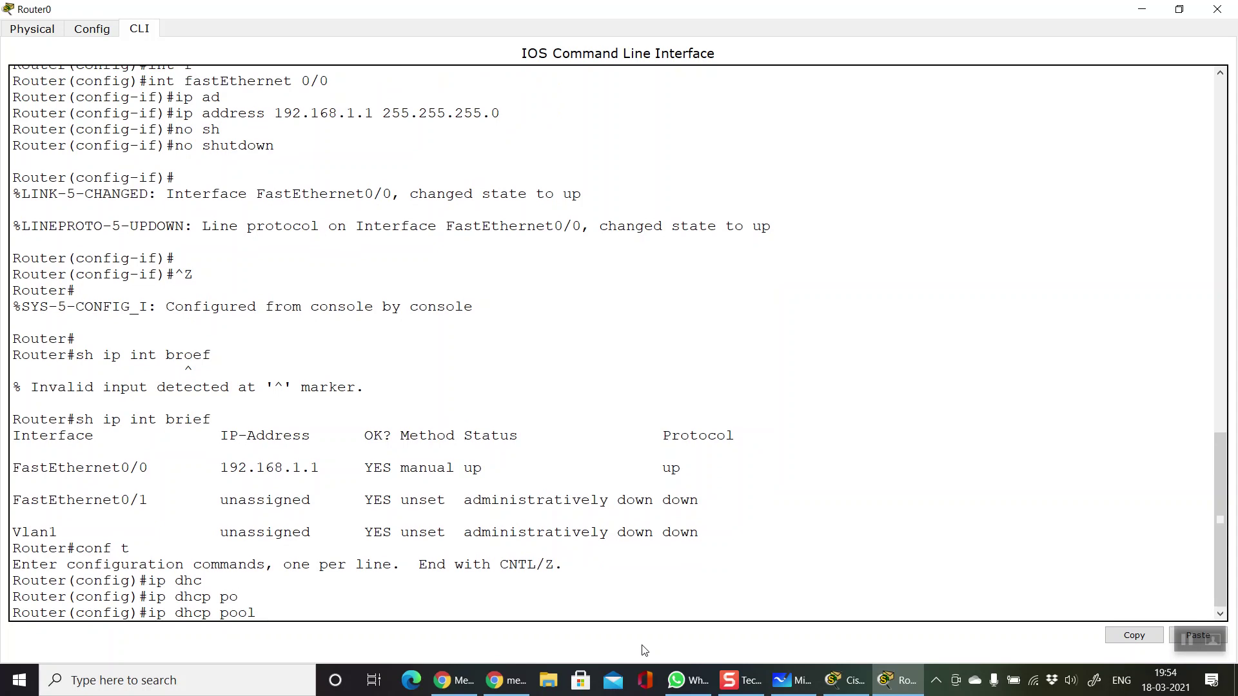
type("?")
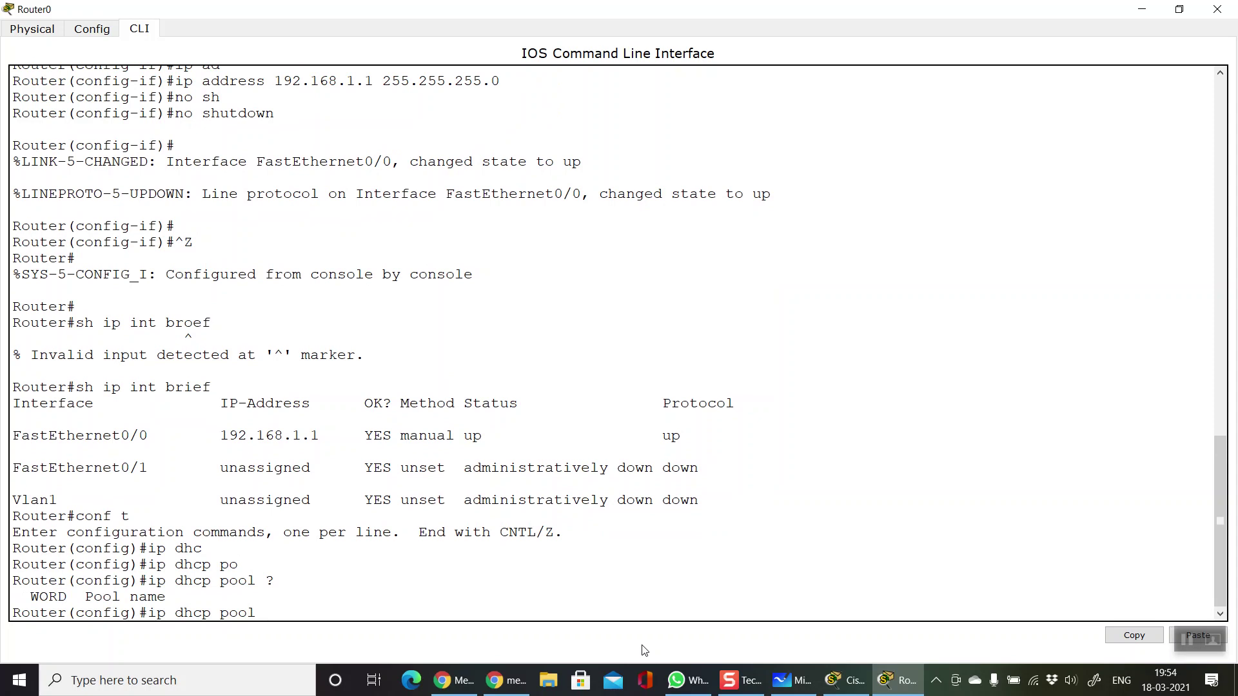
type("MYDHCP")
key("Return")
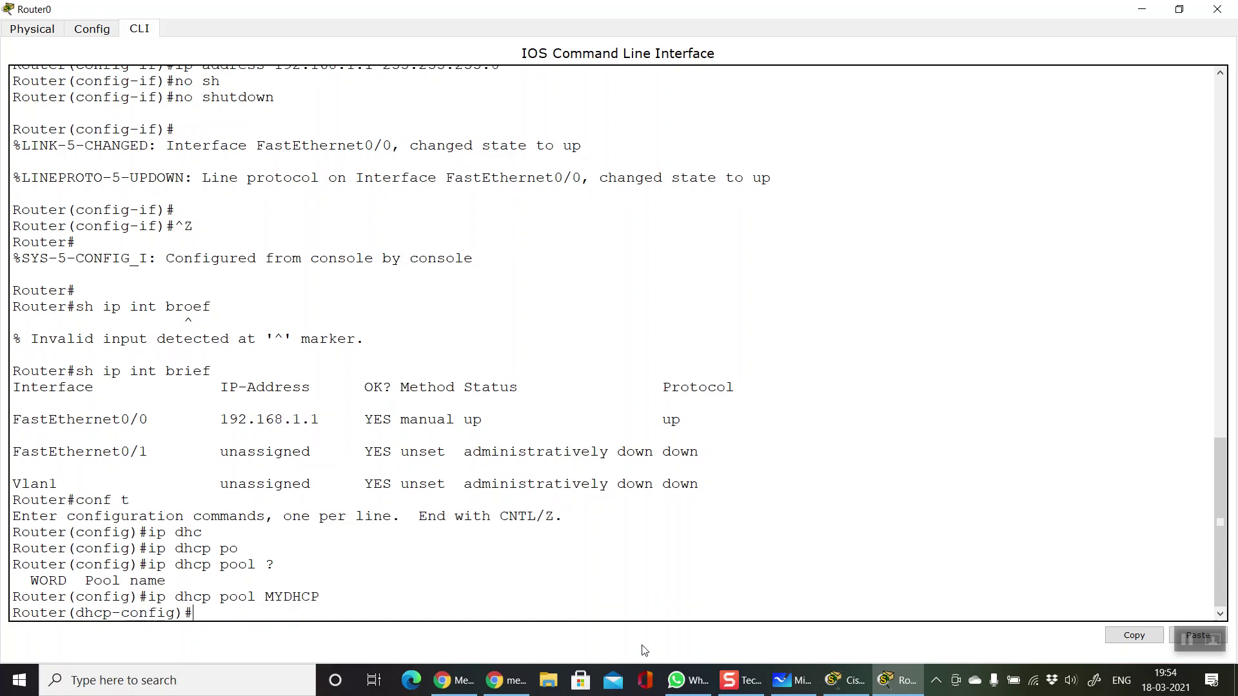
Assign network 192.168.1.0 with mask 255.255.255.0 to the MYDHCP pool, consulting the command help for the pool options and mask argument
type("?")
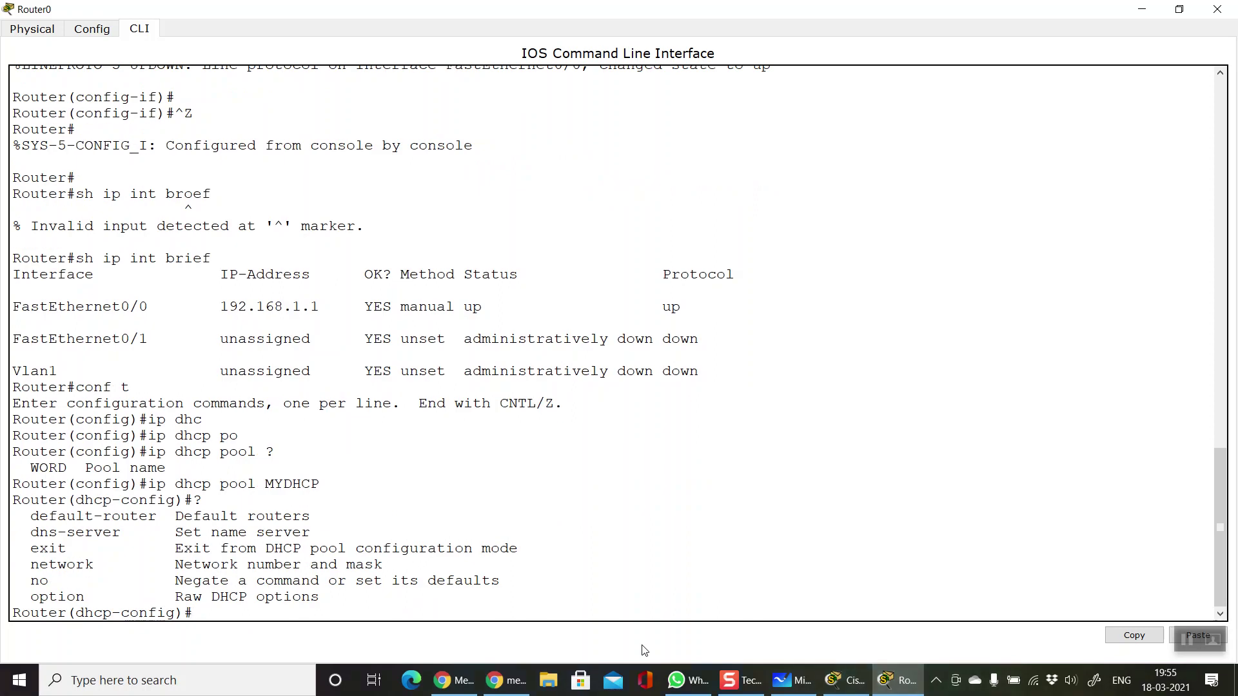
type("net")
key("Tab")
type("192.168")
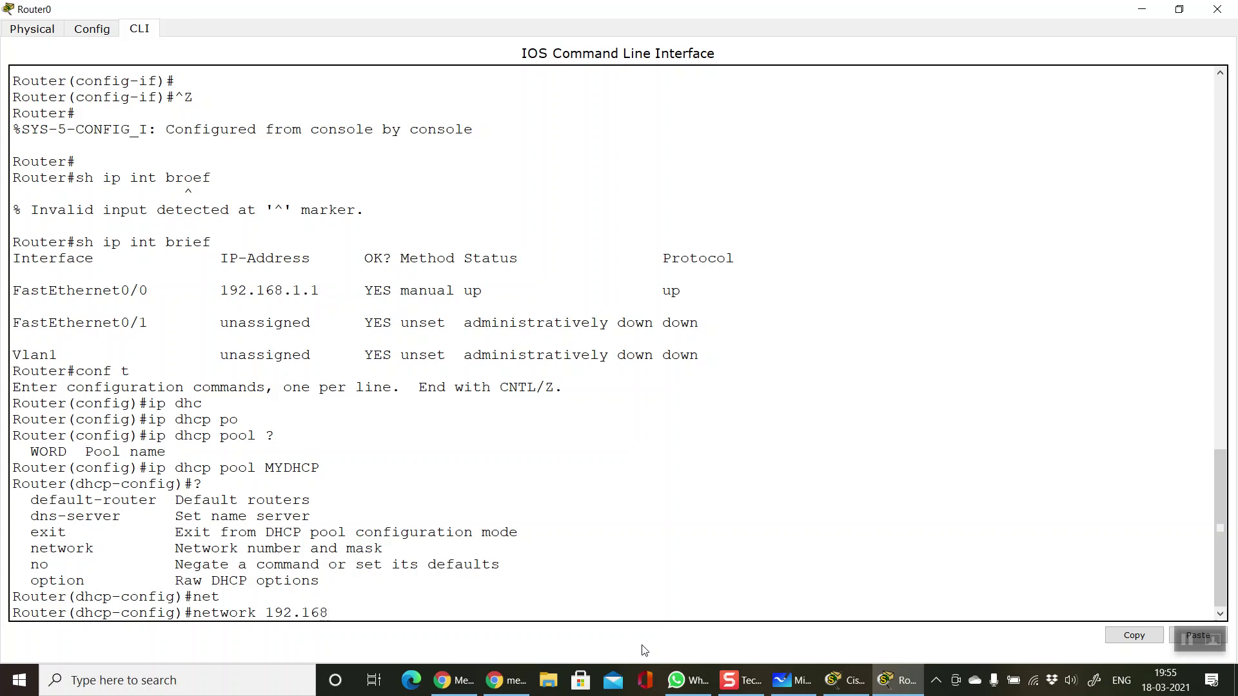
type(".1.0 ?")
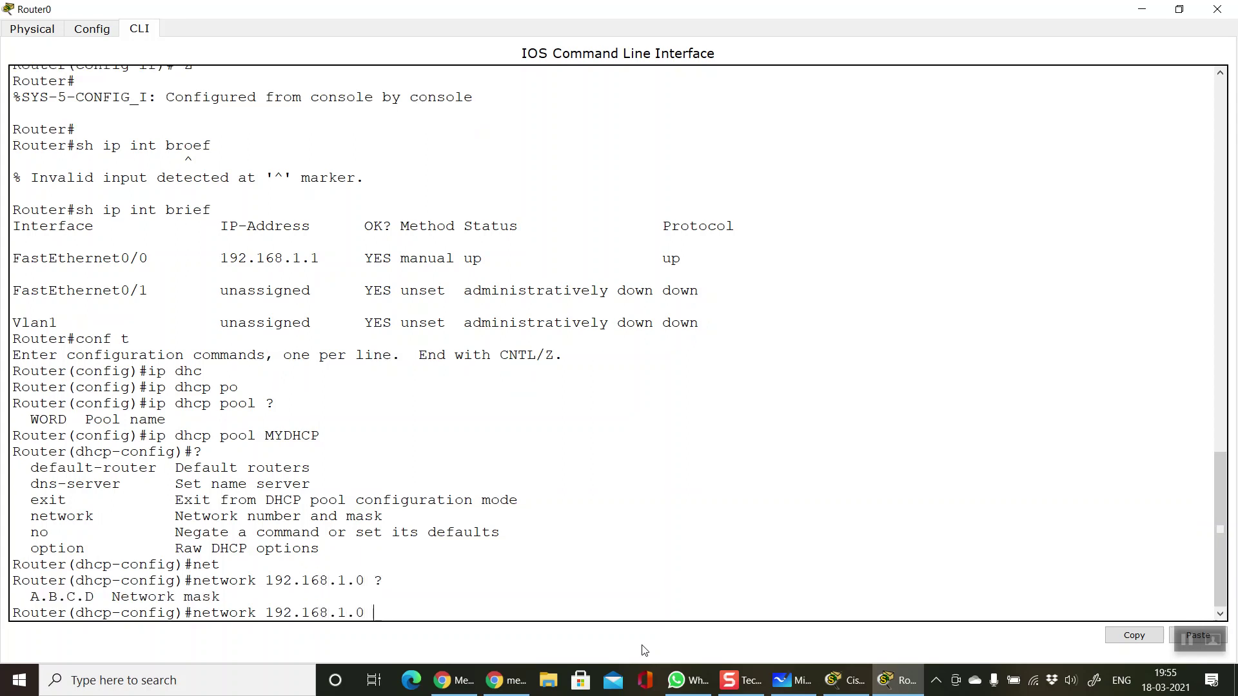
type("255.255.255.0")
key("Return")
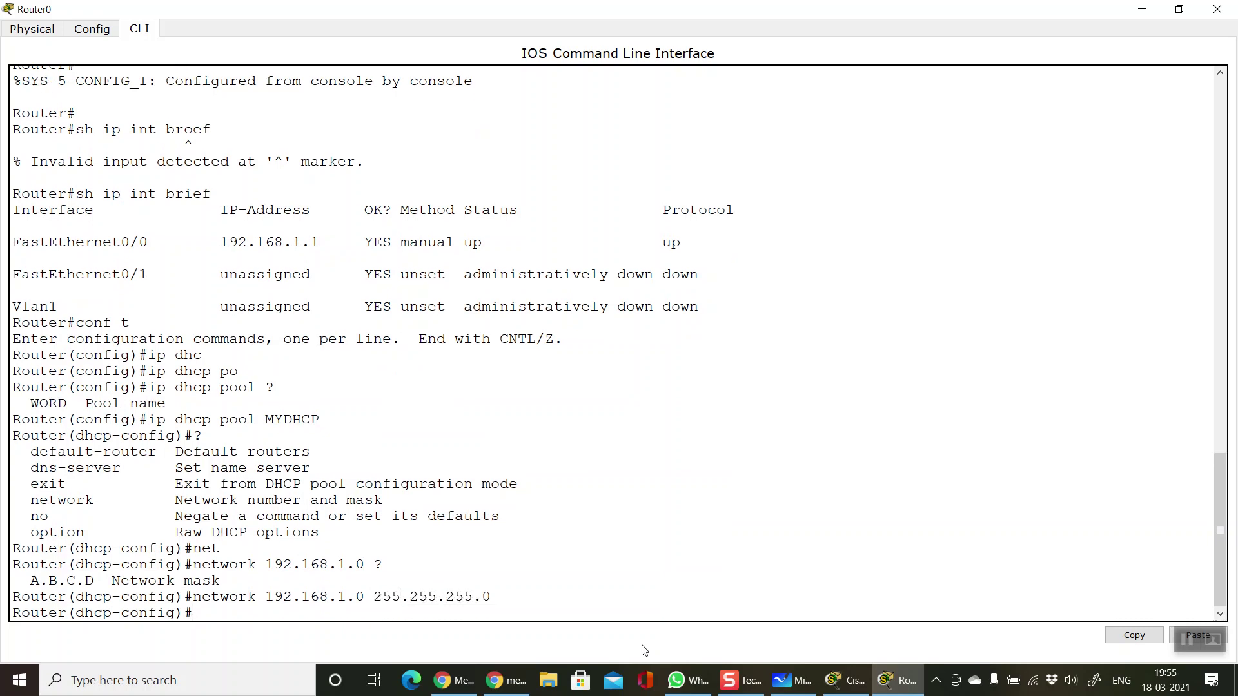
Set the pool's default router to 192.168.1.1, checking the command help for available options and further arguments
type("?")
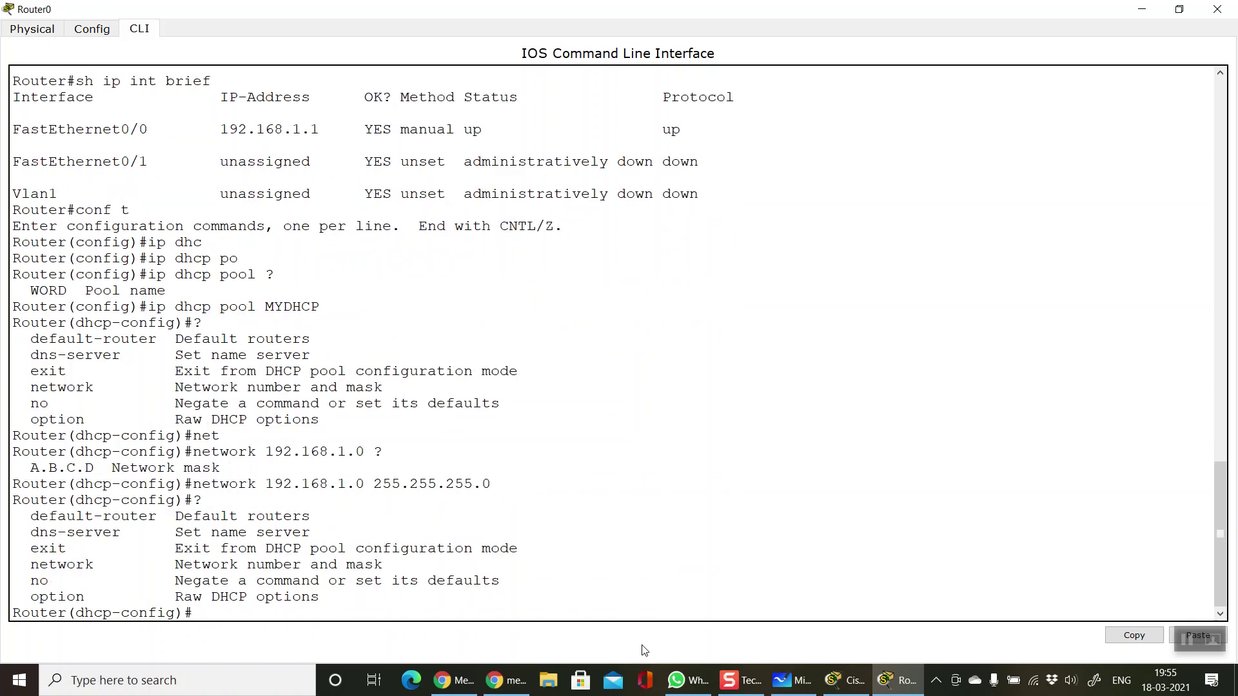
type("def")
key("Tab")
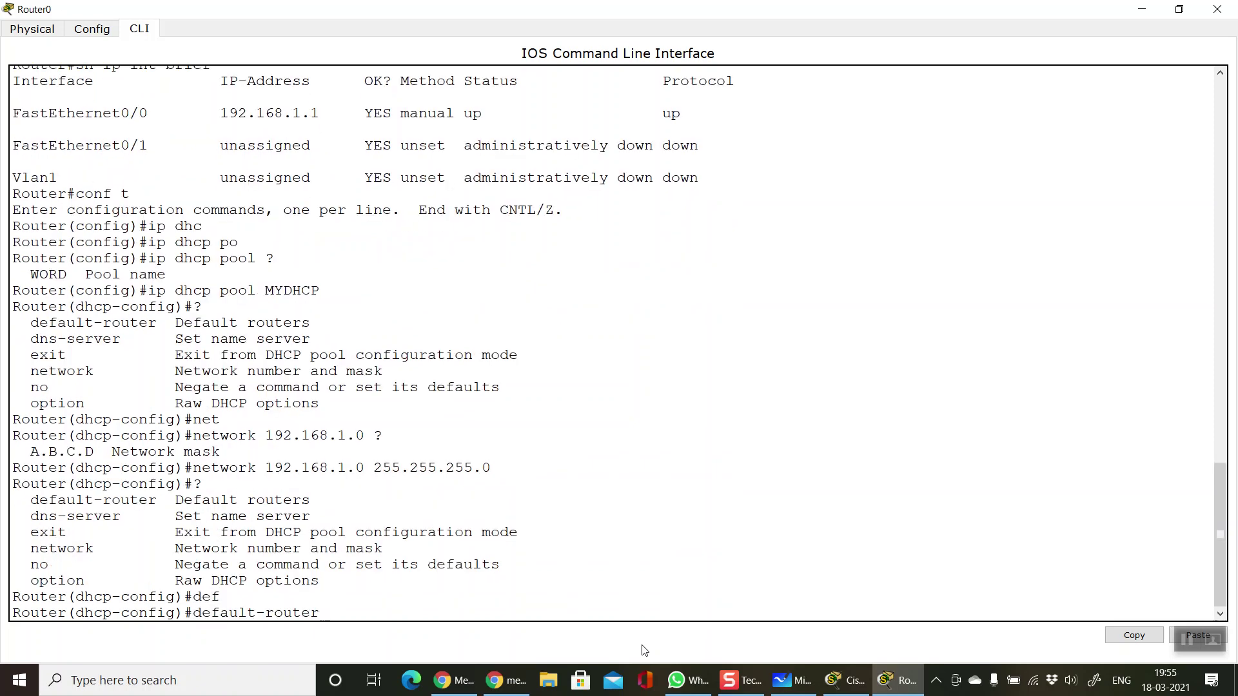
type("192.168.1.1 /?")
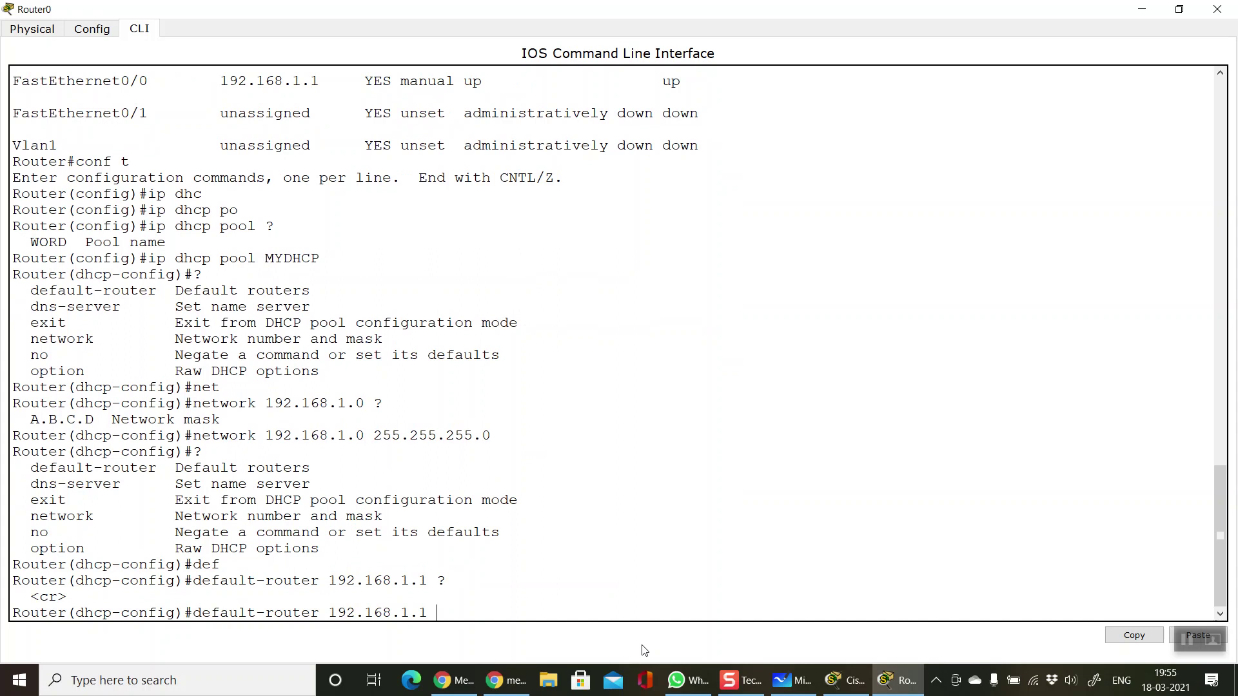
key("Return")
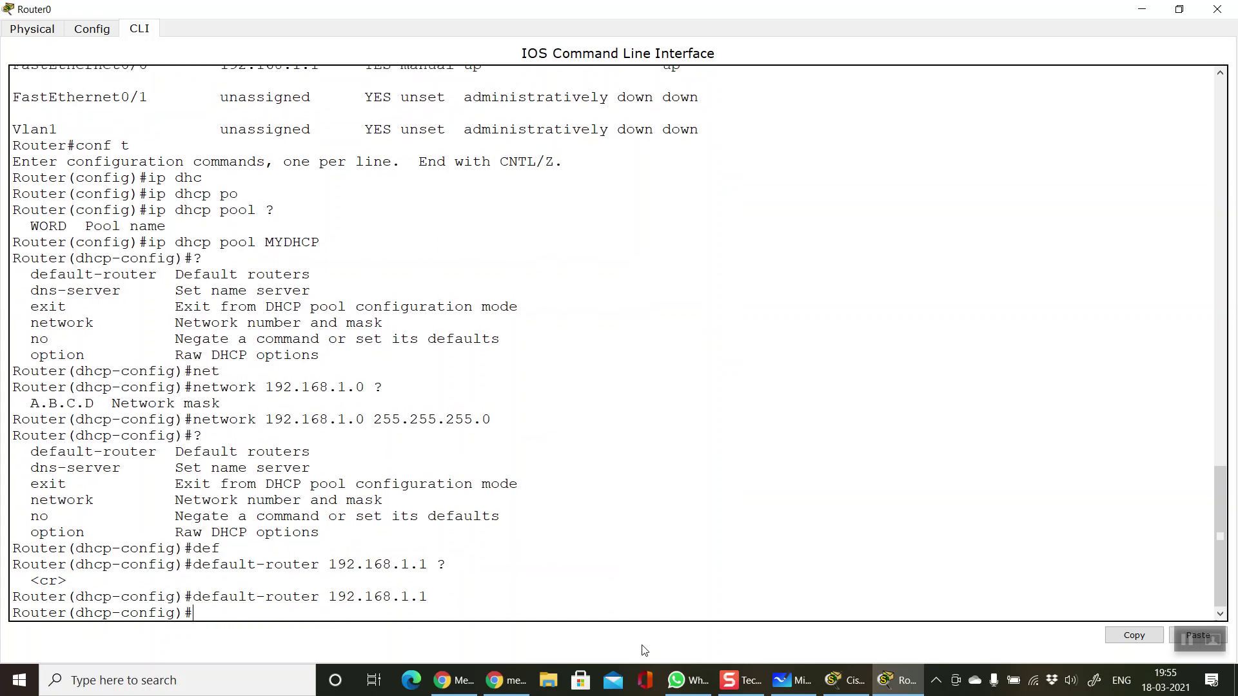
Set the pool's DNS server to 202.56.215.6, checking the command help for available options and further arguments
type("?")
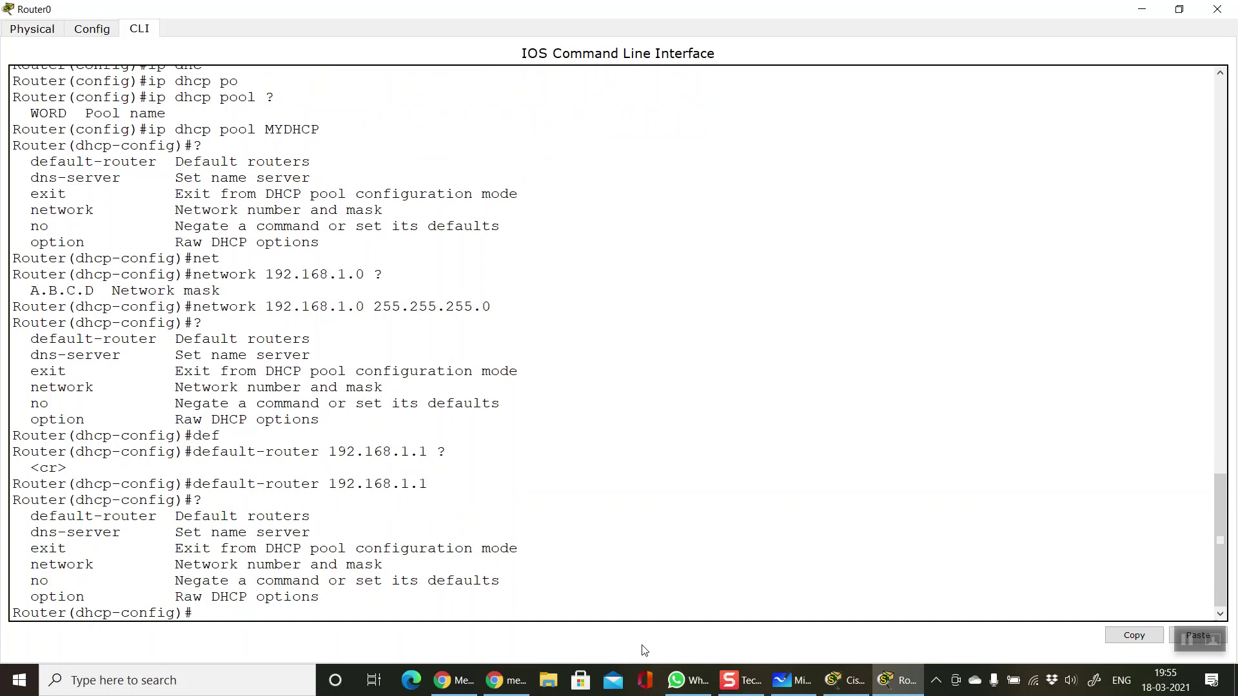
type("dns")
key("Tab")
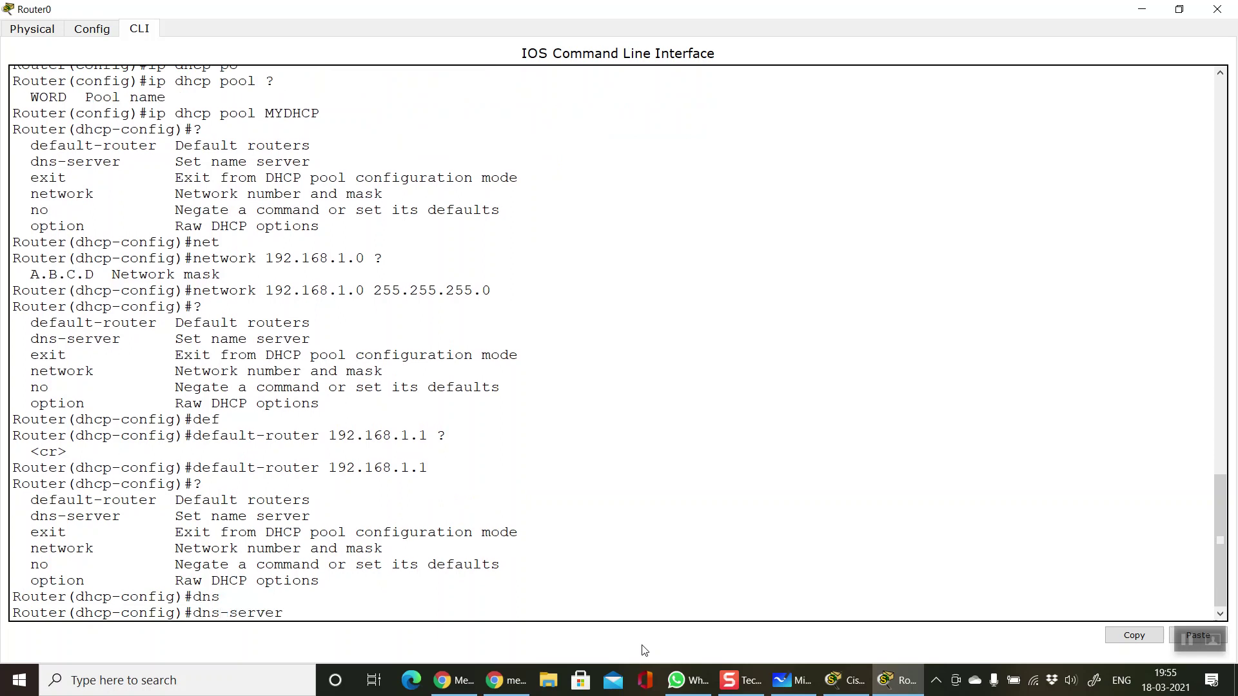
type("202.56.215.6 ?")
key("Return")
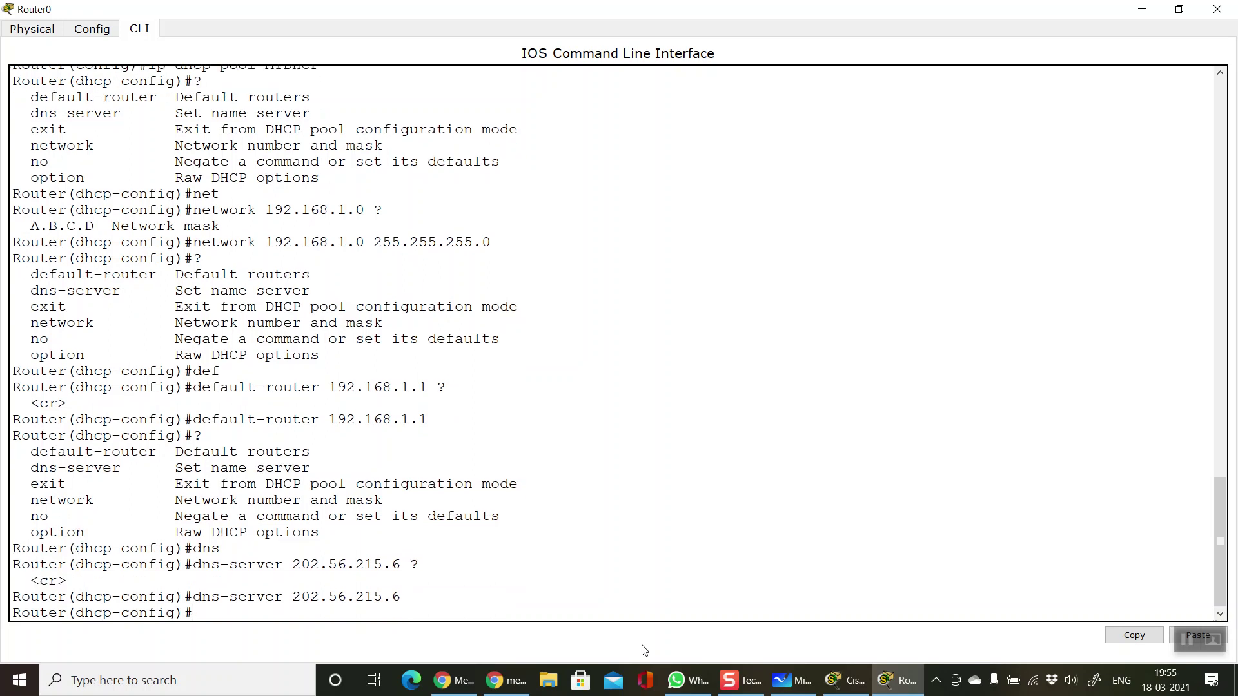
Try to look up the "ip dhcp" command options from within DHCP pool configuration mode
type("?")
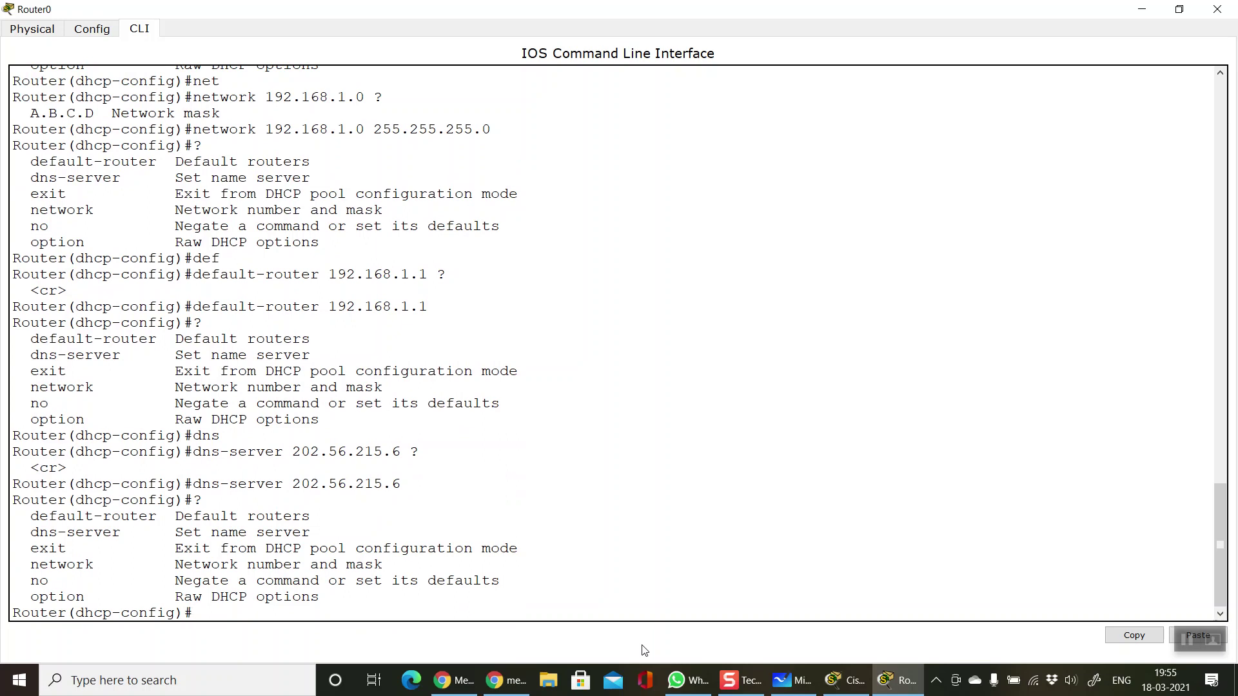
type("ip dhcp")
key("Tab")
type("?")
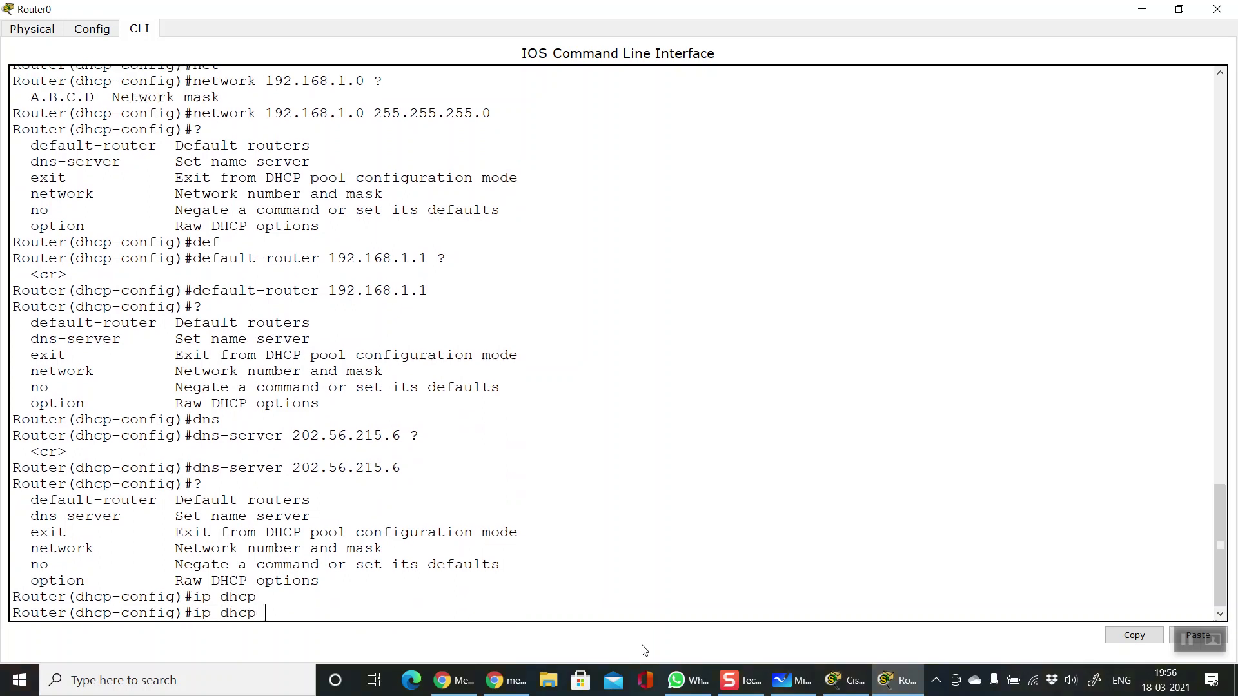
key("BackSpace")
key("BackSpace")
key("BackSpace")
key("BackSpace")
key("BackSpace")
key("BackSpace")
key("BackSpace")
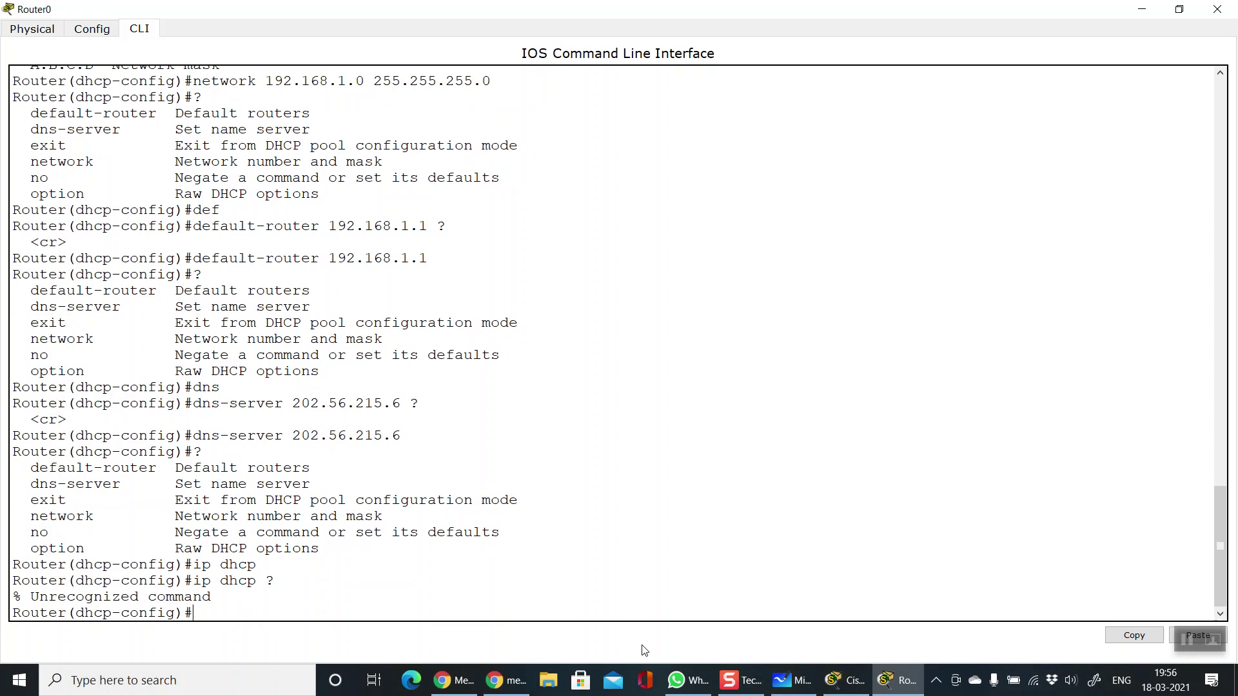
List the pool-mode commands once more and exit DHCP pool configuration to global configuration mode
type("?exit")
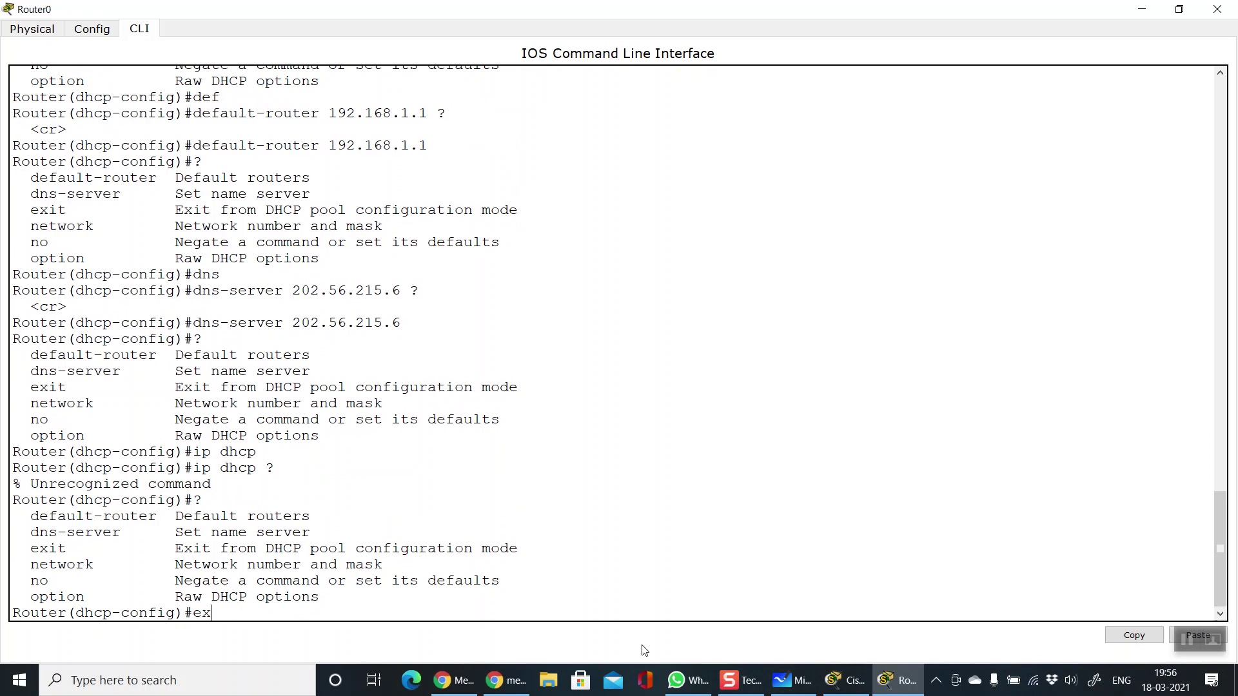
key("Return")
key("Return")
key("Return")
Exclude addresses 192.168.1.1 through 192.168.1.10 from DHCP assignment with "ip dhcp excluded-address", consulting the command help for its arguments
type("ip dhc")
key("Tab")
type("?")
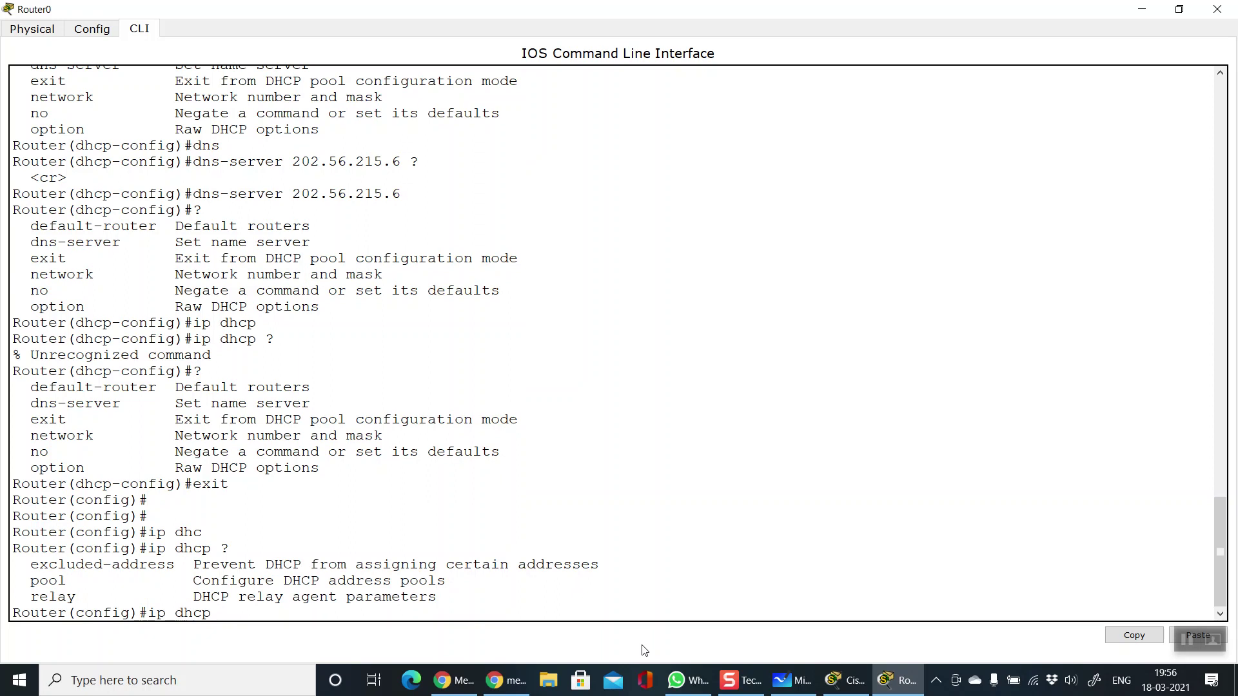
type("ex")
key("Tab")
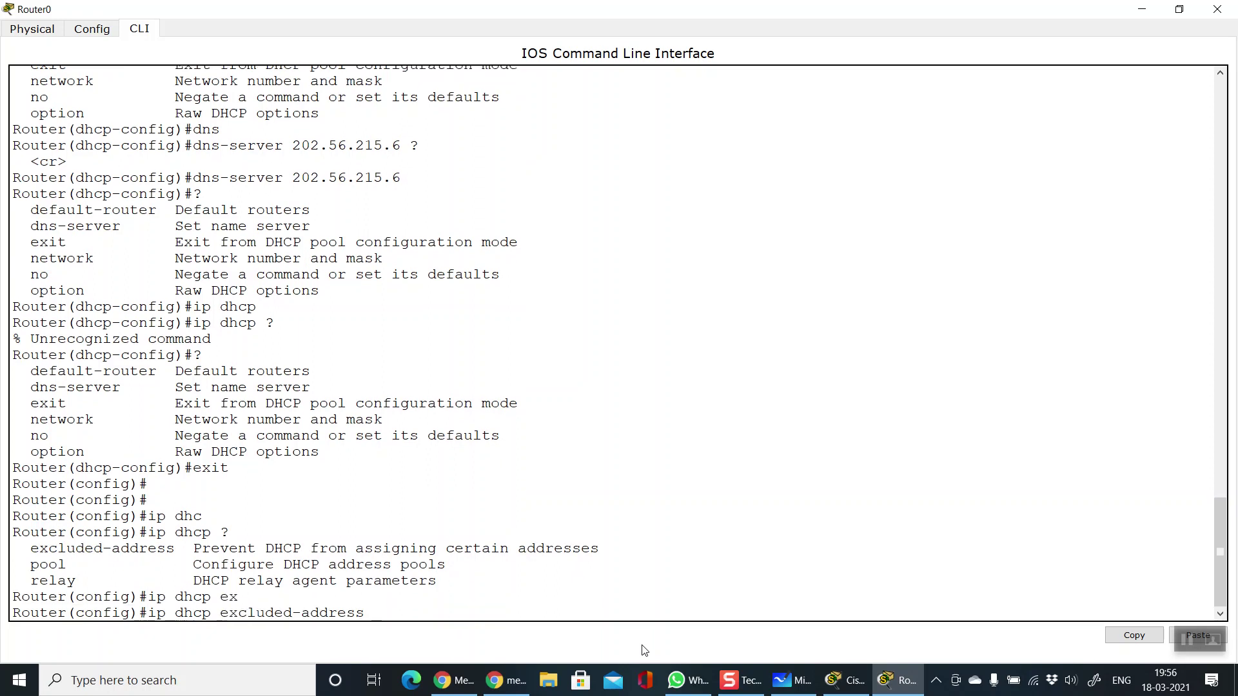
type("?")
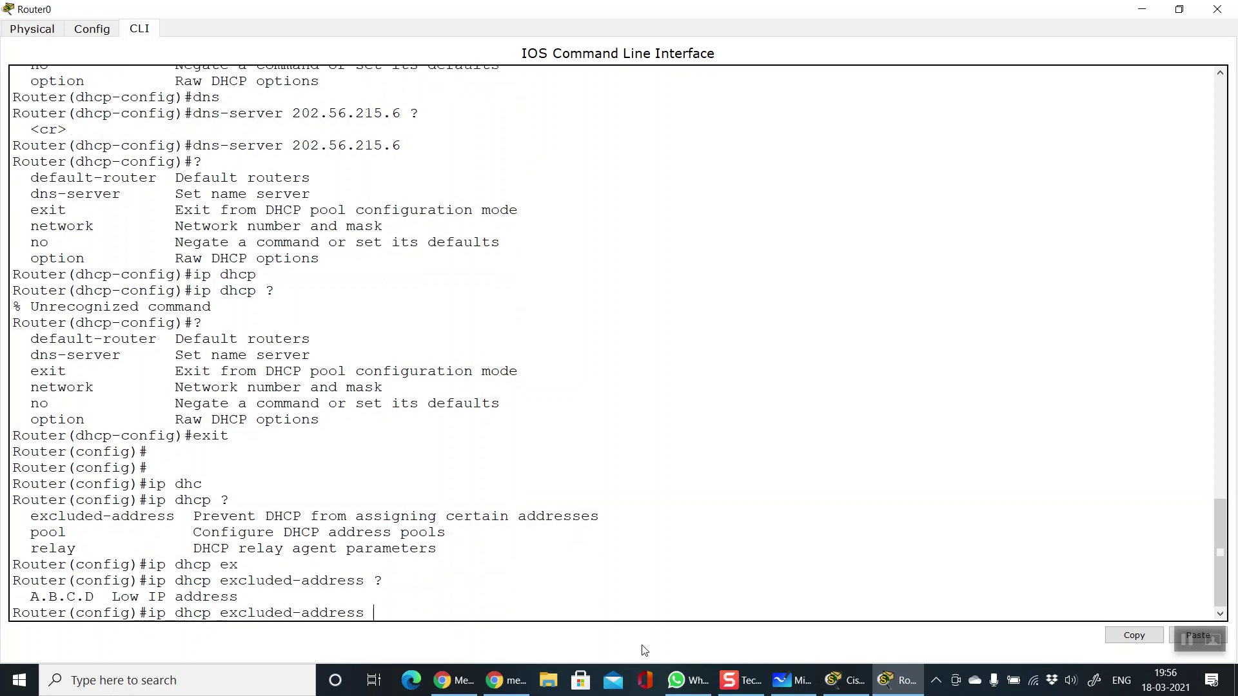
type("192.168.1.1 192.168")
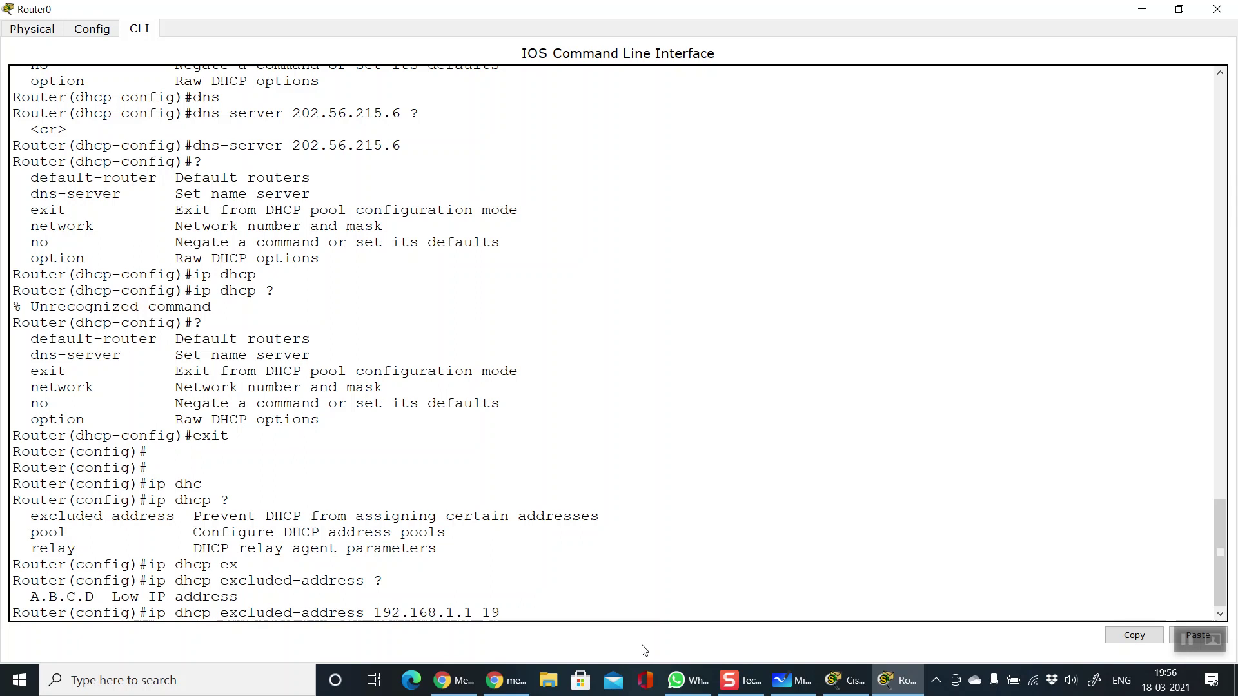
type(".1.10 ?")
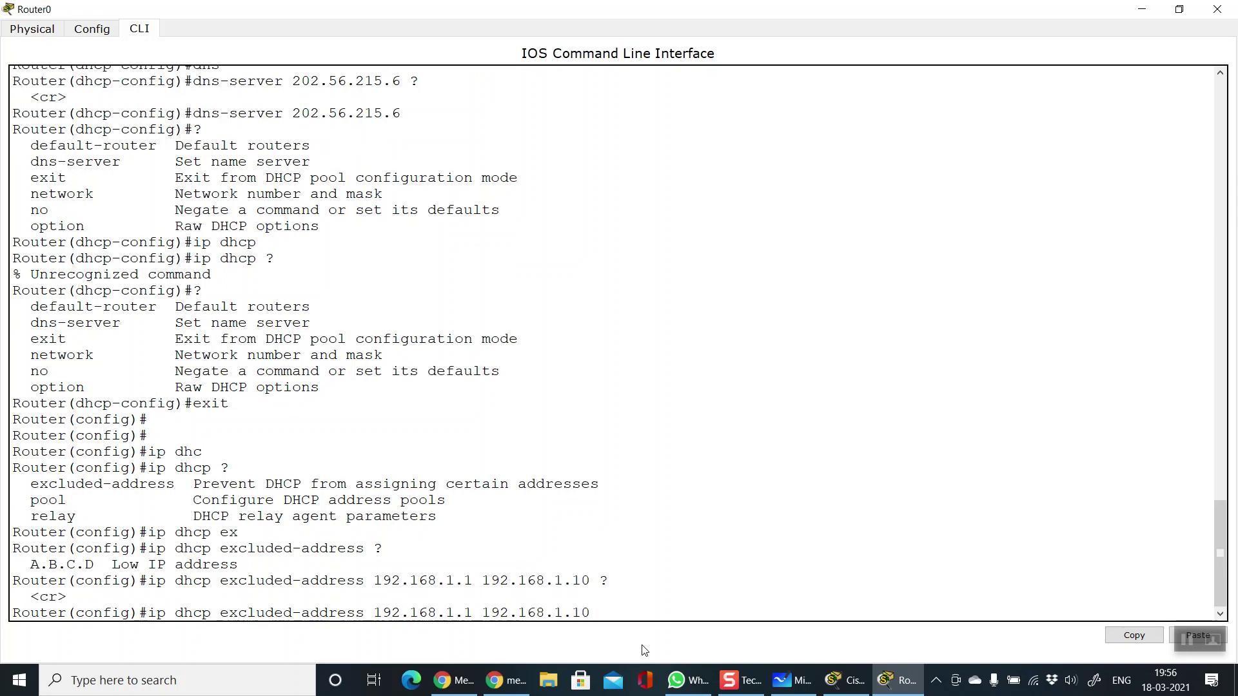
key("Return")
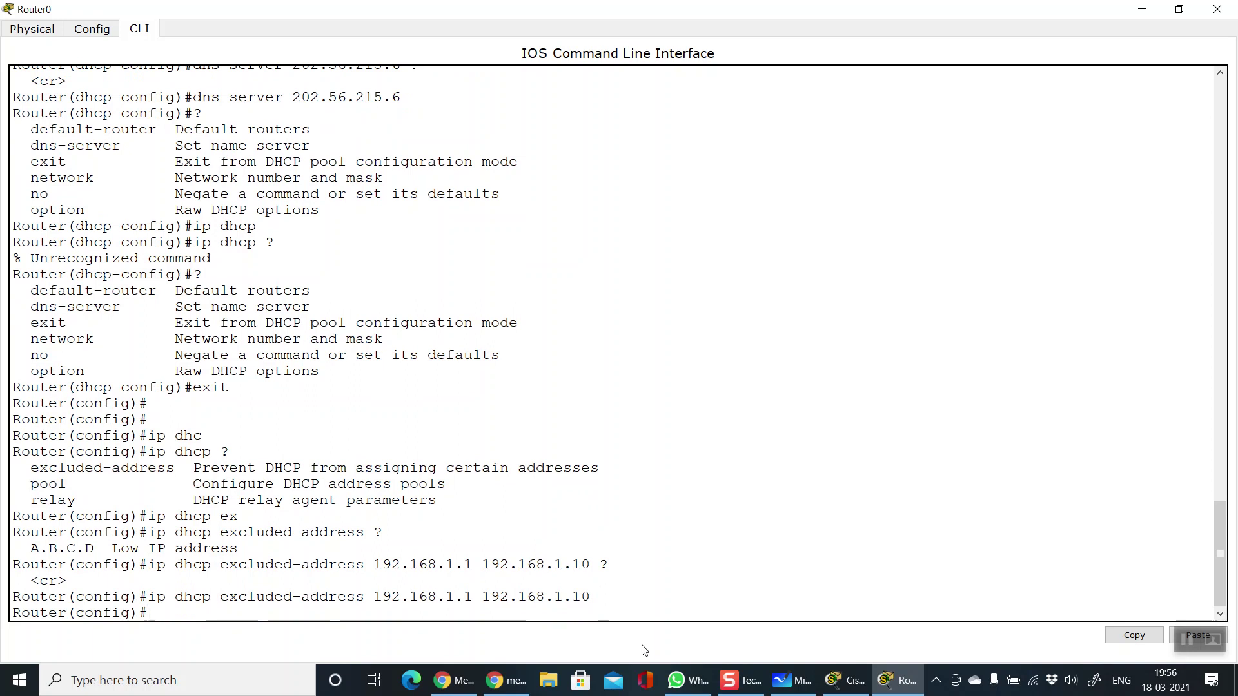
Return to privileged mode and show the DHCP address bindings with "sh ip dhcp binding"
key("ctrl+z")
key("Return")
key("Return")
key("Return")
type("sh ip dhc")
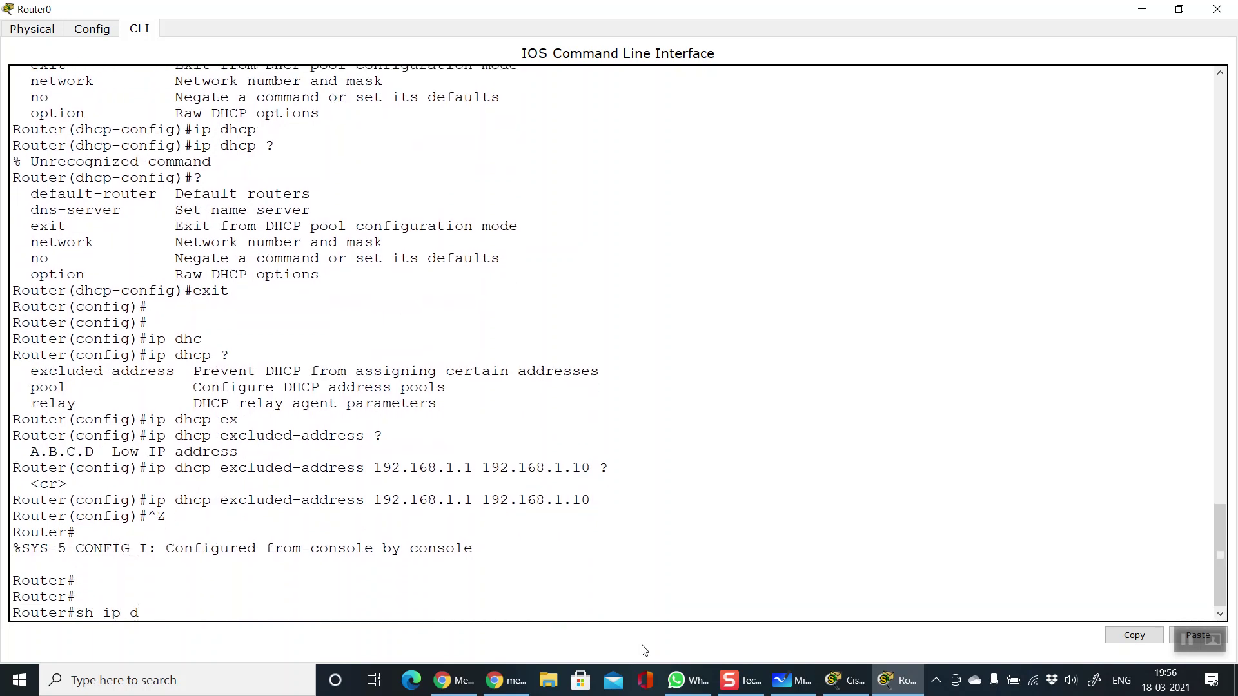
key("Tab")
type("?")
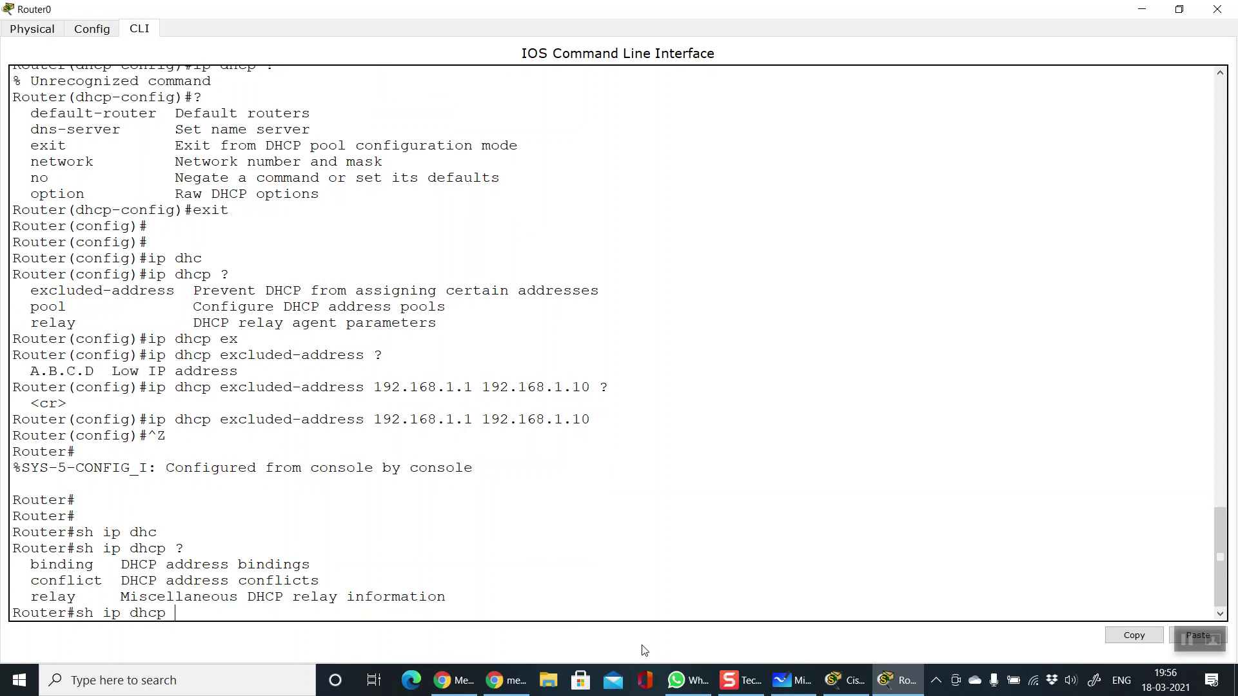
type("bin")
key("Tab")
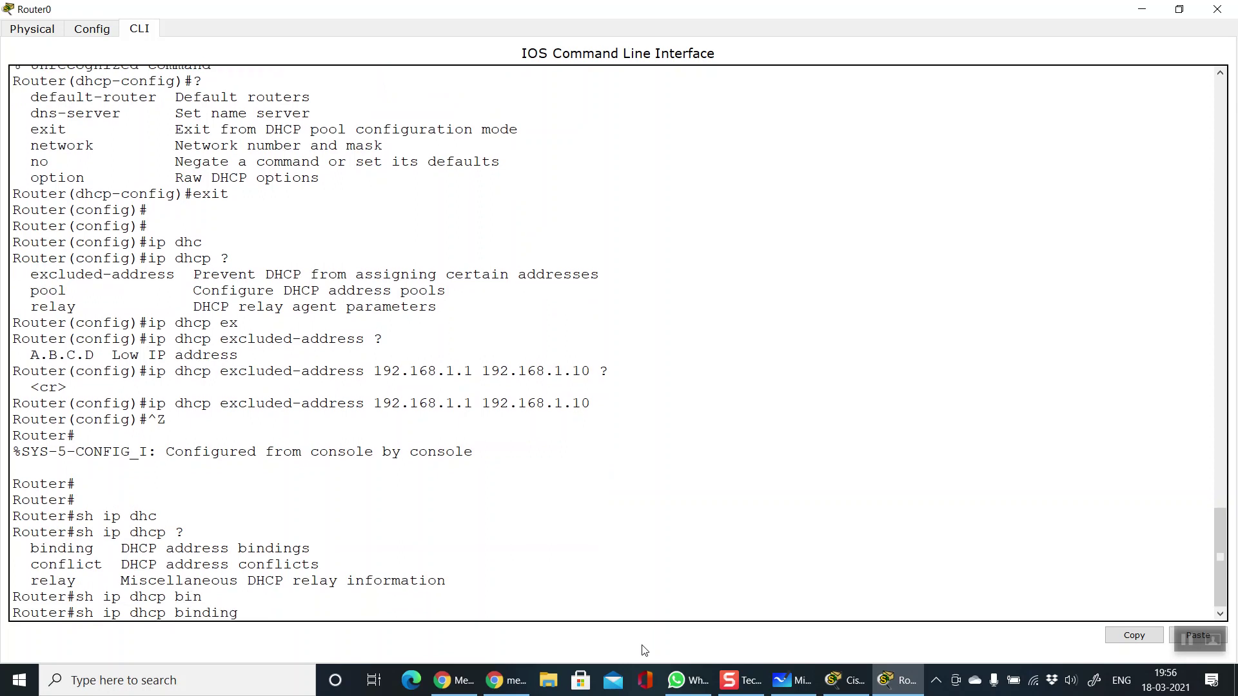
key("Return")
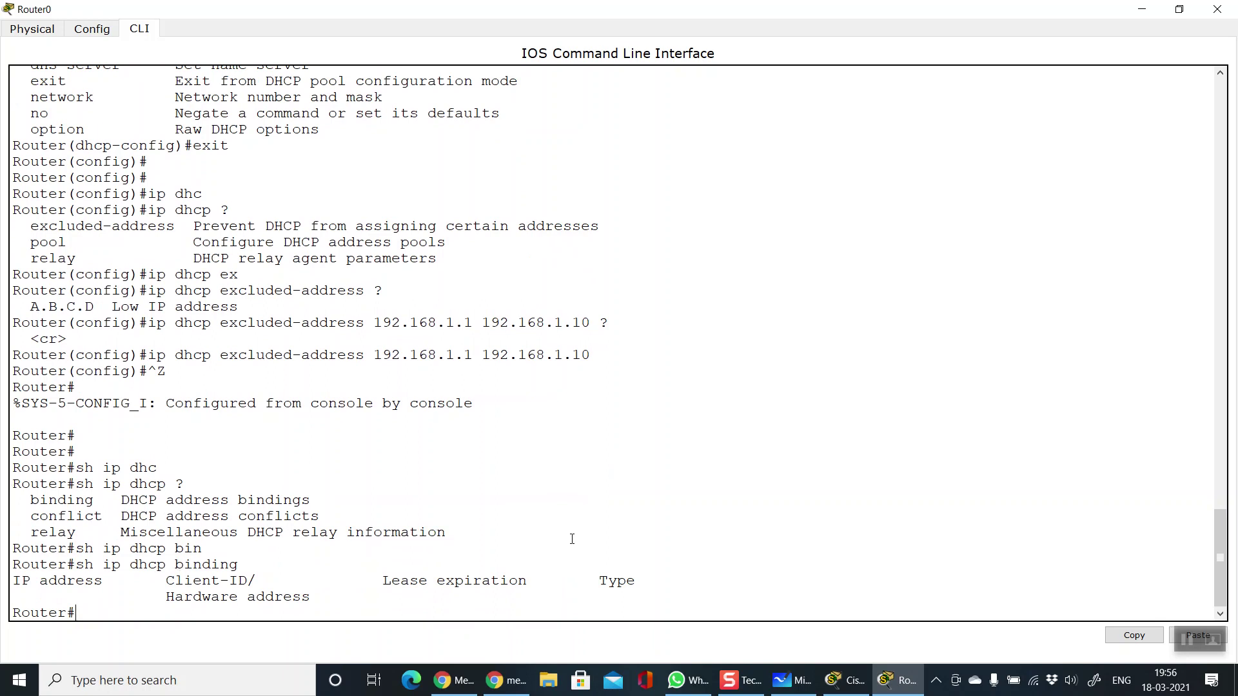
List the available exec commands and display the router's running configuration with "sh running-config"
type("?")
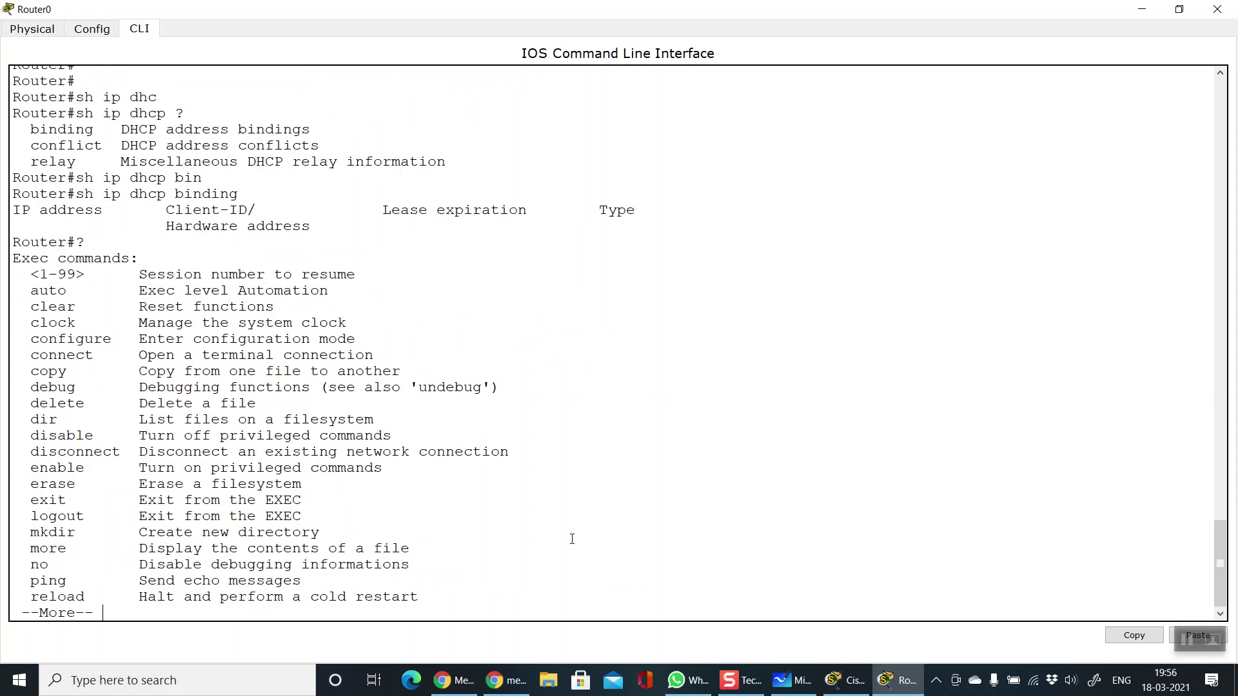
key("space")
key("Return")
key("Return")
key("Return")
type("sh run")
key("Tab")
key("Return")
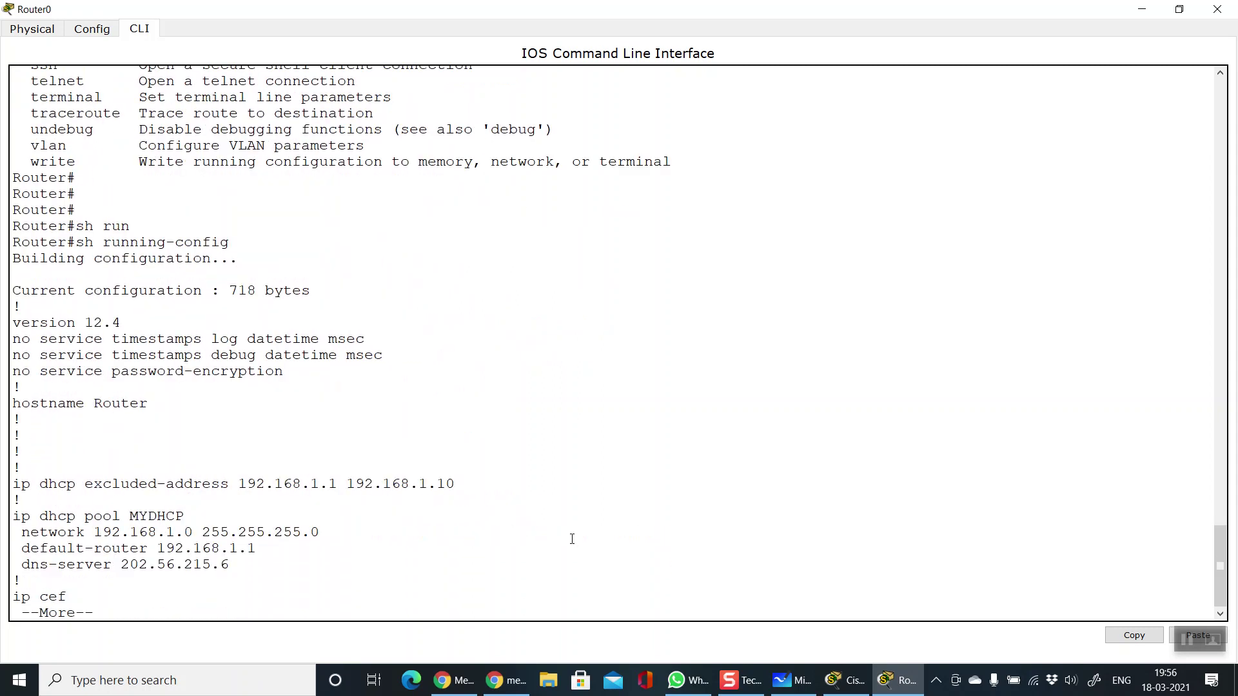
Examine the running configuration to its end, highlighting the MYDHCP pool, network, default-router, DNS and excluded-address lines, and close the router window
key("space")
left_click_drag(23, 161, 186, 161)
left_click(292, 256)
left_click_drag(22, 179, 380, 182)
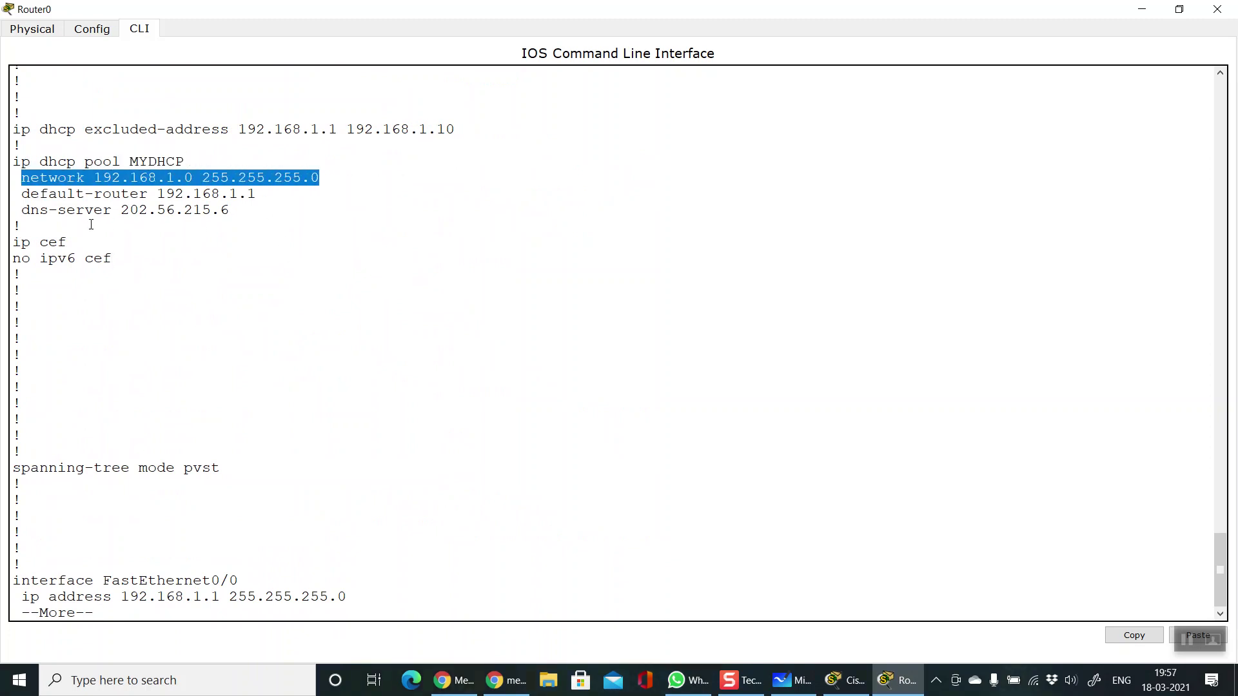
left_click_drag(22, 193, 293, 196)
left_click_drag(23, 210, 285, 215)
left_click(285, 215)
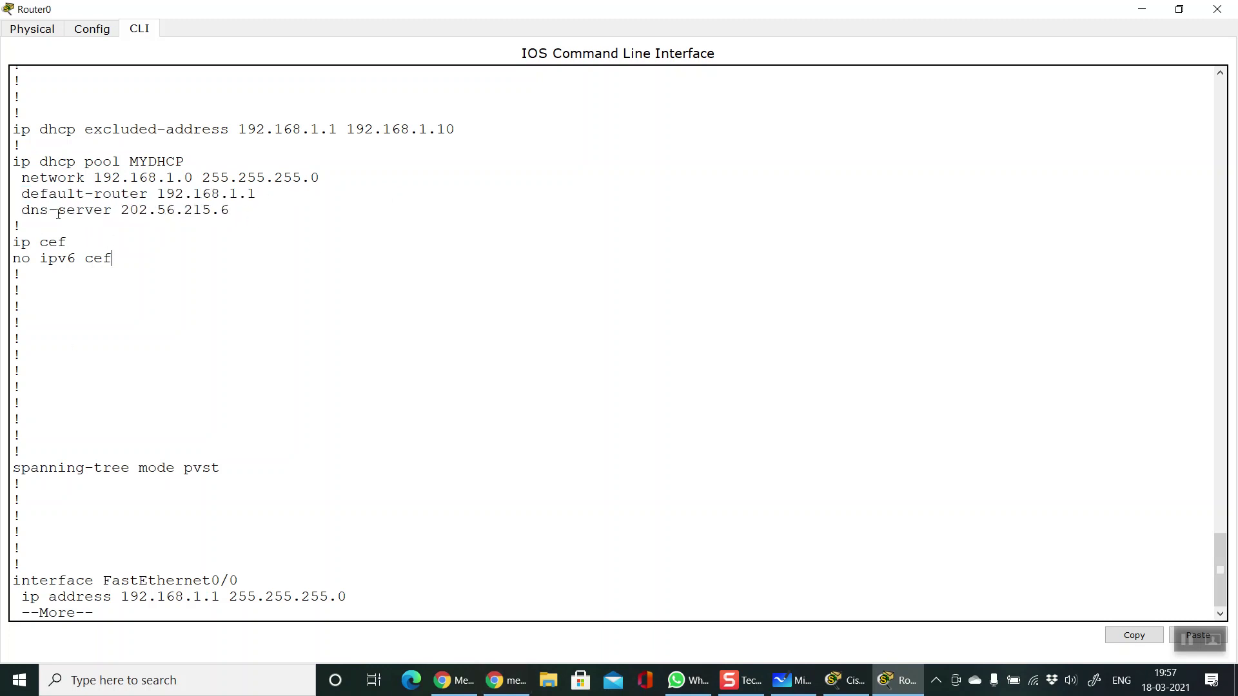
left_click_drag(20, 130, 483, 132)
left_click(564, 522)
key("space")
key("space")
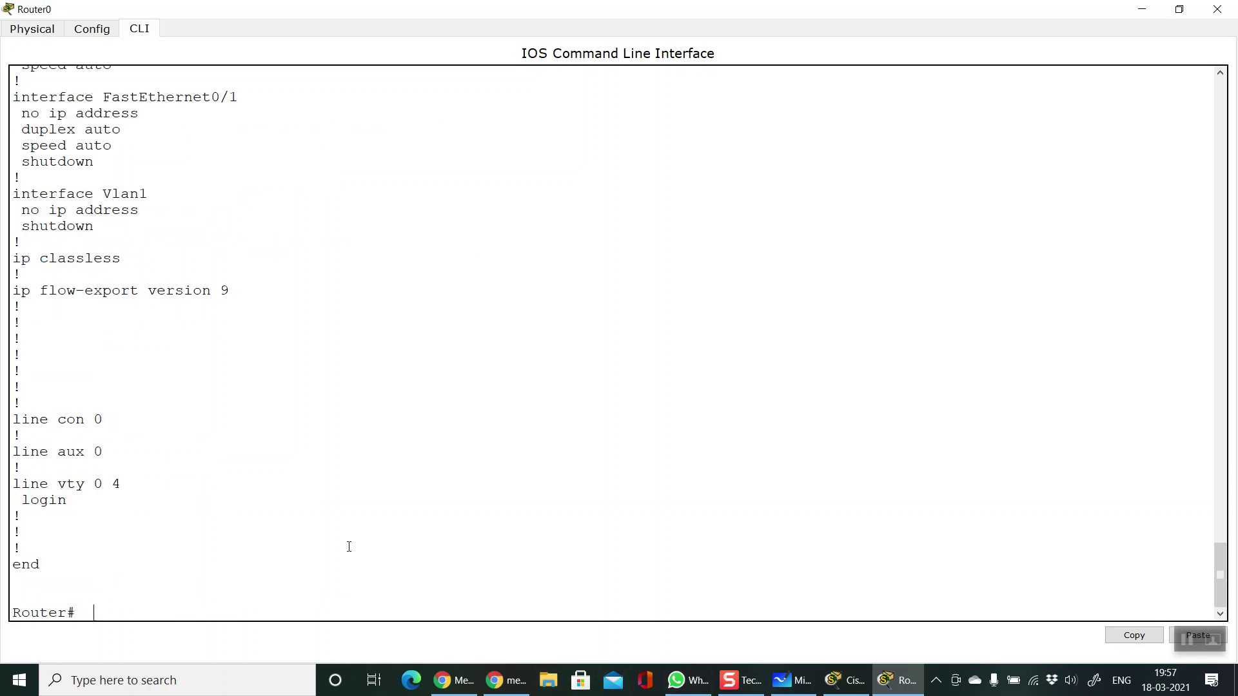
left_click(1216, 9)
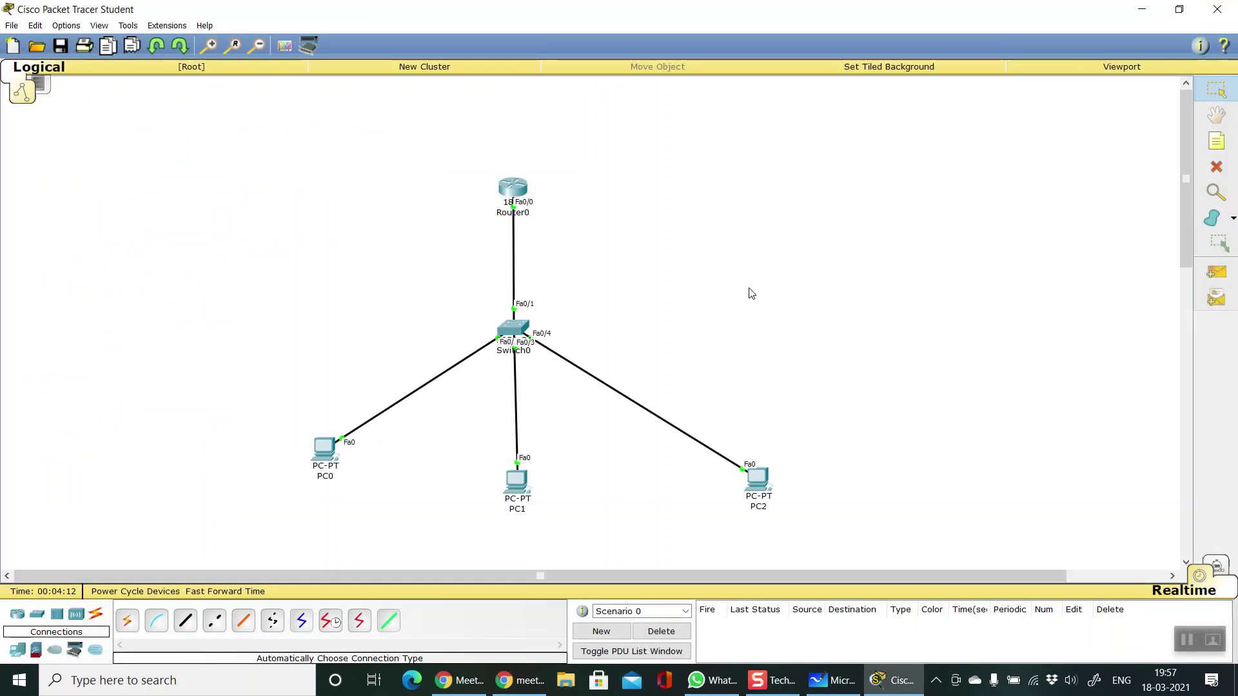
Switch PC0's IPv4 configuration from static to DHCP so it requests an address, and close the PC's window
left_click(324, 448)
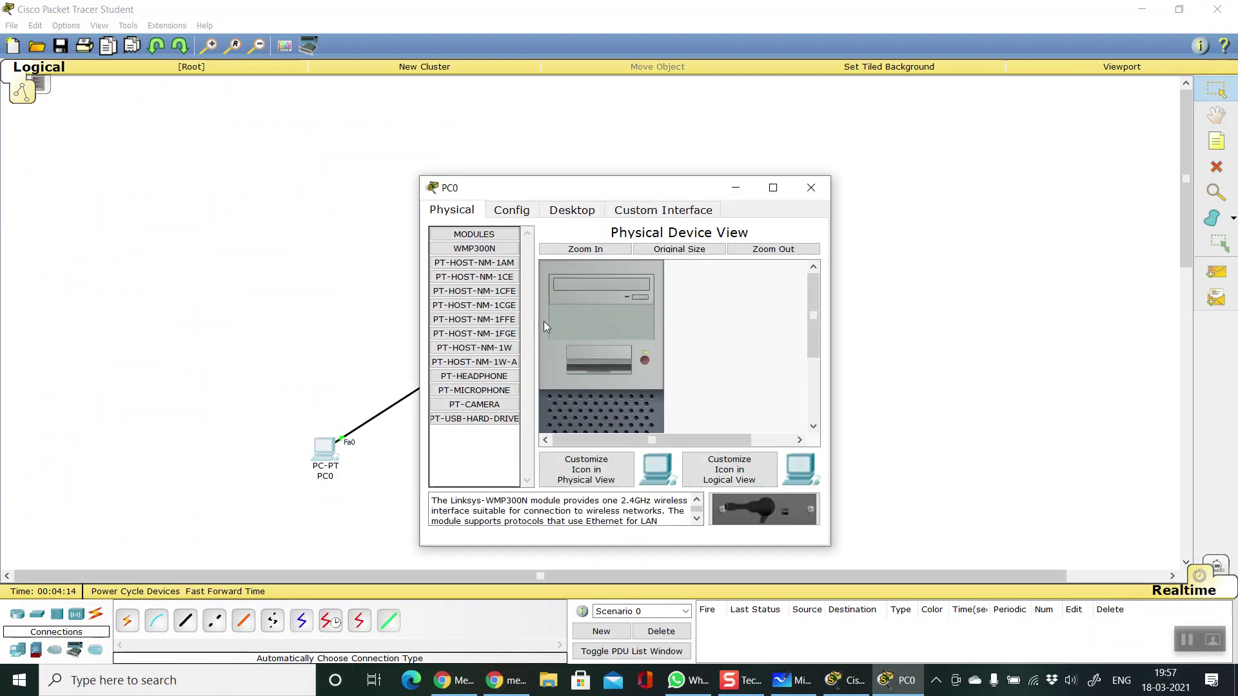
left_click(570, 211)
left_click(458, 264)
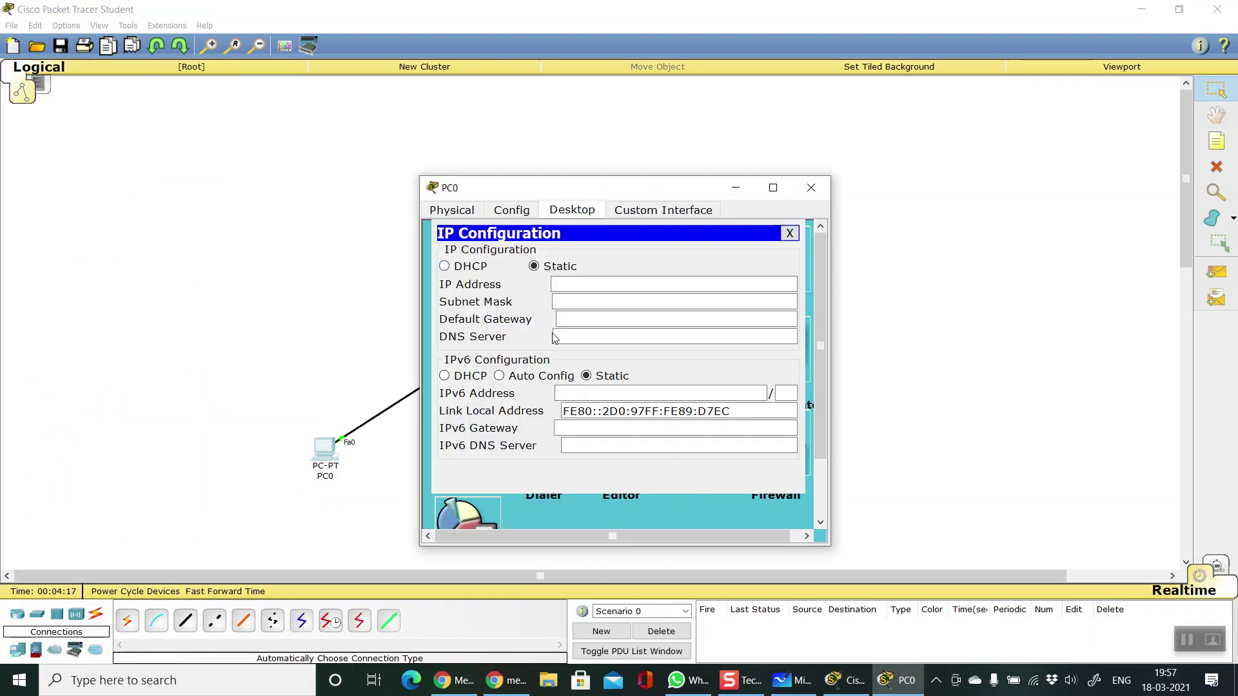
left_click(473, 267)
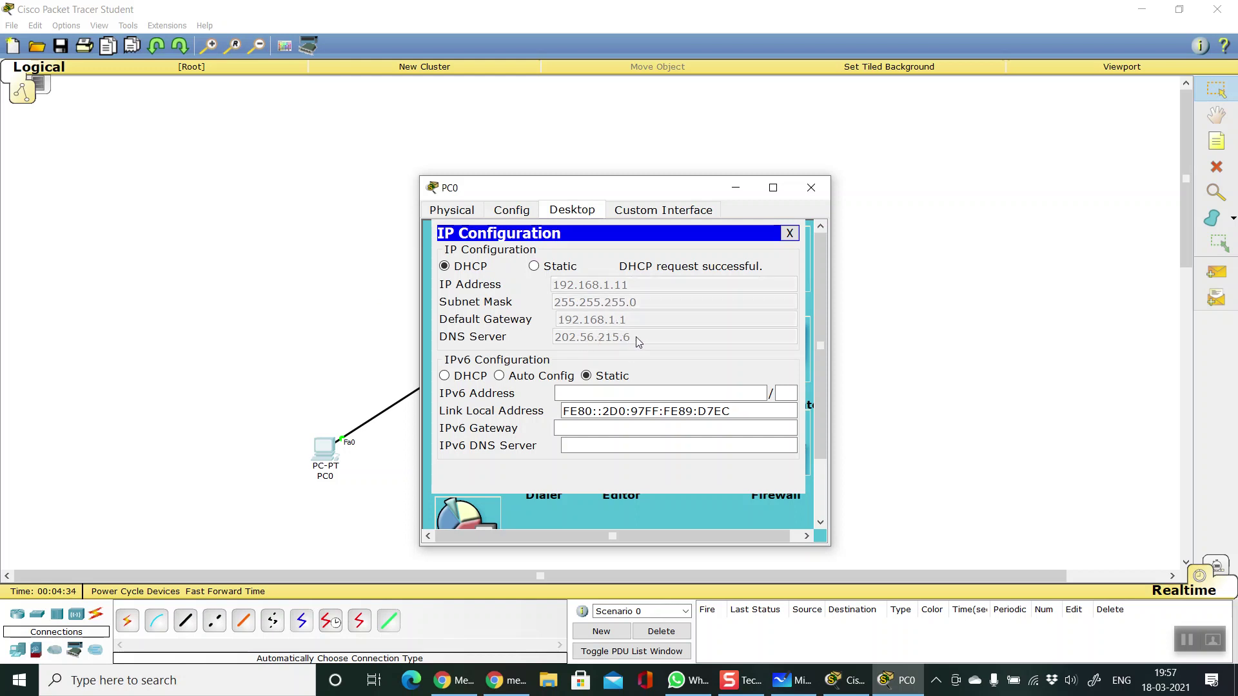
left_click(810, 187)
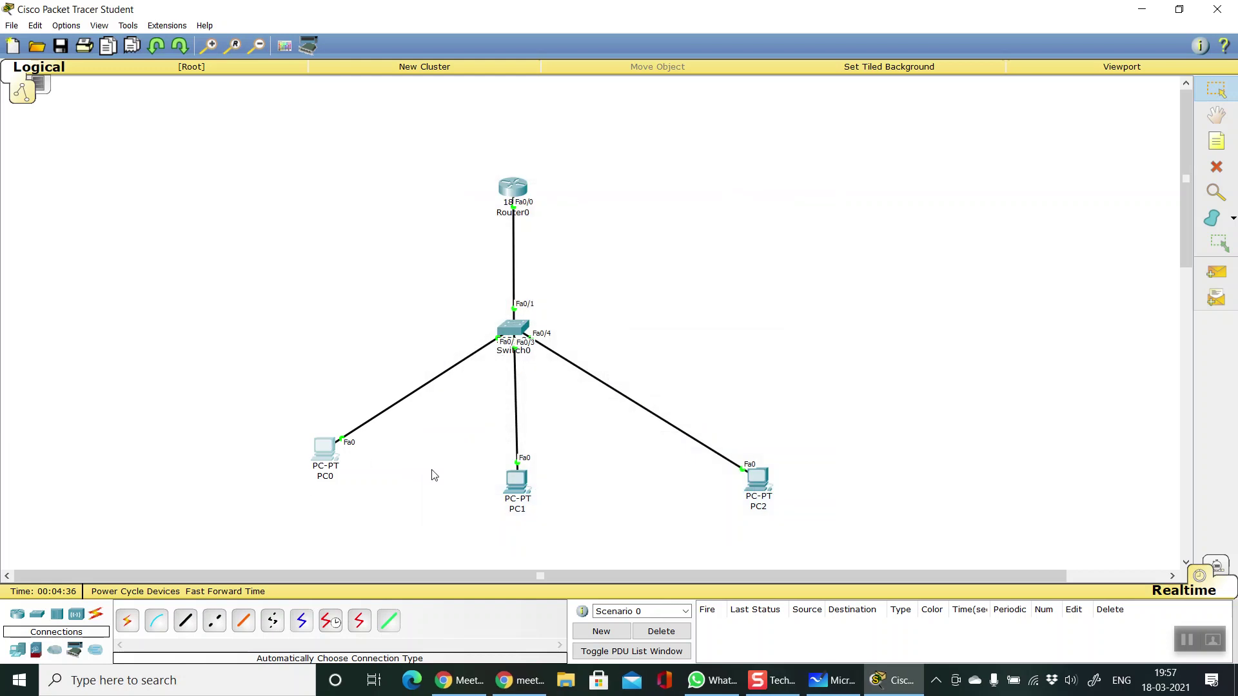
Switch PC1's IPv4 configuration to DHCP so it requests an address, and close the PC's window
left_click(511, 488)
left_click(571, 211)
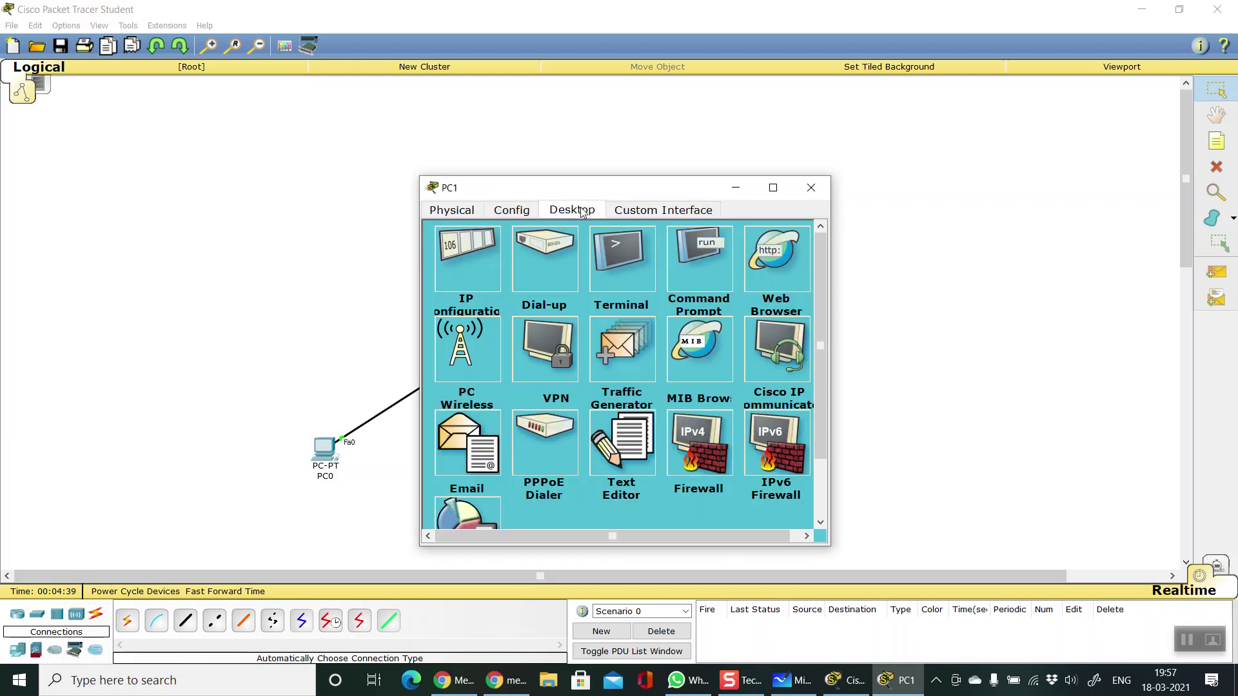
left_click(470, 265)
left_click(487, 266)
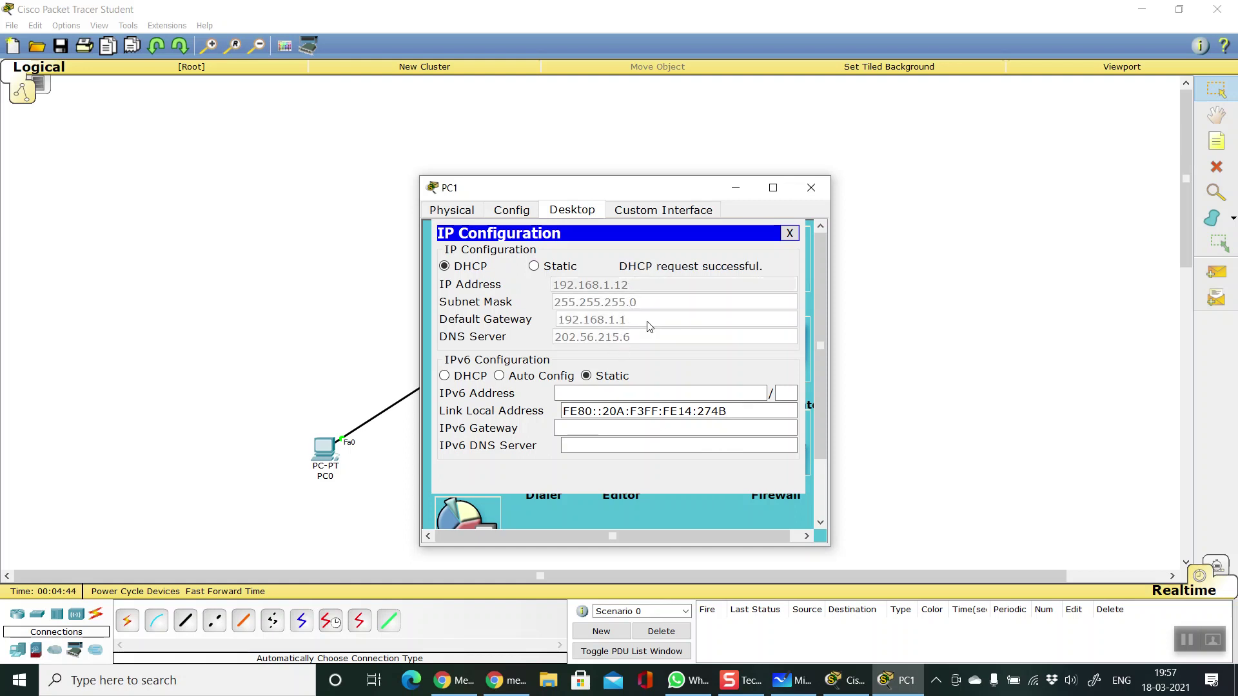
left_click(811, 188)
Switch PC2's IPv4 configuration from static to DHCP so it requests an address from the router
left_click(758, 480)
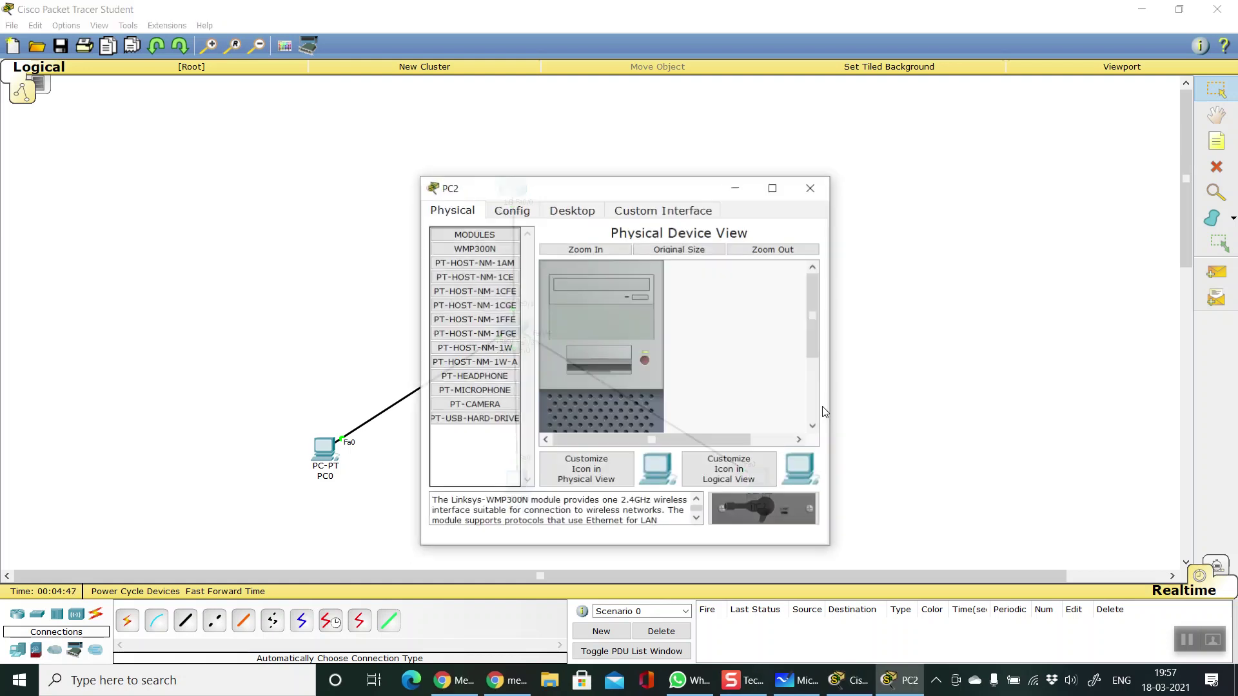
left_click(570, 211)
left_click(467, 258)
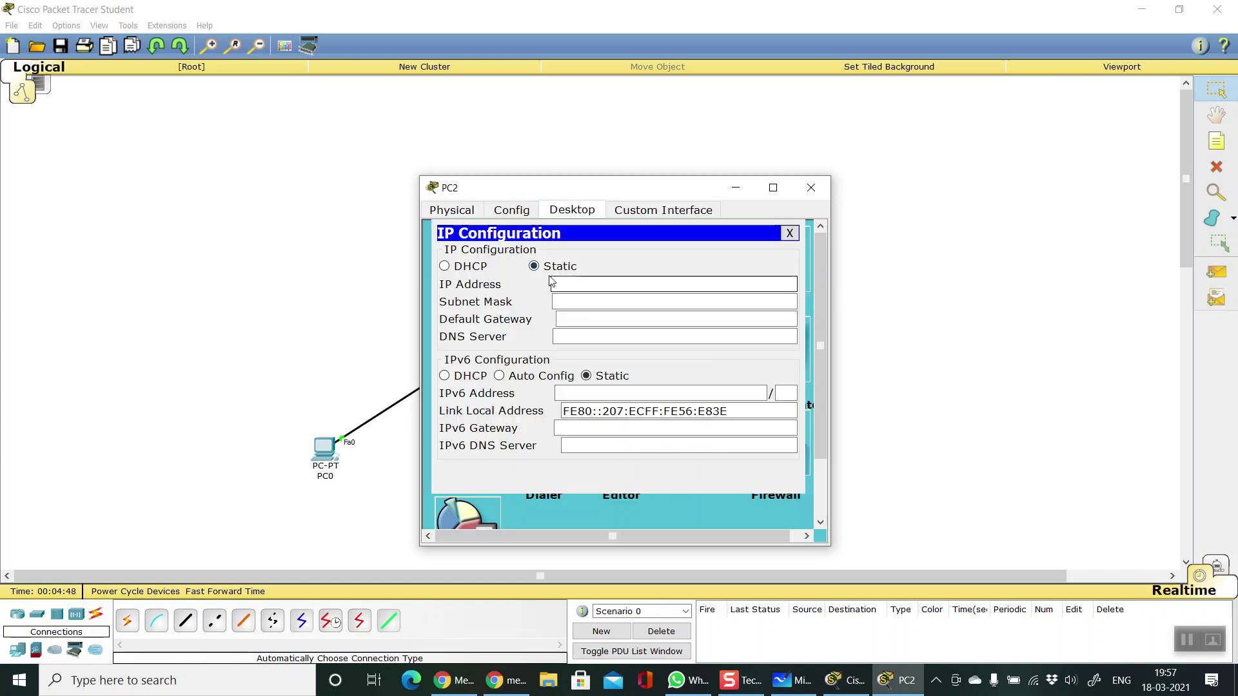
left_click(444, 266)
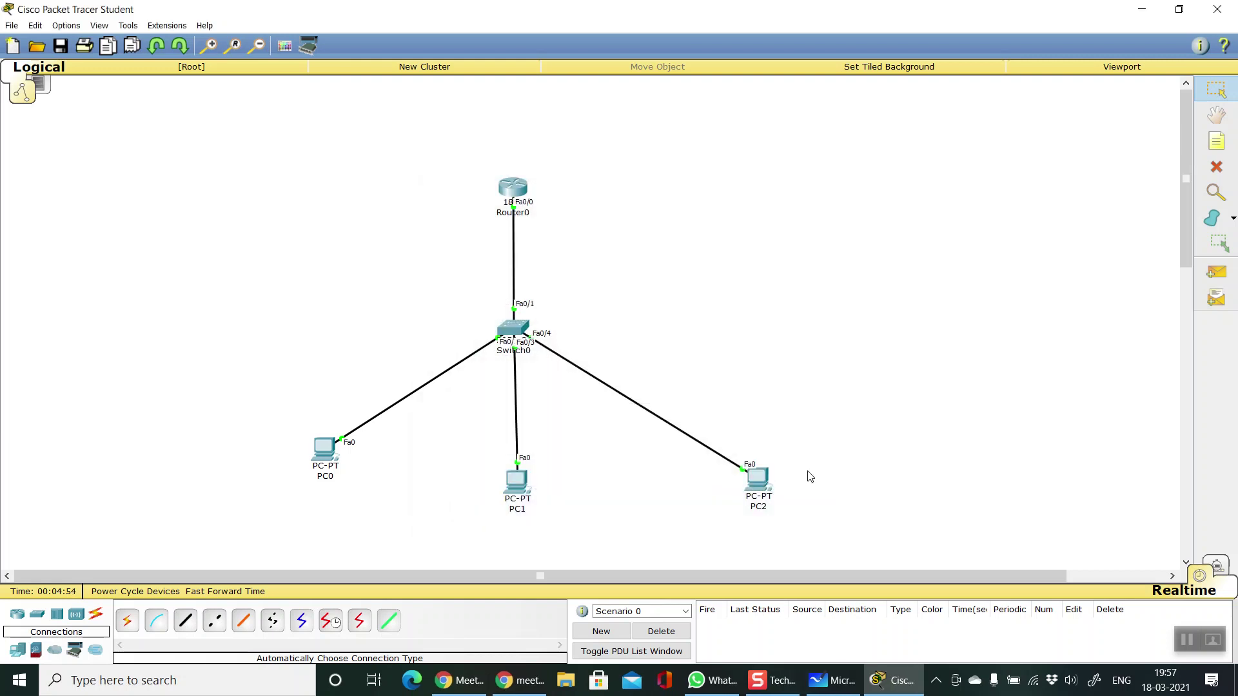
Test connectivity between the PCs by sending simple PDUs from PC0 to PC1 and from PC1 to PC2
left_click(1216, 271)
left_click(328, 455)
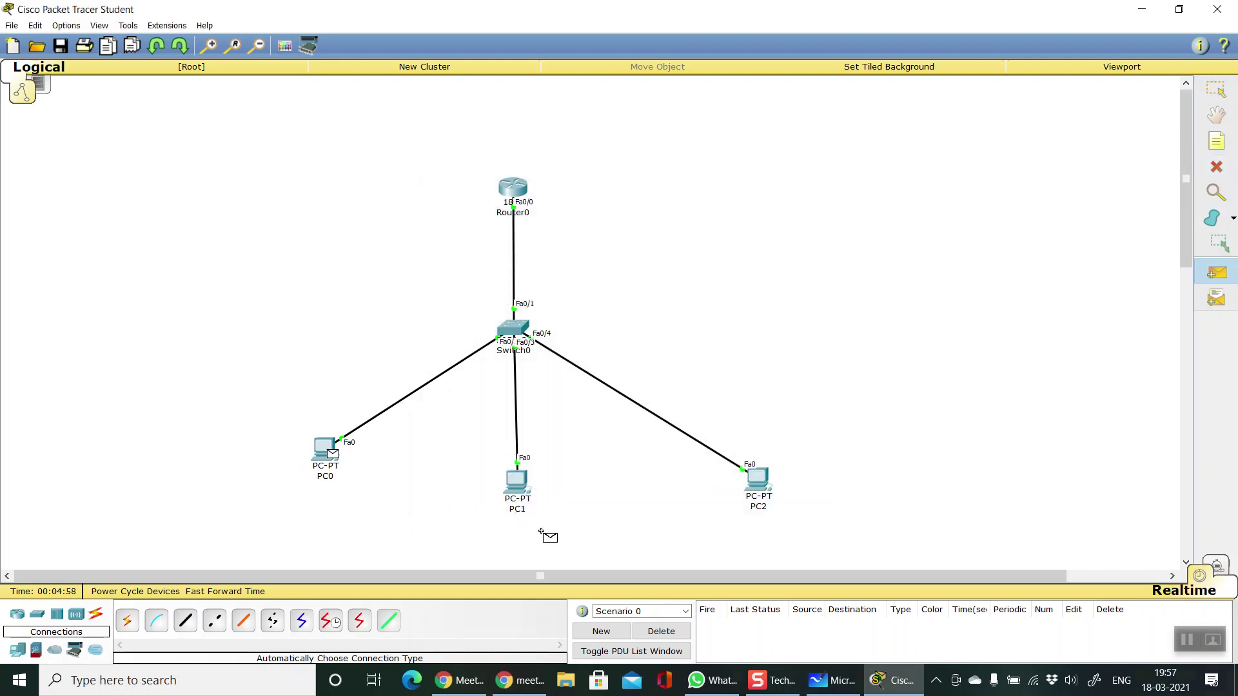
left_click(517, 489)
left_click(1216, 271)
left_click(515, 489)
left_click(757, 479)
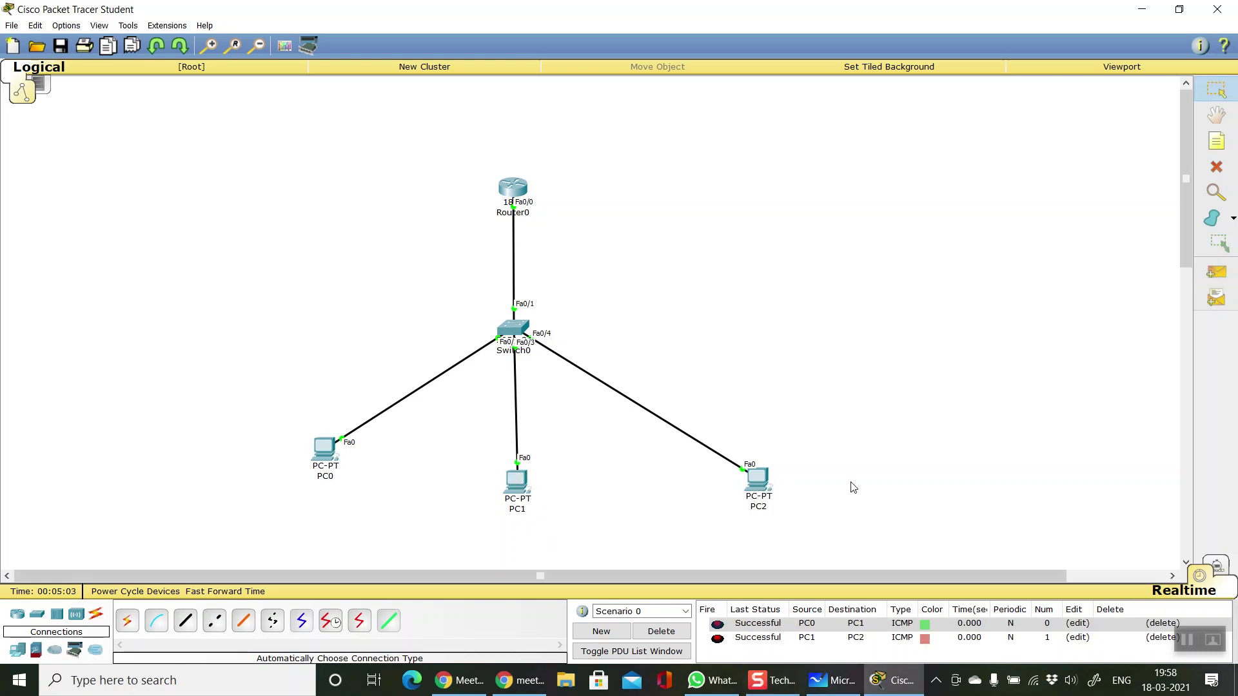
Send a simple PDU from PC0 to Router0, and delete the scenario to empty the PDU list
left_click(1216, 271)
left_click(325, 450)
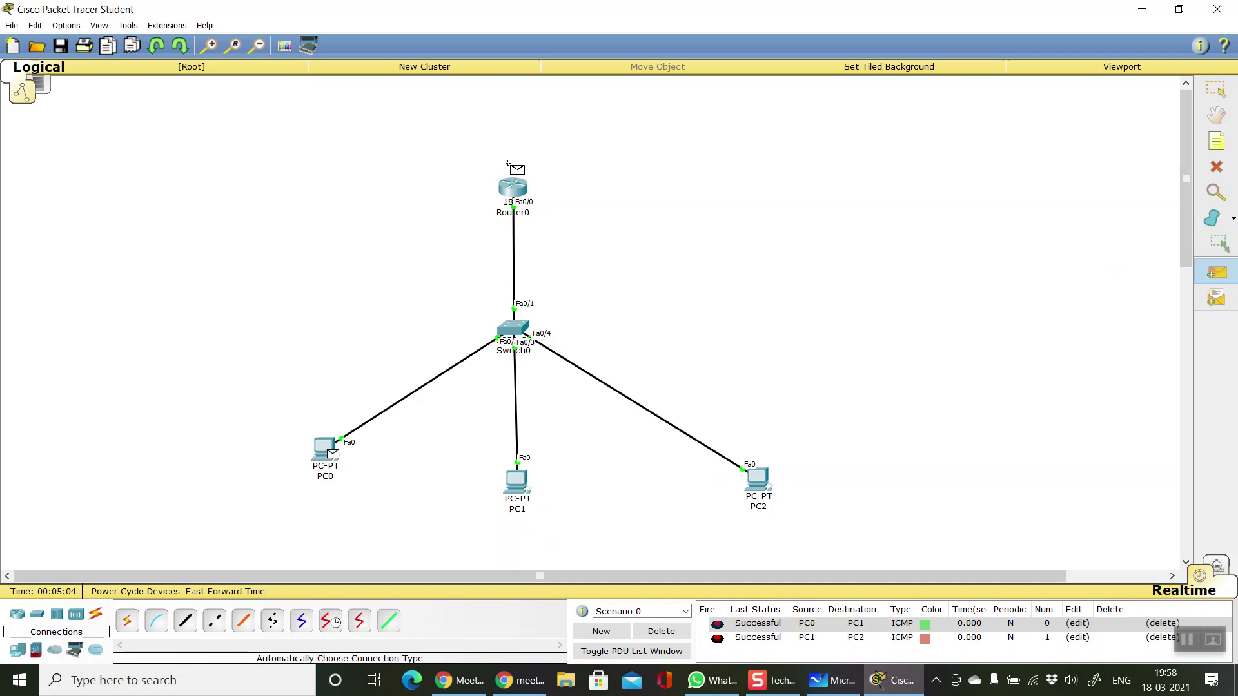
left_click(520, 192)
left_click(661, 631)
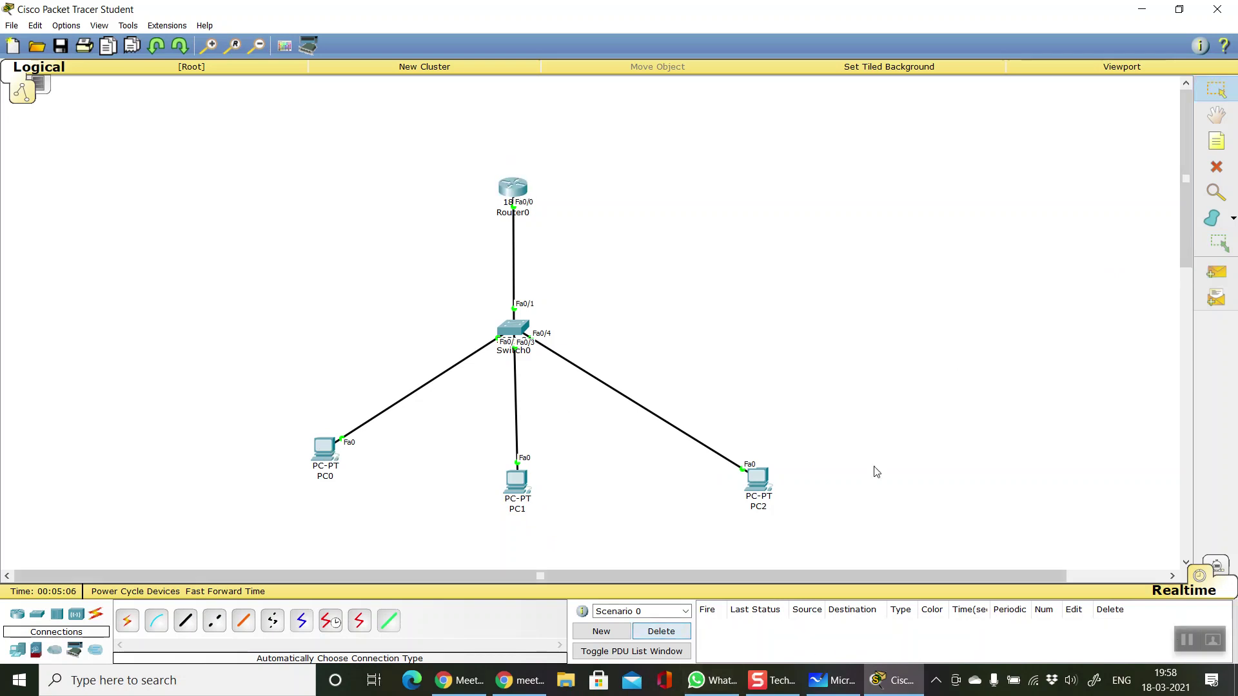
Test connectivity to the gateway by sending simple PDUs from PC2, PC1 and PC0 to Router0
left_click(1216, 272)
left_click(755, 481)
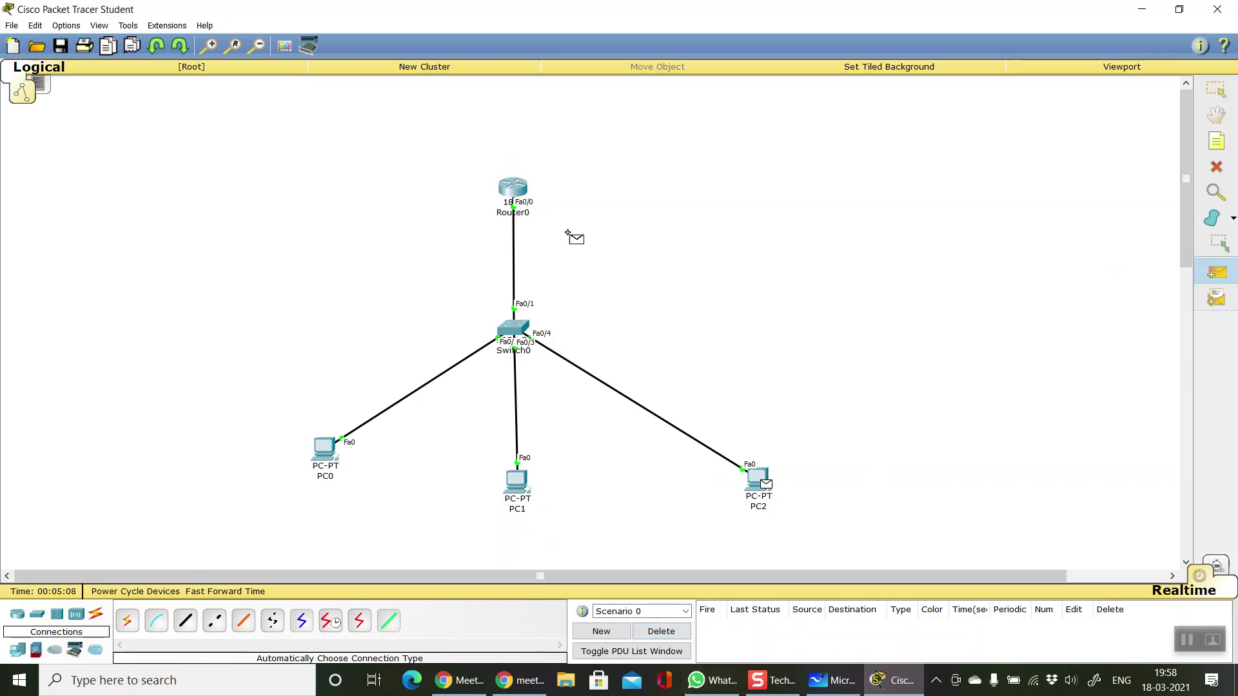
left_click(513, 188)
left_click(1216, 272)
left_click(516, 481)
left_click(523, 186)
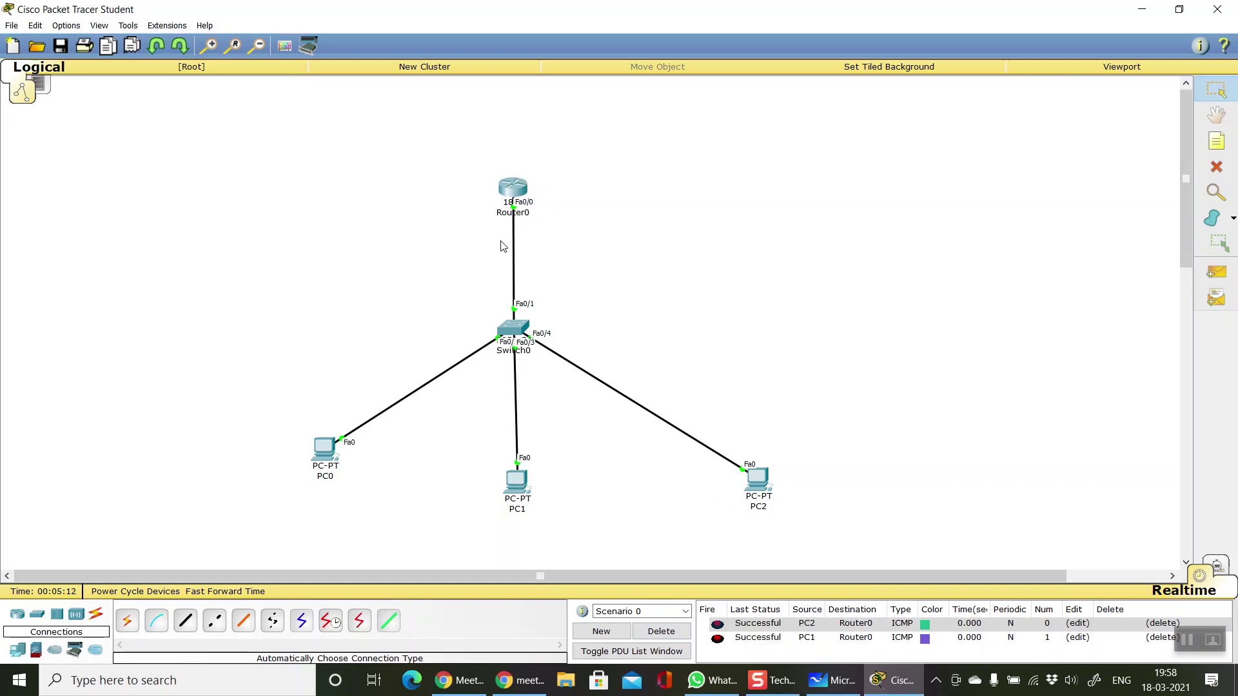
left_click(1220, 271)
left_click(323, 451)
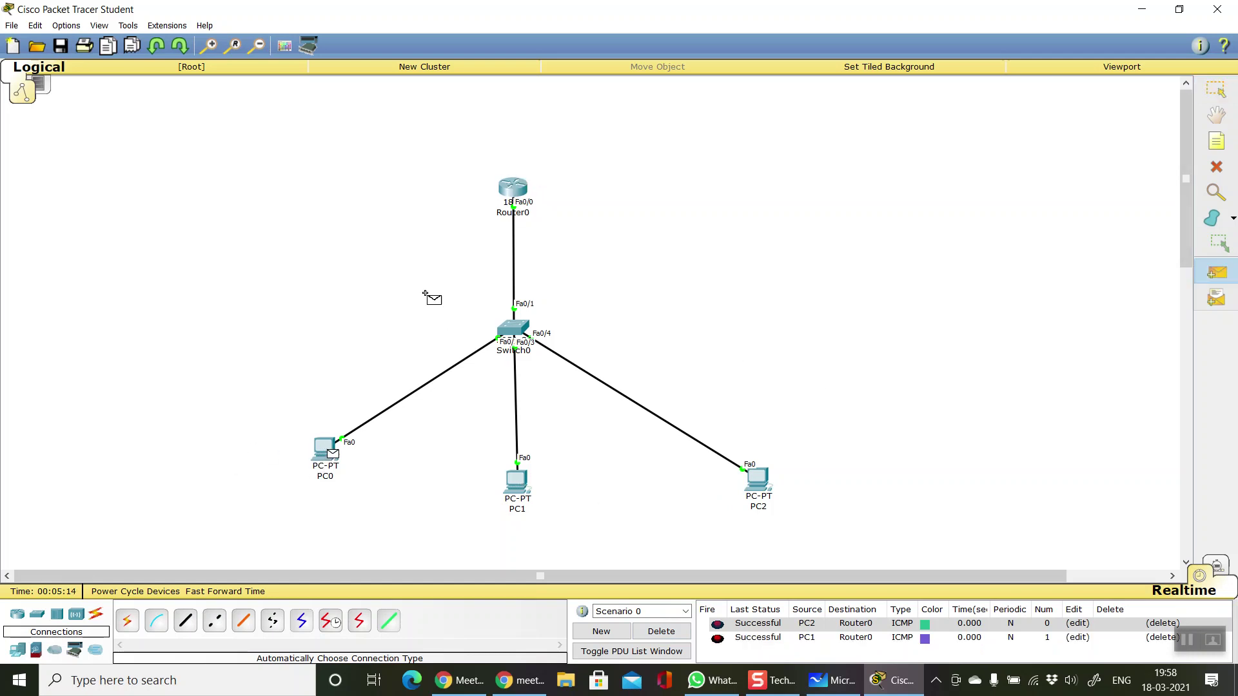
left_click(519, 193)
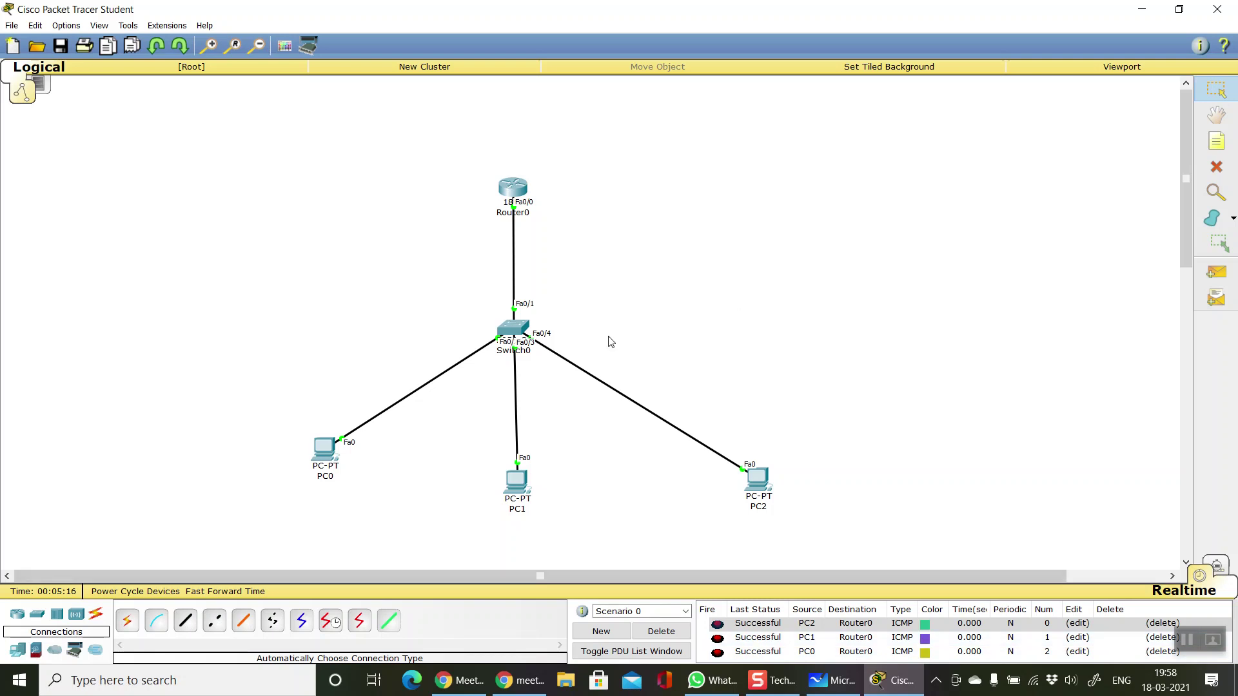
List Router0's available show commands with "sh ?" in its maximized command line, page through them, and close the router window
left_click(513, 188)
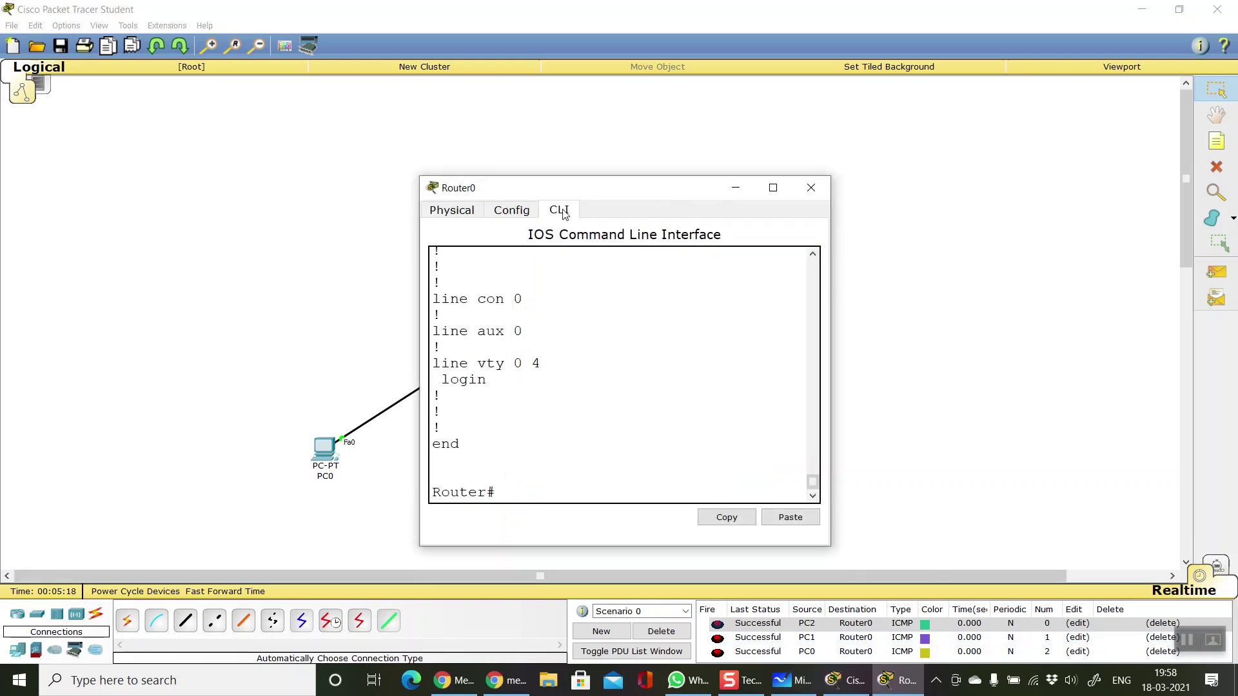
left_click(788, 185)
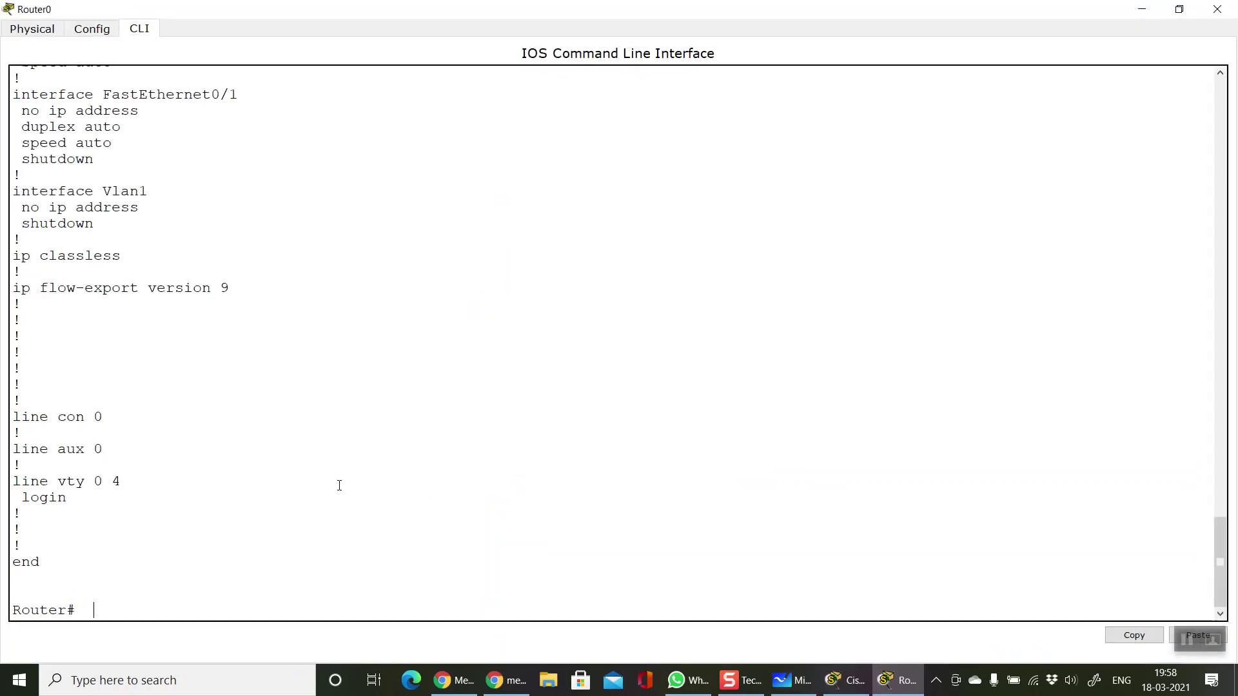
key("Return")
key("Return")
key("Return")
type("sh ?")
key("space")
key("space")
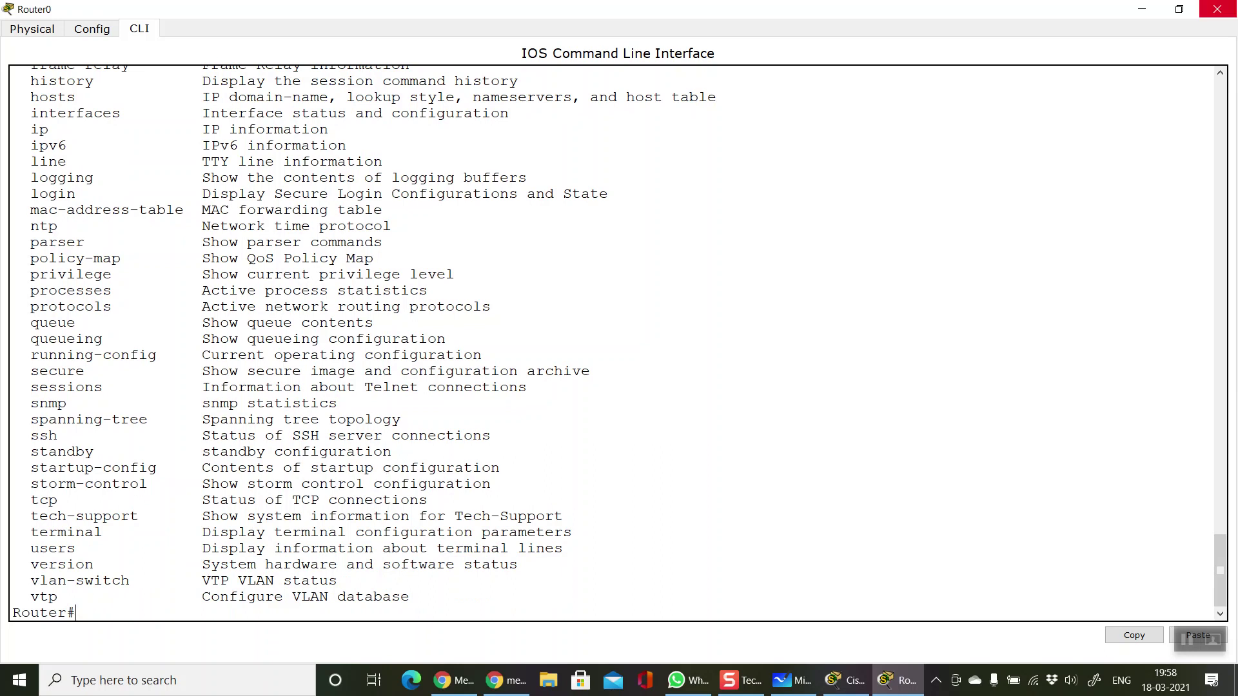
left_click(1217, 9)
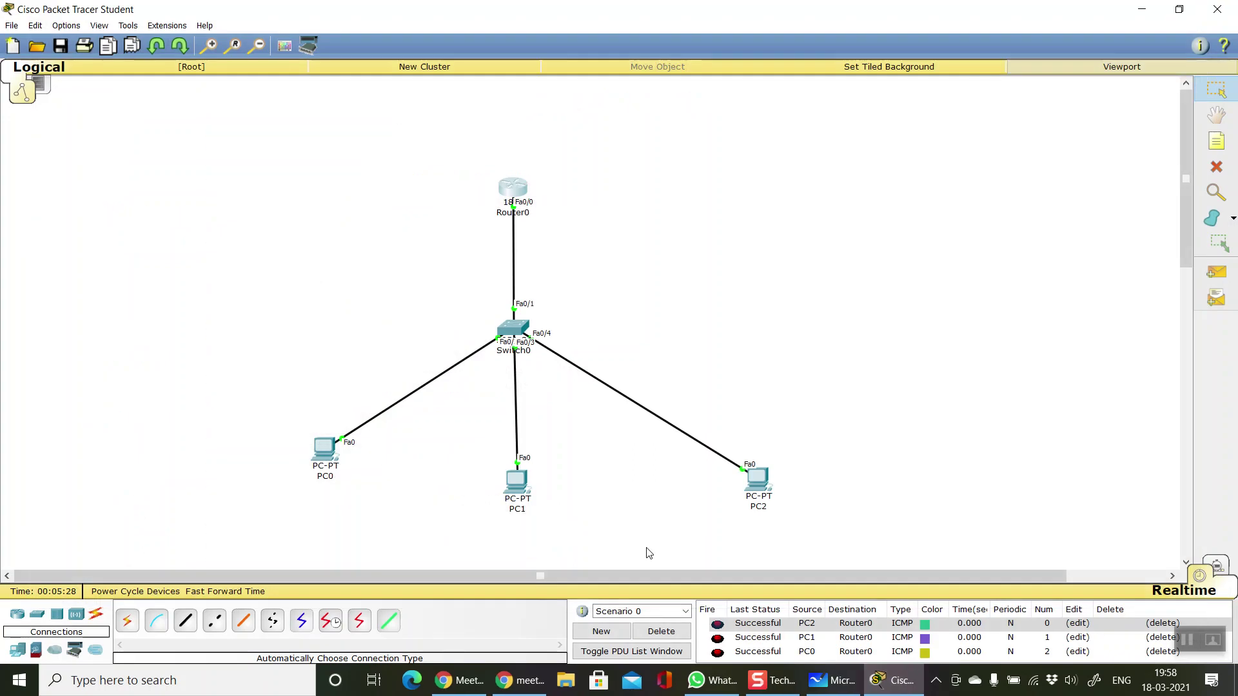
Delete Scenario 0 to clear the three router test PDUs
left_click(662, 631)
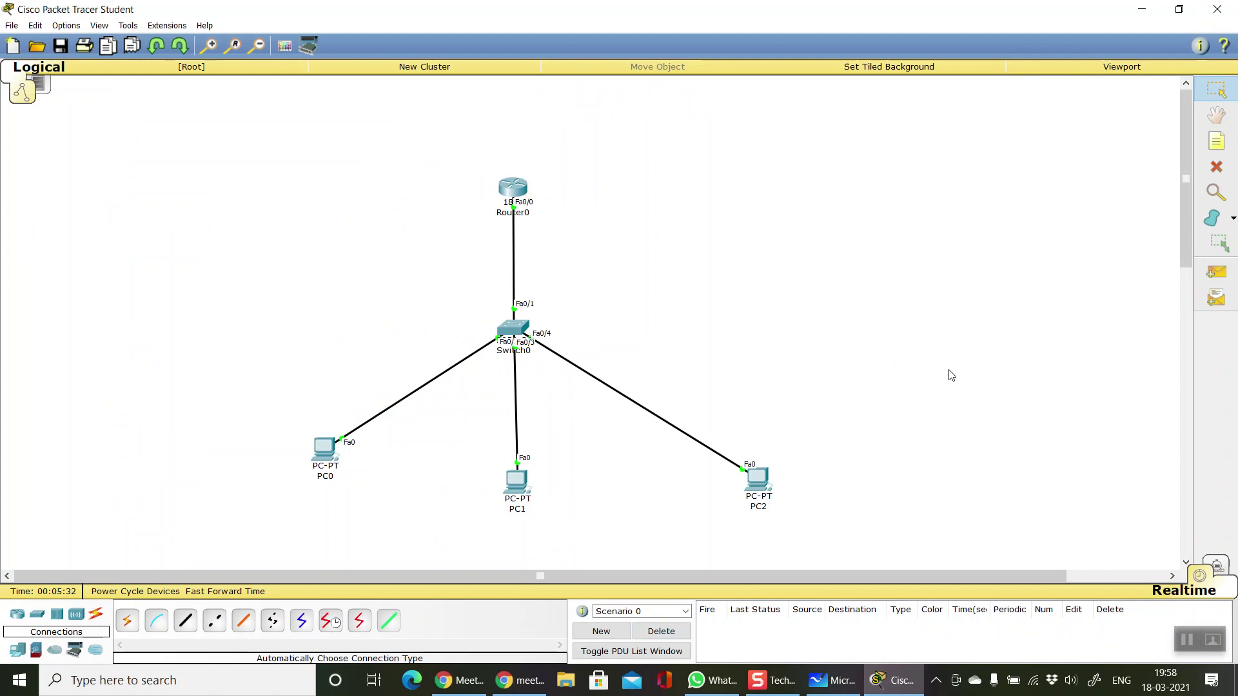